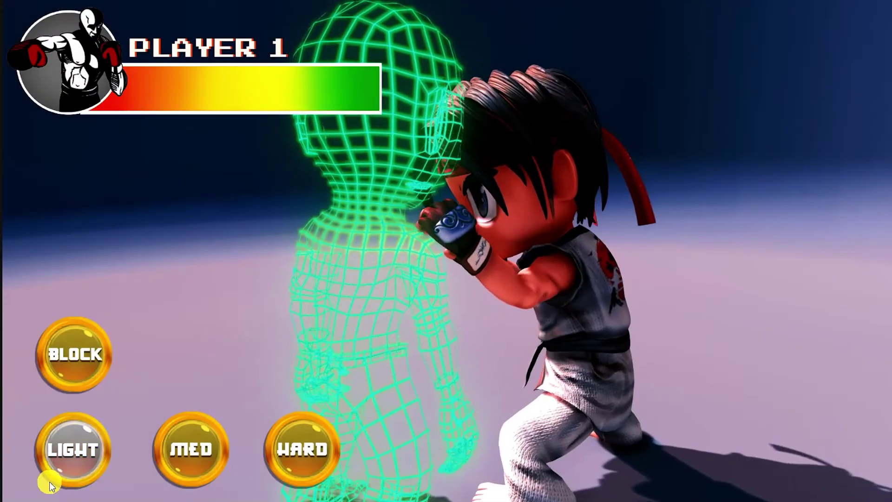
# Land Light, Med and two Hard attacks on Player 1, then block and take another Hard hit.
pyautogui.click(67, 460)
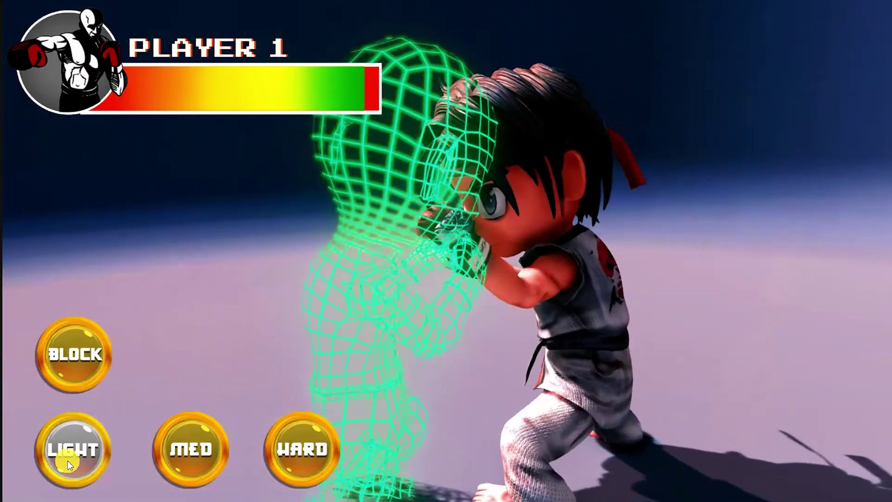
pyautogui.click(179, 463)
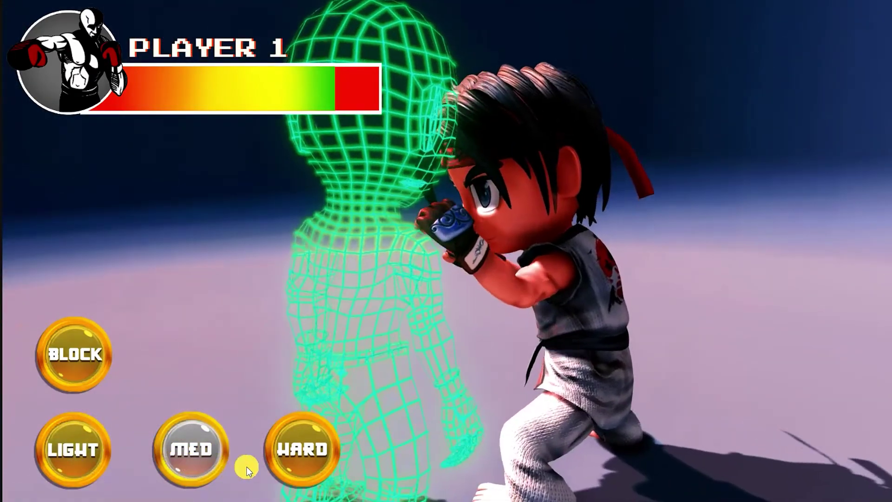
pyautogui.click(300, 463)
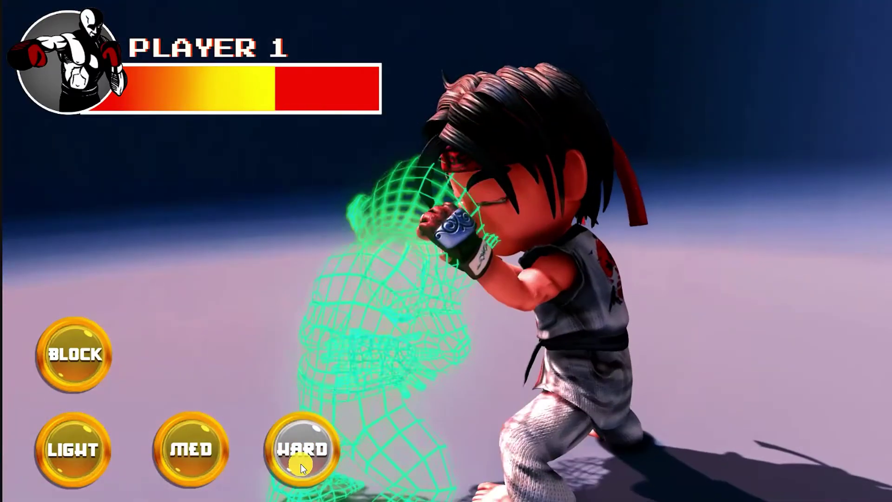
pyautogui.click(300, 462)
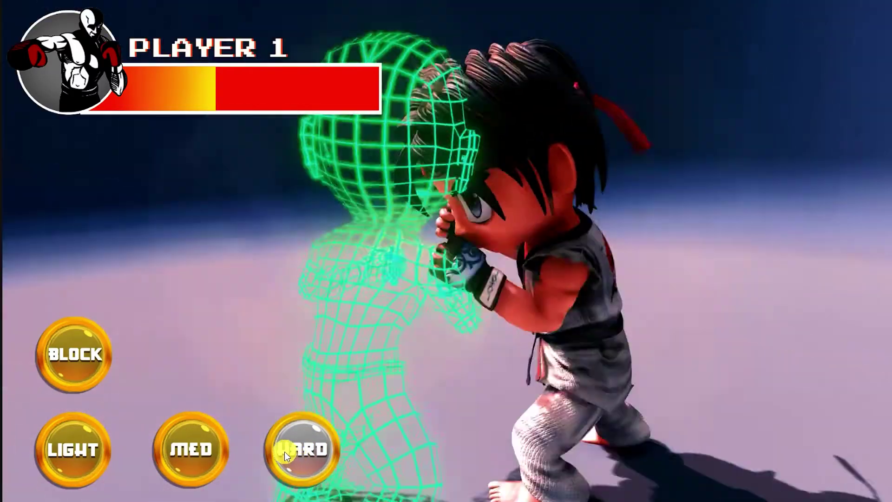
pyautogui.click(76, 357)
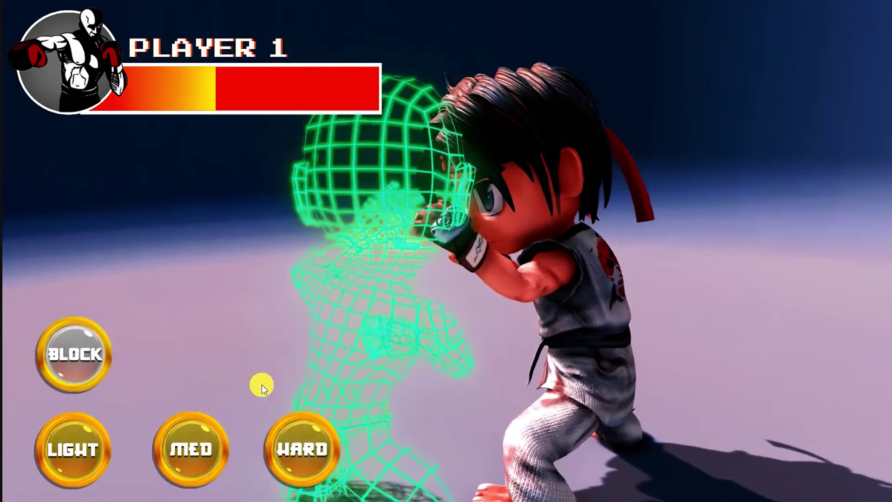
pyautogui.click(307, 446)
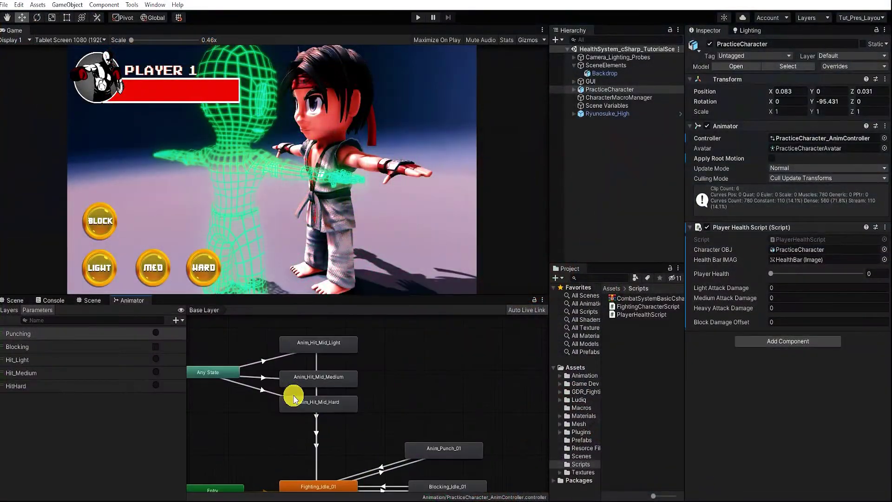
pyautogui.scroll(2, 294, 397)
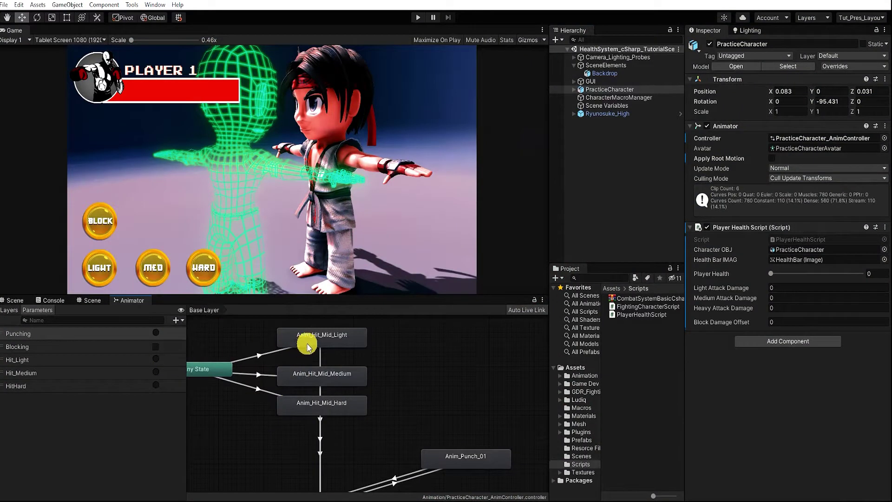
# Inspect the HitMedium parameter in the character's Animator graph.
pyautogui.click(21, 373)
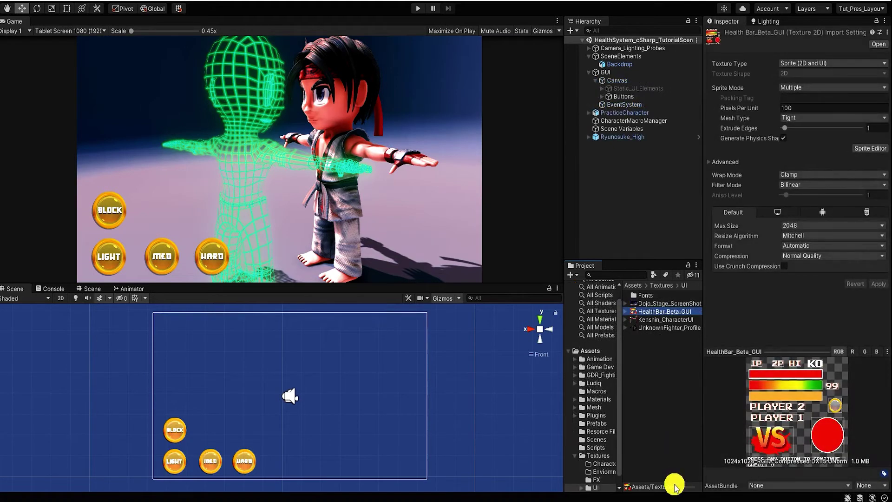
# Enlarge asset thumbnails, expand HealthBar_Beta_GUI into its sprites, widen the panels and zoom onto the canvas.
pyautogui.moveTo(674, 486); pyautogui.dragTo(696, 490)
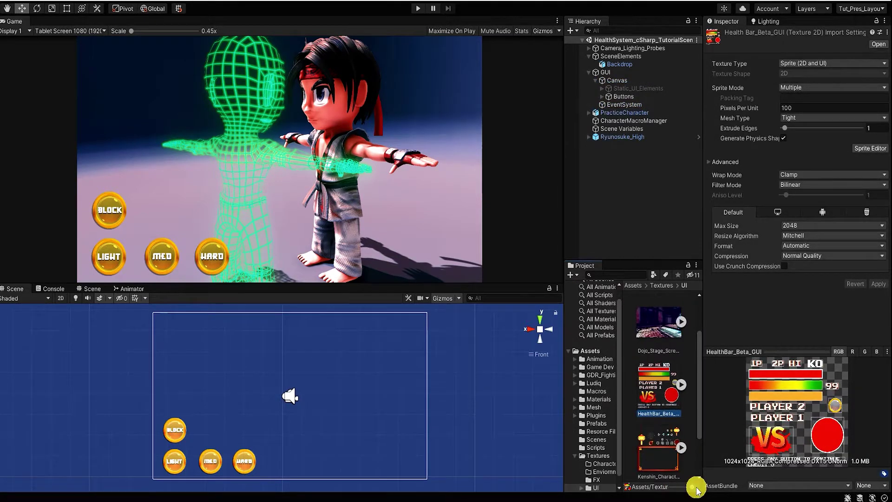
pyautogui.click(681, 385)
pyautogui.scroll(-1, 670, 398)
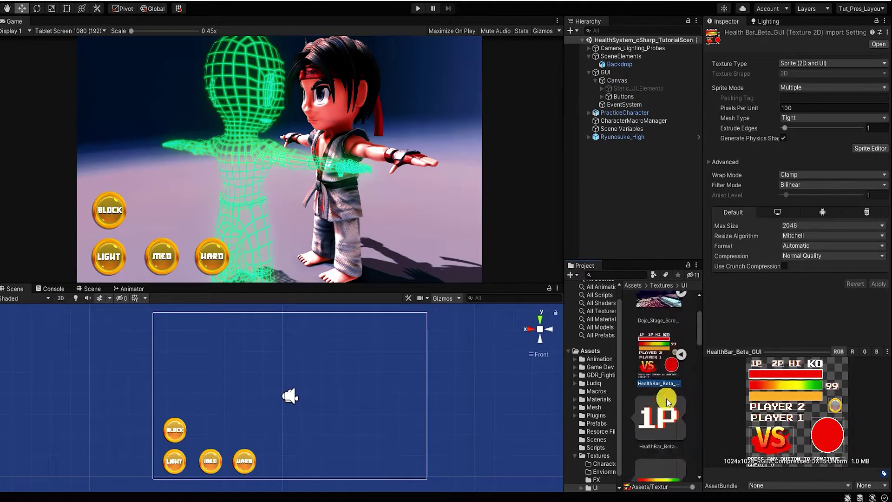
pyautogui.scroll(-2, 667, 402)
pyautogui.moveTo(565, 377); pyautogui.dragTo(498, 375)
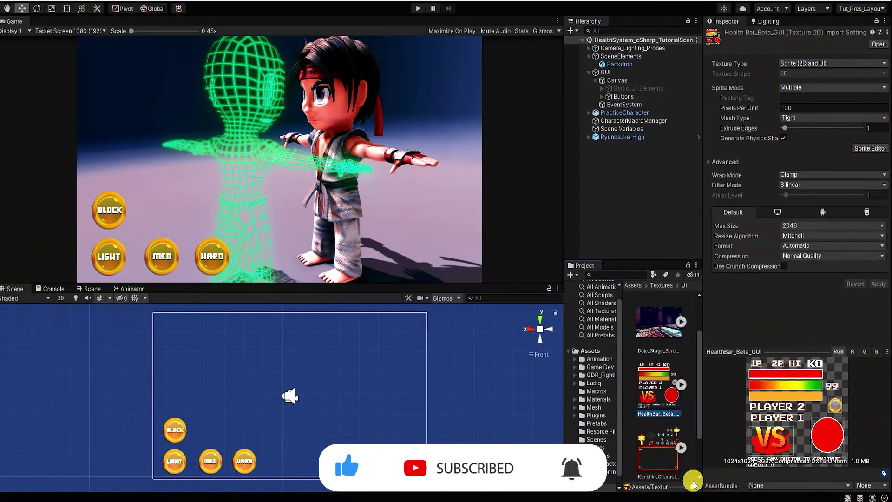
pyautogui.scroll(-5, 694, 481)
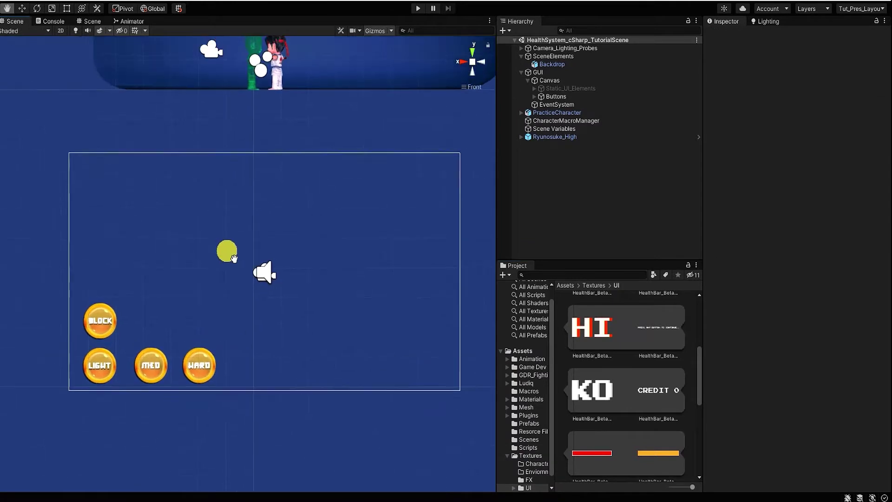
pyautogui.keyDown('alt'); pyautogui.moveTo(235, 292); pyautogui.dragTo(326, 295, button='right'); pyautogui.keyUp('alt')
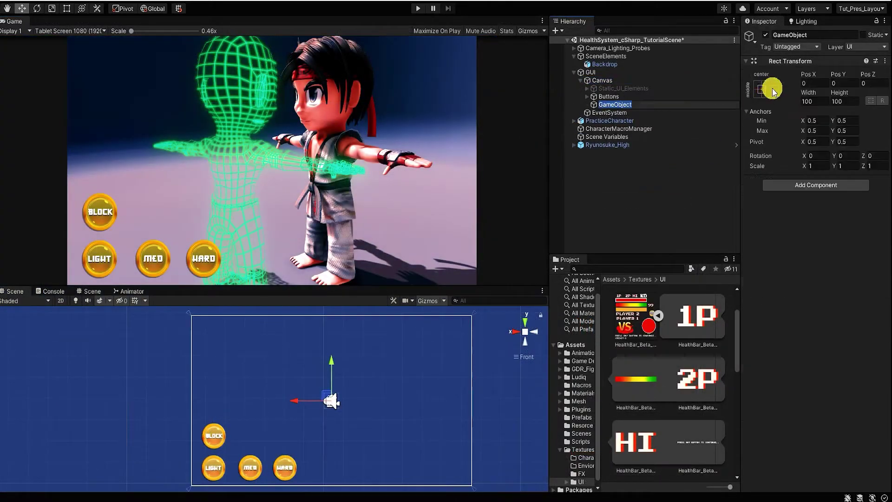
# Anchor a new empty object to the canvas top-left and name it PlayerHealthUI.
pyautogui.click(761, 90)
pyautogui.click(861, 243)
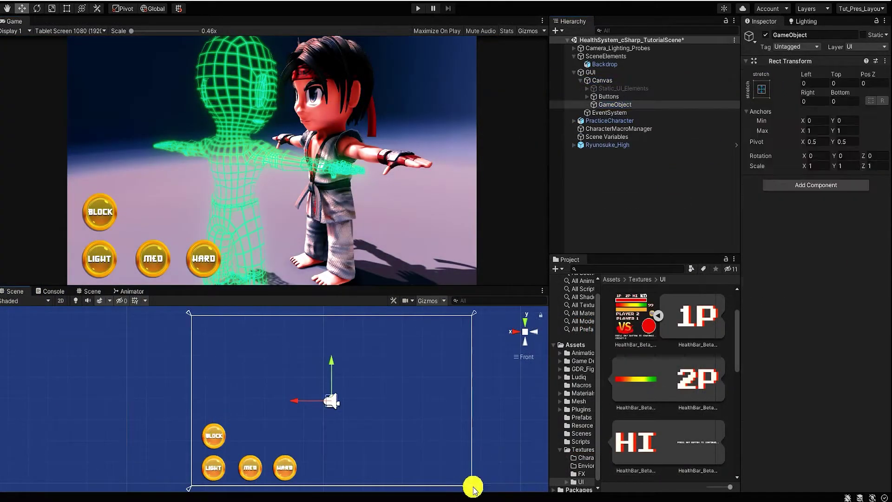
pyautogui.moveTo(472, 485); pyautogui.dragTo(324, 368)
pyautogui.moveTo(191, 316); pyautogui.dragTo(196, 318)
pyautogui.moveTo(315, 363); pyautogui.dragTo(313, 361)
pyautogui.click(617, 106)
pyautogui.write('PlayerHealthUI')
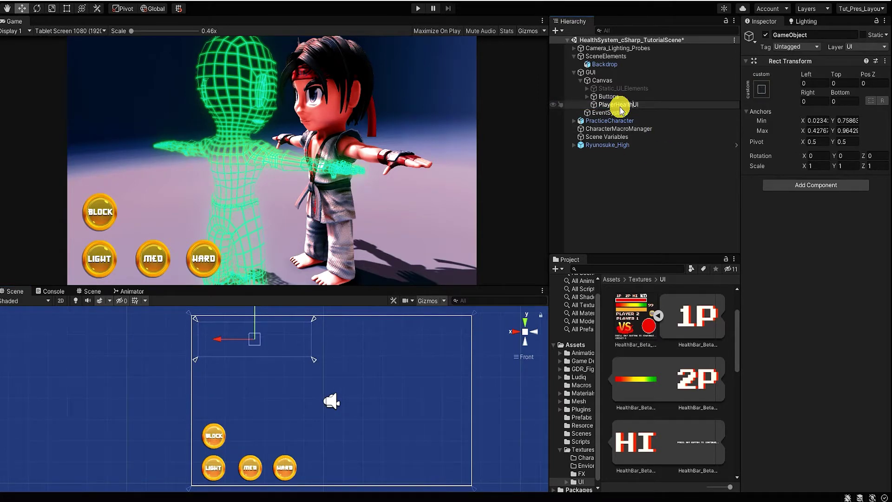
pyautogui.press('Return')
# Add a stretched child Image with the red bar sprite and Preserve Aspect, then duplicate it.
pyautogui.rightClick(619, 106)
pyautogui.click(739, 315)
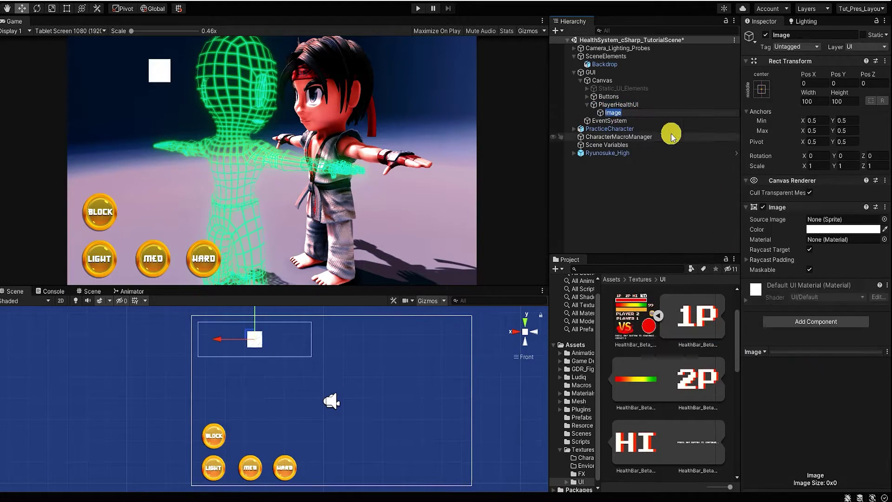
pyautogui.click(762, 89)
pyautogui.keyDown('alt'); pyautogui.click(856, 230); pyautogui.keyUp('alt')
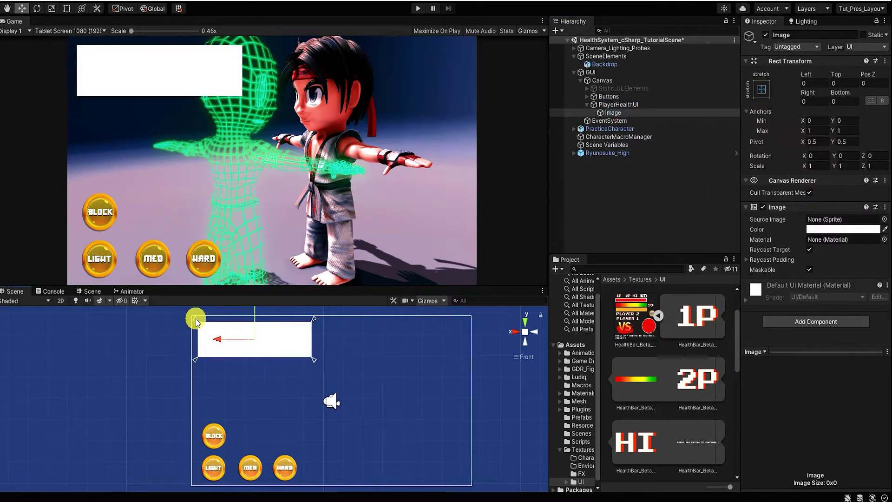
pyautogui.moveTo(197, 320); pyautogui.dragTo(195, 334)
pyautogui.scroll(-3, 701, 353)
pyautogui.moveTo(635, 417); pyautogui.dragTo(810, 251)
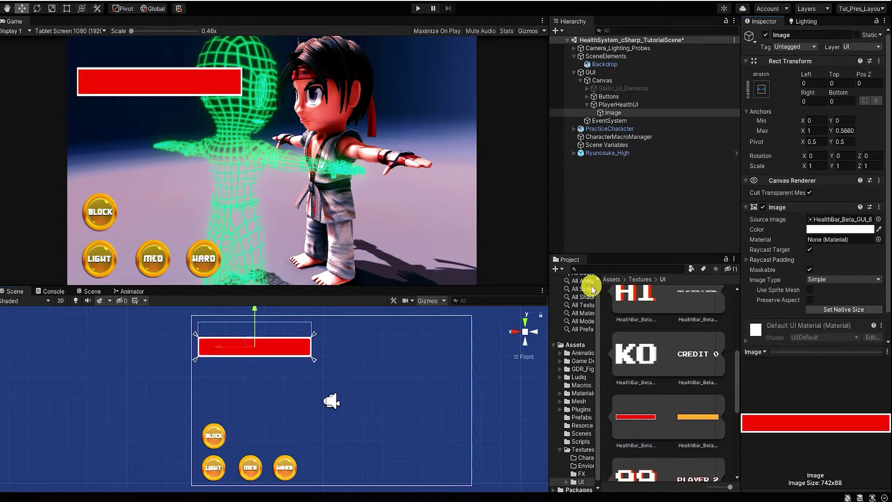
pyautogui.click(808, 300)
pyautogui.moveTo(314, 360); pyautogui.dragTo(314, 360)
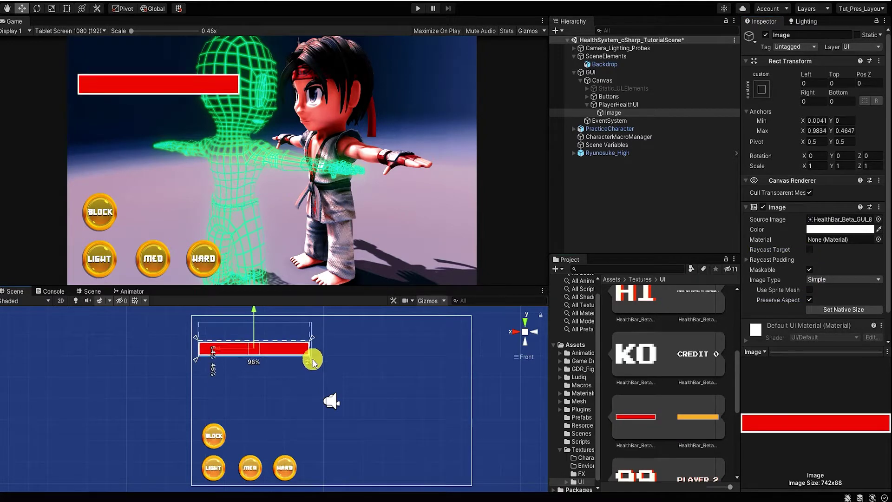
pyautogui.scroll(1, 701, 378)
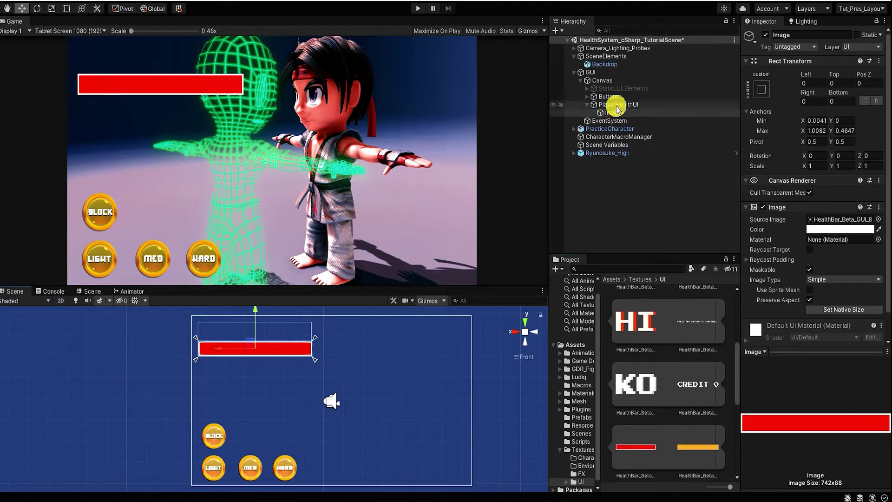
pyautogui.click(616, 113)
pyautogui.hotkey('ctrl', 'd')
pyautogui.scroll(-5, 661, 433)
# Give the duplicate the red circle sprite, stretch its anchors and place it at the bar's left end.
pyautogui.moveTo(661, 440); pyautogui.dragTo(836, 219)
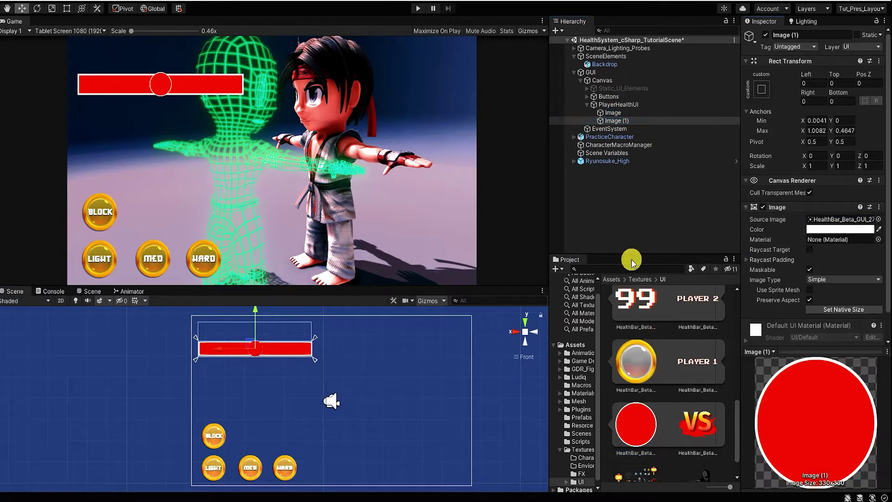
pyautogui.click(761, 90)
pyautogui.click(860, 239)
pyautogui.moveTo(314, 360); pyautogui.dragTo(214, 362)
pyautogui.click(612, 112)
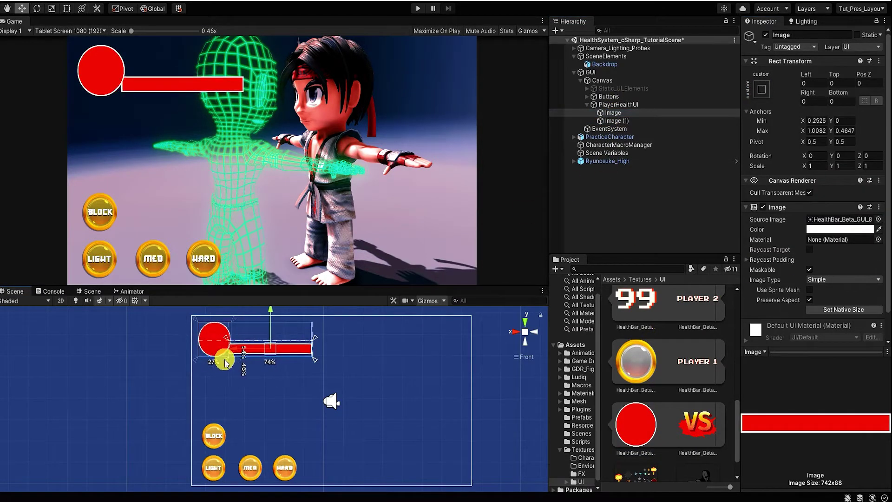
# Duplicate the circle as a child, assign UnknownFighter_Profile, stretch it and set Scale 1.2.
pyautogui.click(616, 121)
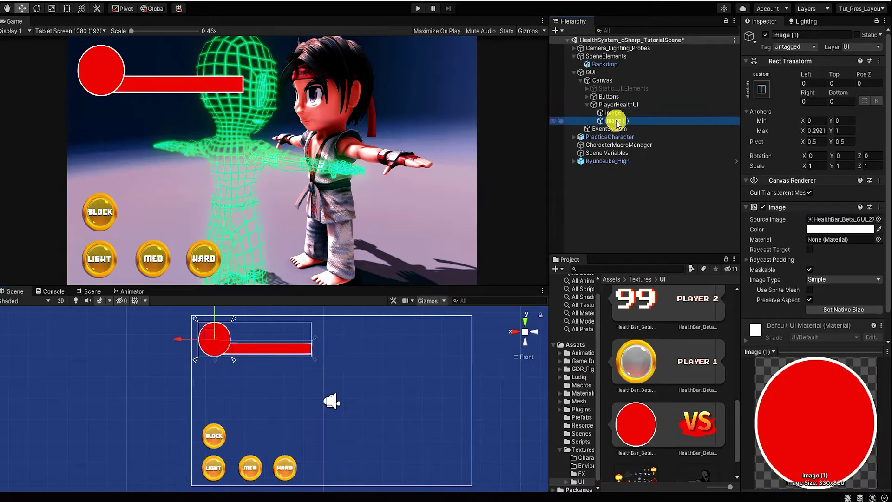
pyautogui.hotkey('ctrl', 'd')
pyautogui.moveTo(617, 129); pyautogui.dragTo(618, 122)
pyautogui.scroll(-1, 665, 419)
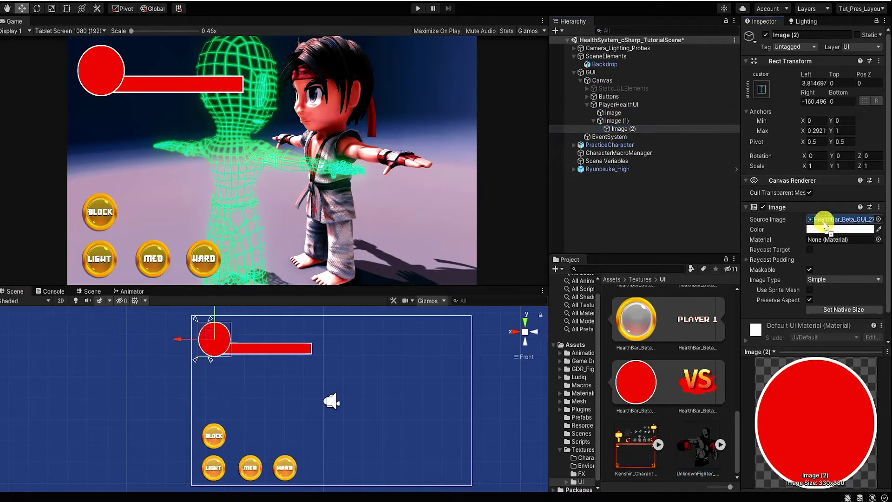
pyautogui.moveTo(697, 448); pyautogui.dragTo(844, 219)
pyautogui.click(763, 88)
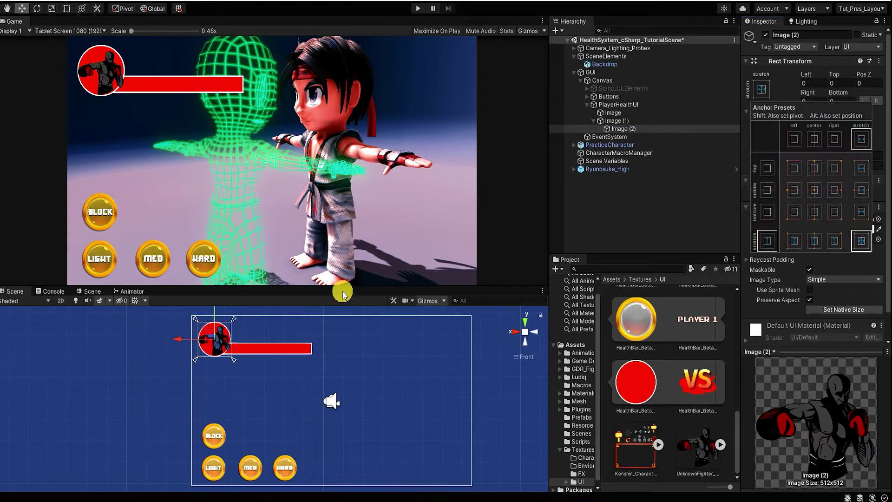
pyautogui.keyDown('alt'); pyautogui.click(861, 240); pyautogui.keyUp('alt')
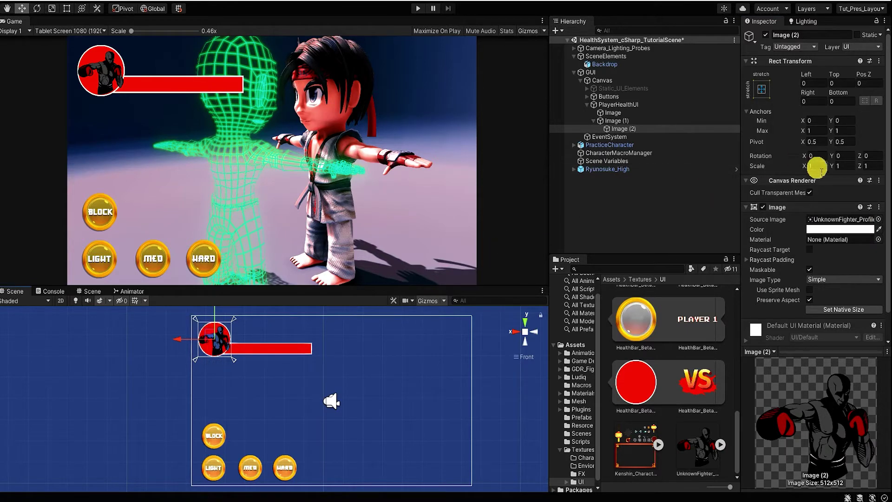
pyautogui.write('2')
pyautogui.press('Tab')
pyautogui.write('1.2')
pyautogui.press('Tab')
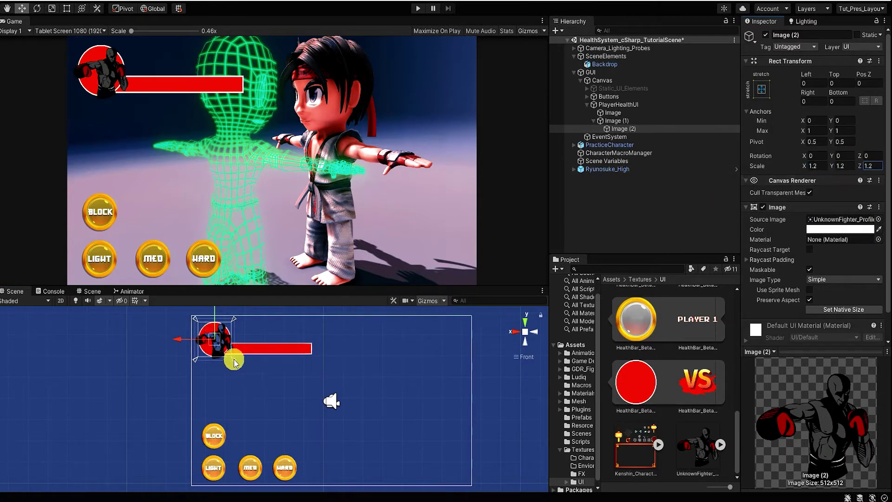
pyautogui.moveTo(235, 361); pyautogui.dragTo(229, 358)
# Set the red bar's top anchor to half height and reposition the boxer portrait.
pyautogui.click(624, 121)
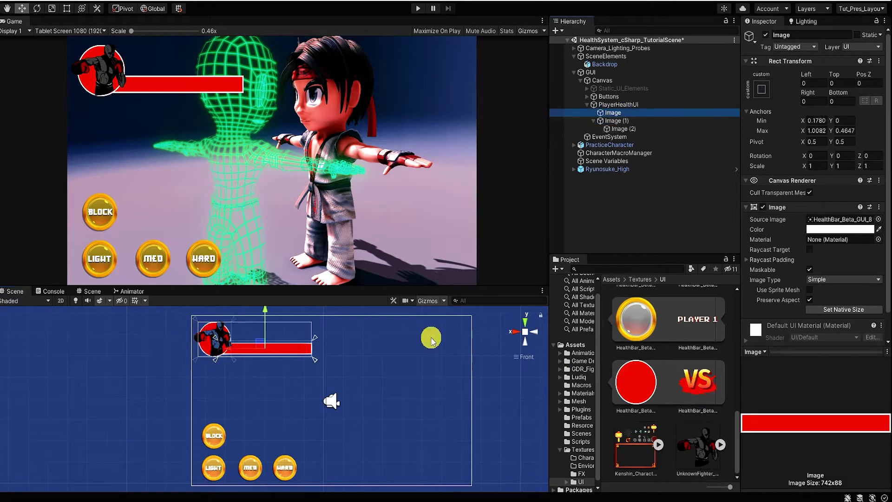
pyautogui.moveTo(314, 345); pyautogui.dragTo(314, 340)
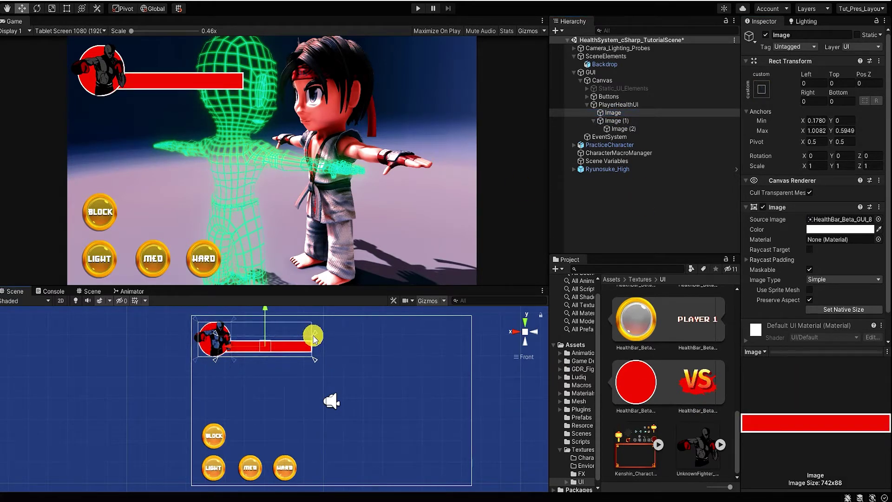
pyautogui.moveTo(315, 338); pyautogui.dragTo(314, 340)
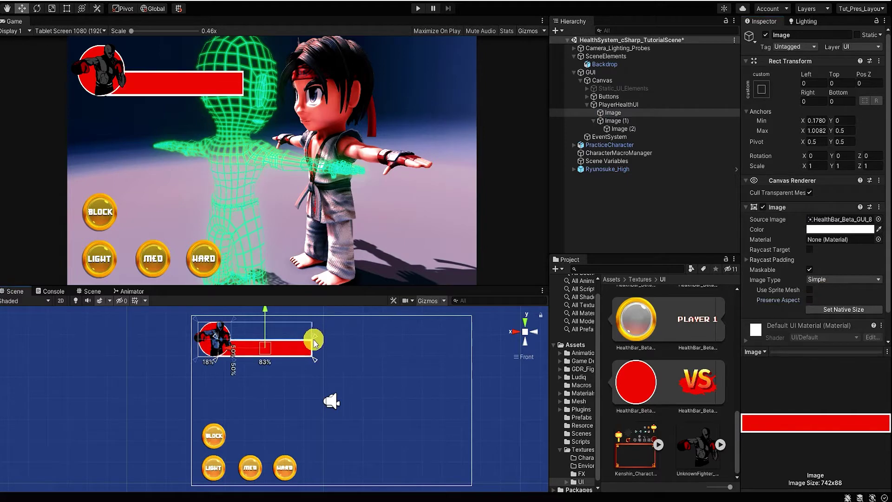
pyautogui.click(623, 129)
pyautogui.moveTo(231, 354); pyautogui.dragTo(234, 359)
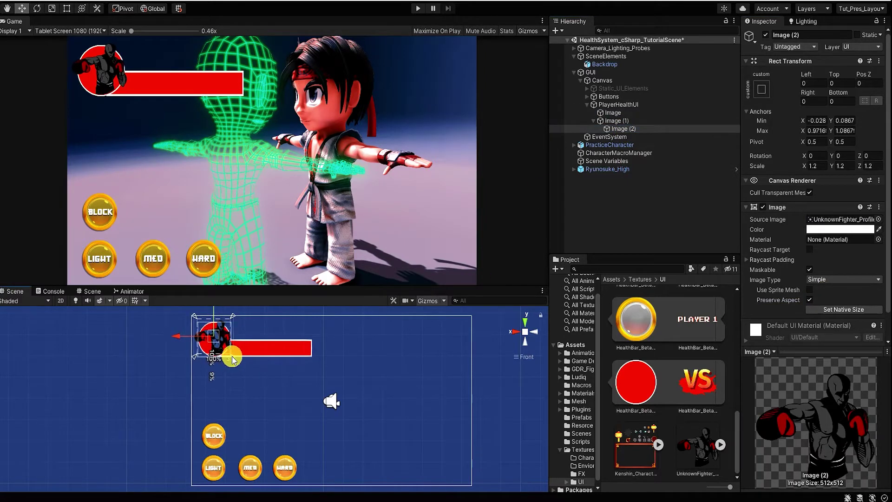
pyautogui.moveTo(233, 359)
pyautogui.keyDown('alt'); pyautogui.mouseDown(button='right')
pyautogui.moveTo(193, 438)
pyautogui.moveTo(293, 442)
pyautogui.moveTo(380, 427)
pyautogui.moveTo(298, 441)
pyautogui.mouseUp(button='right'); pyautogui.keyUp('alt')
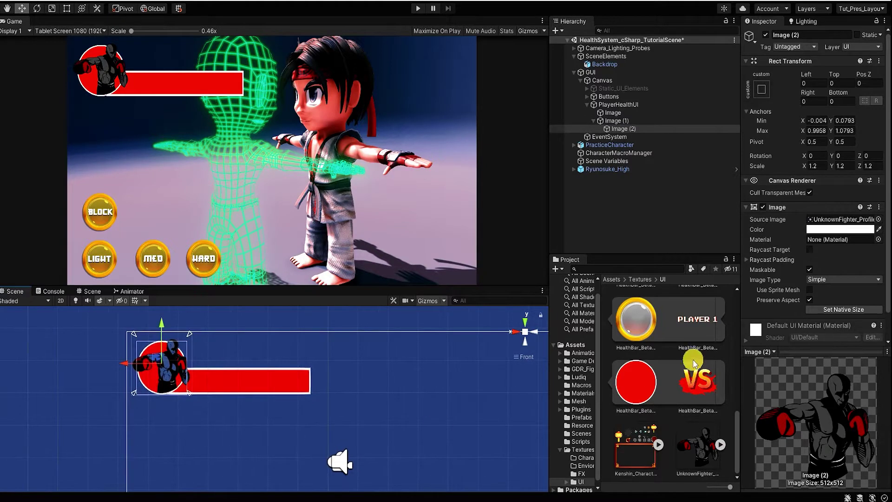
# Duplicate the red bar into a smaller strip above it showing the PLAYER 1 sprite, aspect preserved.
pyautogui.click(613, 113)
pyautogui.hotkey('ctrl', 'd')
pyautogui.moveTo(311, 394); pyautogui.dragTo(312, 372)
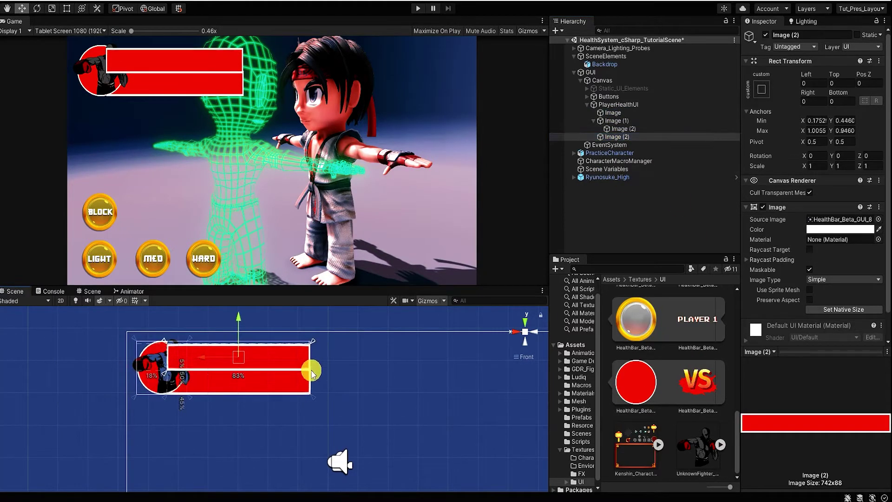
pyautogui.moveTo(170, 377); pyautogui.dragTo(184, 369)
pyautogui.moveTo(310, 369)
pyautogui.mouseDown()
pyautogui.moveTo(263, 367)
pyautogui.moveTo(265, 351)
pyautogui.mouseUp()
pyautogui.moveTo(699, 337); pyautogui.dragTo(812, 220)
pyautogui.click(809, 300)
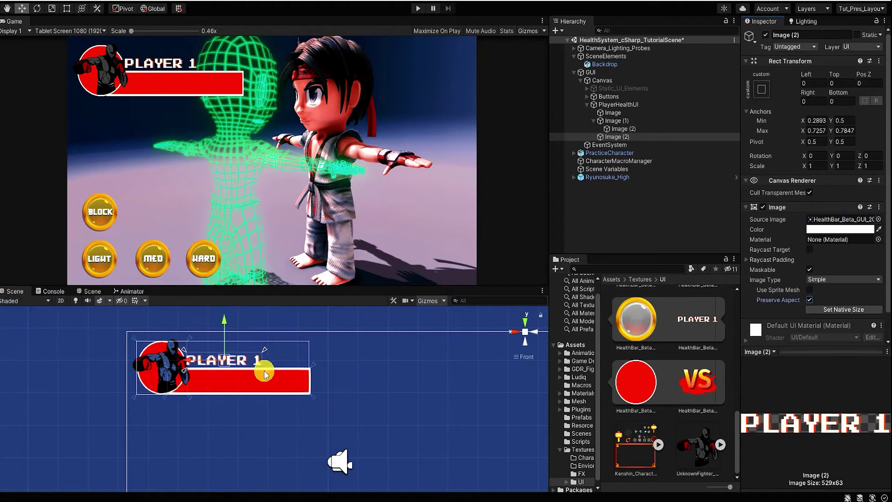
pyautogui.moveTo(265, 375); pyautogui.dragTo(269, 373)
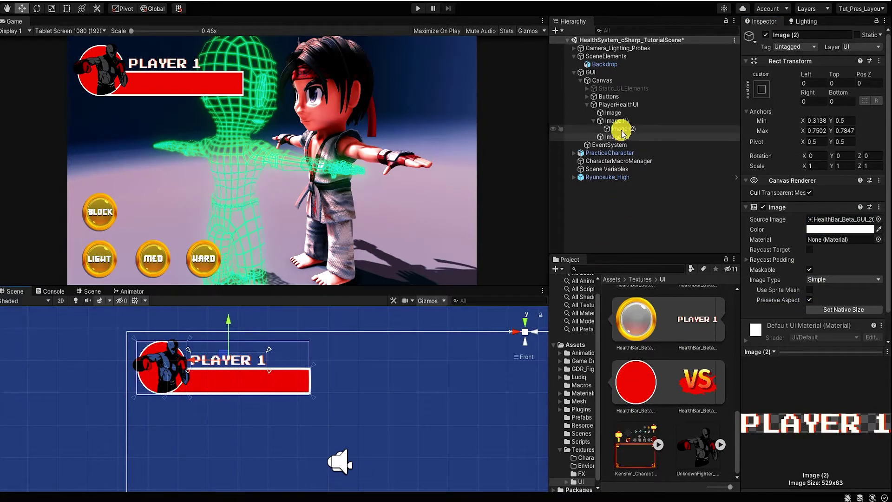
# Add a stretched HealthBar_Beta_GUI_1 gradient child inside the red bar and rename the bar HealthBar_Bg.
pyautogui.click(617, 114)
pyautogui.hotkey('ctrl', 'd')
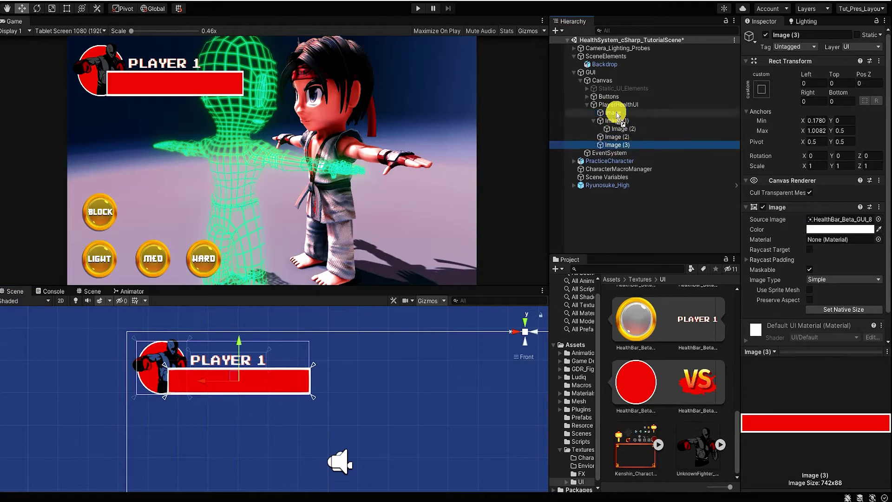
pyautogui.moveTo(618, 122); pyautogui.dragTo(616, 114)
pyautogui.scroll(-5, 686, 376)
pyautogui.scroll(2, 686, 375)
pyautogui.moveTo(637, 364); pyautogui.dragTo(829, 218)
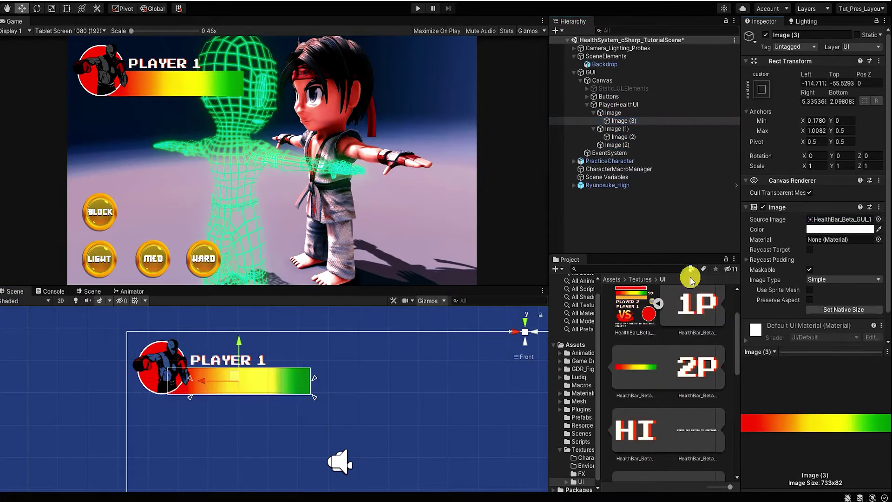
pyautogui.click(761, 89)
pyautogui.click(860, 244)
pyautogui.scroll(4, 84, 428)
pyautogui.moveTo(84, 428); pyautogui.dragTo(95, 449)
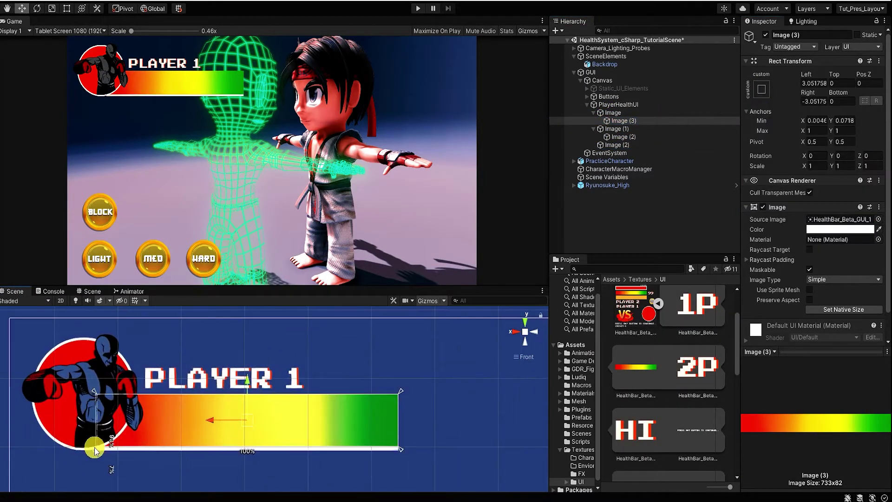
pyautogui.moveTo(411, 395); pyautogui.dragTo(400, 397)
pyautogui.scroll(-2, 224, 434)
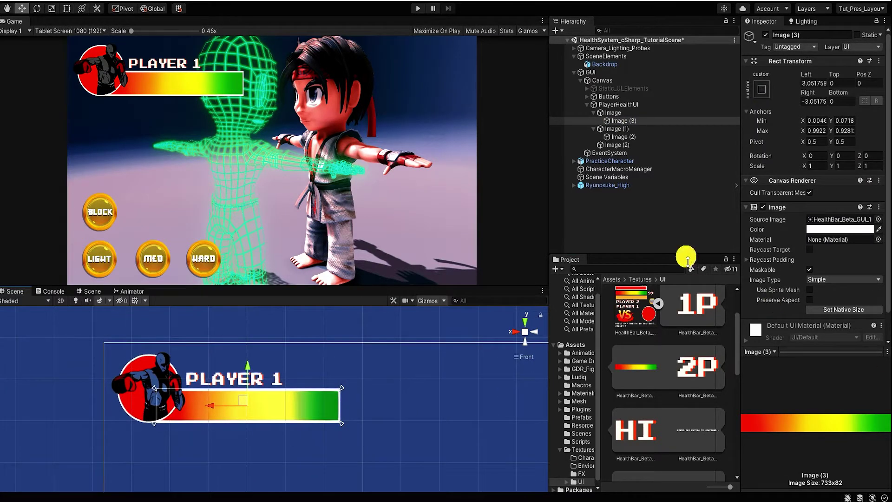
pyautogui.click(614, 113)
pyautogui.write('HealthBar_Bg')
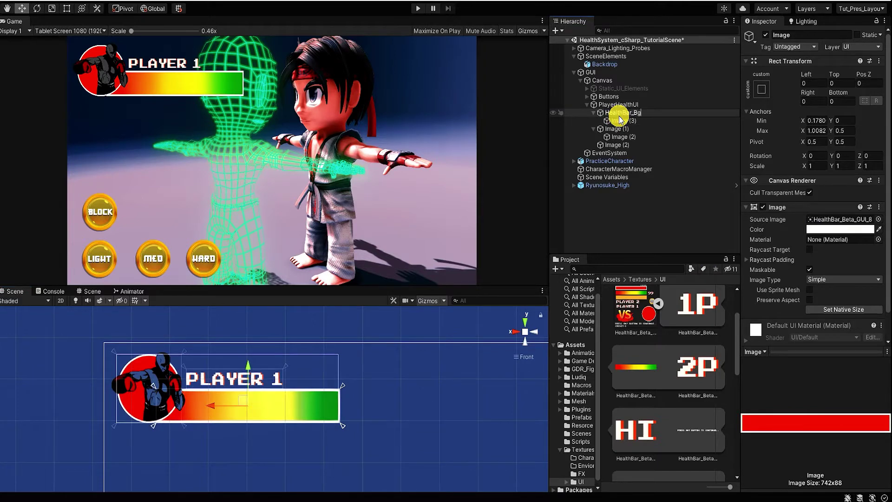
pyautogui.press('Return')
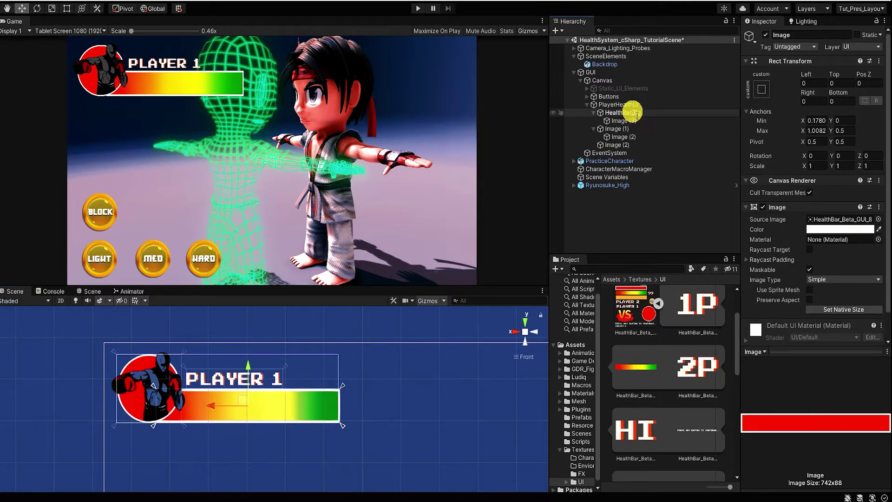
# Select the HealthBar image under HealthBar_Bg and widen the Inspector to edit its Image Type.
pyautogui.click(631, 121)
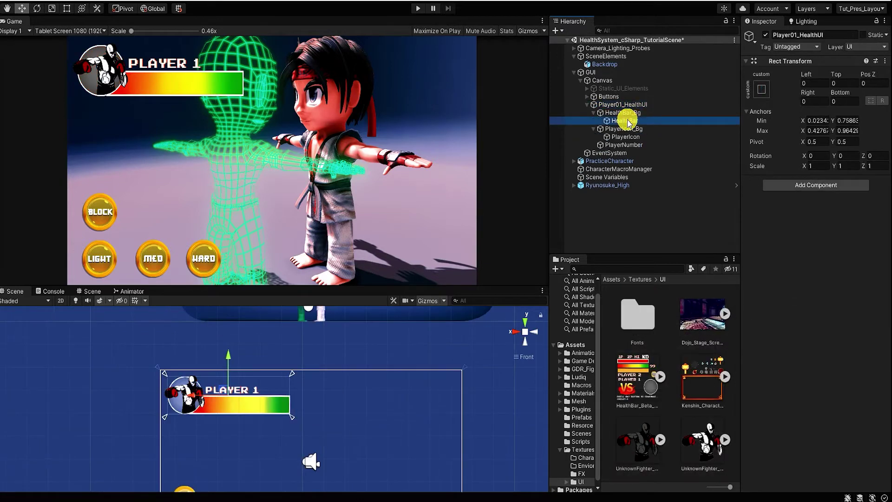
pyautogui.click(627, 122)
pyautogui.moveTo(740, 202); pyautogui.dragTo(684, 202)
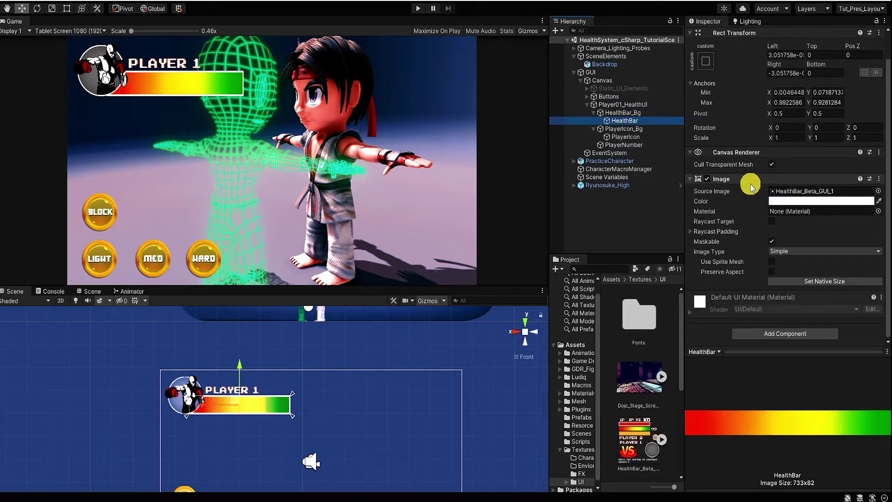
pyautogui.click(797, 251)
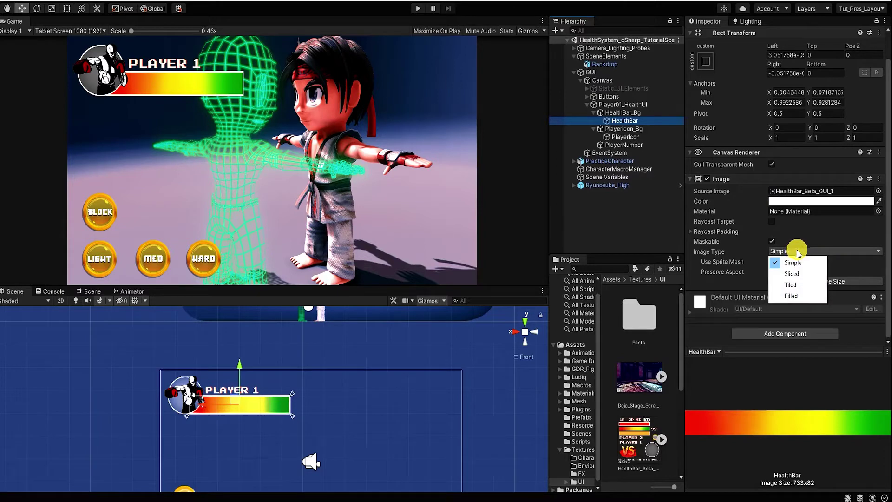
# Set HealthBar's Image Type to Filled, Horizontal from the Left, previewing a quarter fill.
pyautogui.click(790, 297)
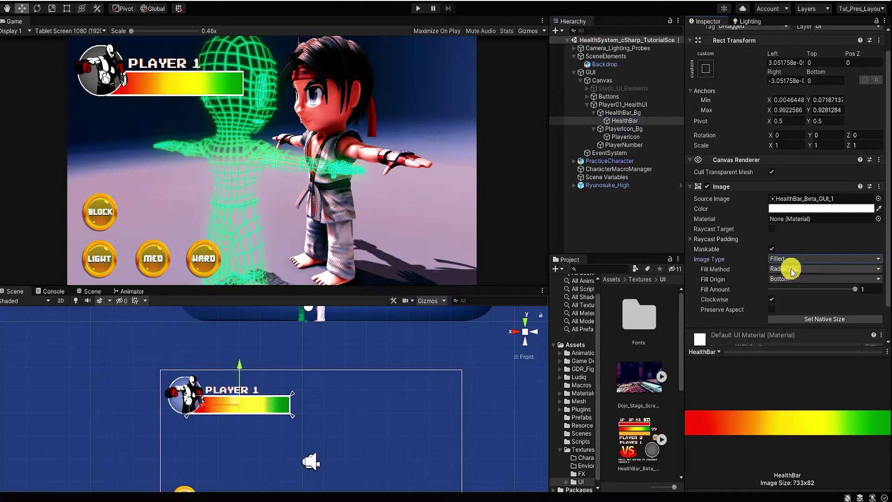
pyautogui.click(776, 270)
pyautogui.click(792, 281)
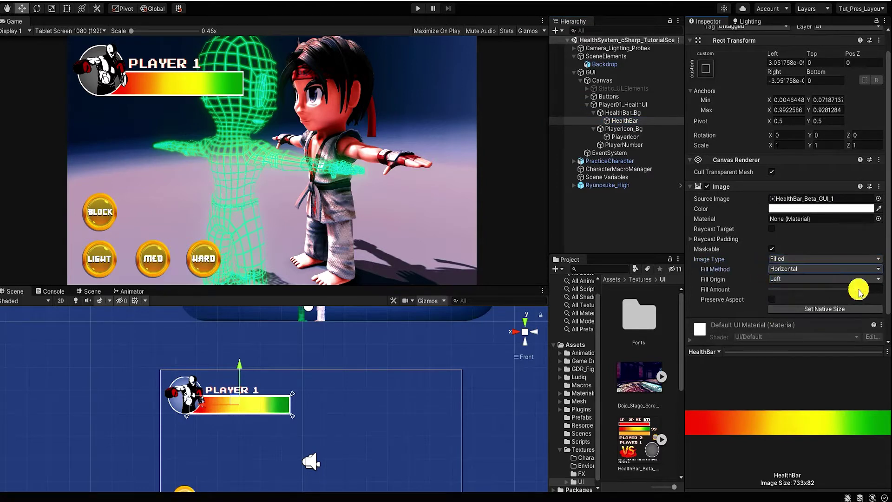
pyautogui.moveTo(814, 291)
pyautogui.mouseDown()
pyautogui.moveTo(788, 287)
pyautogui.moveTo(850, 289)
pyautogui.mouseUp()
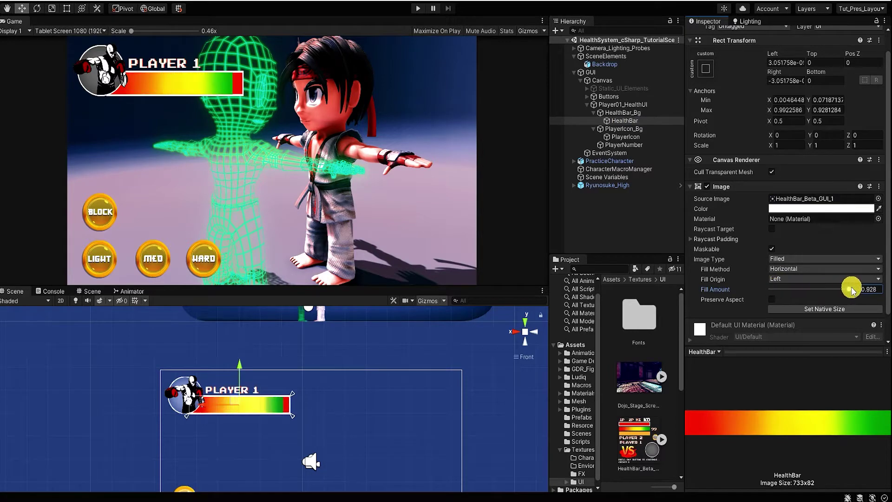
# Try Vertical and Radial 90 fills, then return to Horizontal and restore Fill Amount to 1.
pyautogui.click(838, 268)
pyautogui.click(812, 291)
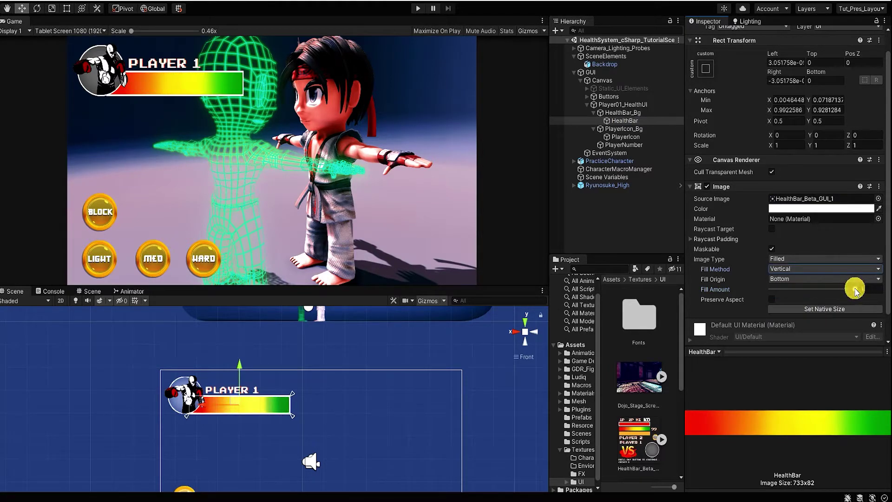
pyautogui.moveTo(855, 289)
pyautogui.mouseDown()
pyautogui.moveTo(827, 291)
pyautogui.moveTo(850, 297)
pyautogui.mouseUp()
pyautogui.click(809, 271)
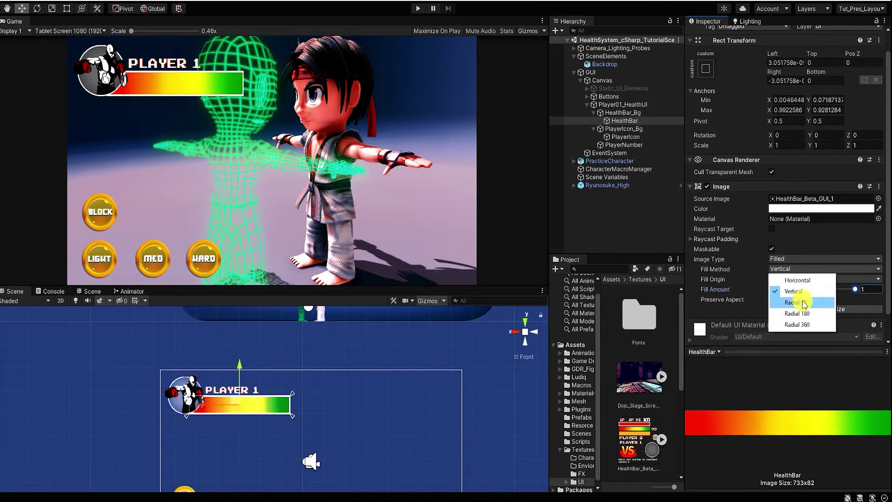
pyautogui.click(833, 301)
pyautogui.moveTo(855, 292)
pyautogui.mouseDown()
pyautogui.moveTo(840, 293)
pyautogui.moveTo(869, 298)
pyautogui.mouseUp()
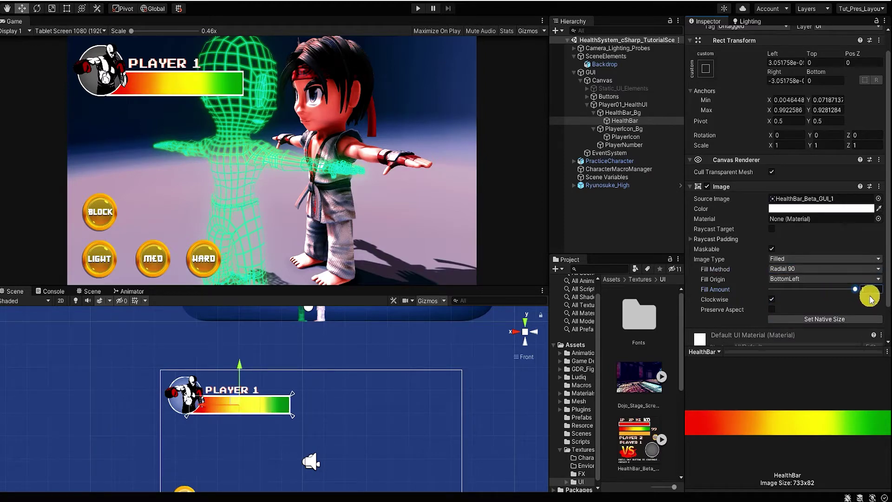
pyautogui.click(803, 269)
pyautogui.click(797, 282)
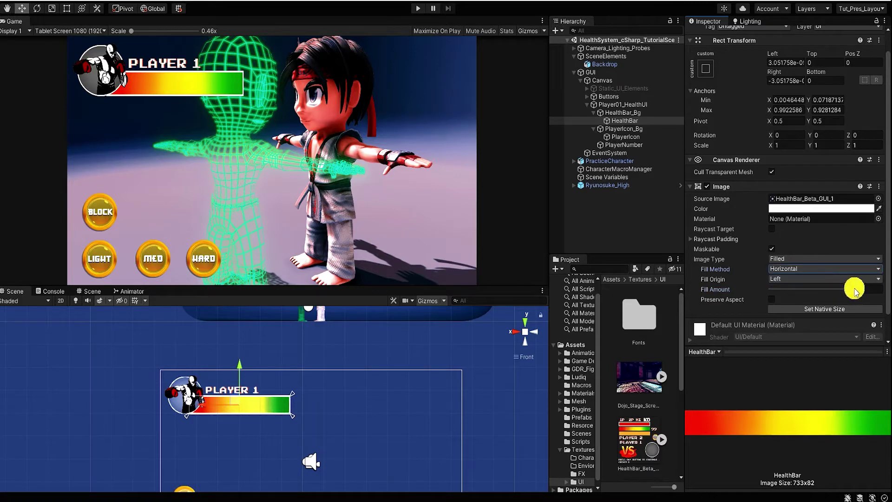
pyautogui.moveTo(853, 289); pyautogui.dragTo(863, 292)
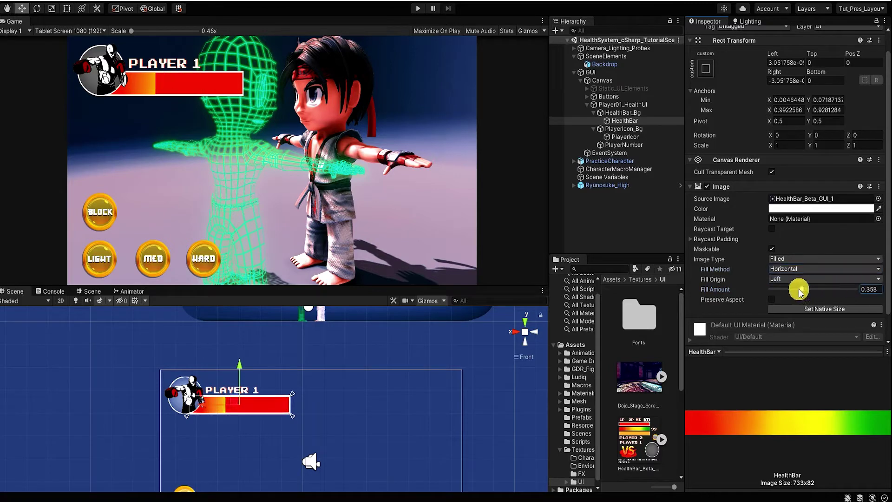
# Review each health UI element, then select the Player01_HealthUI group.
pyautogui.click(691, 186)
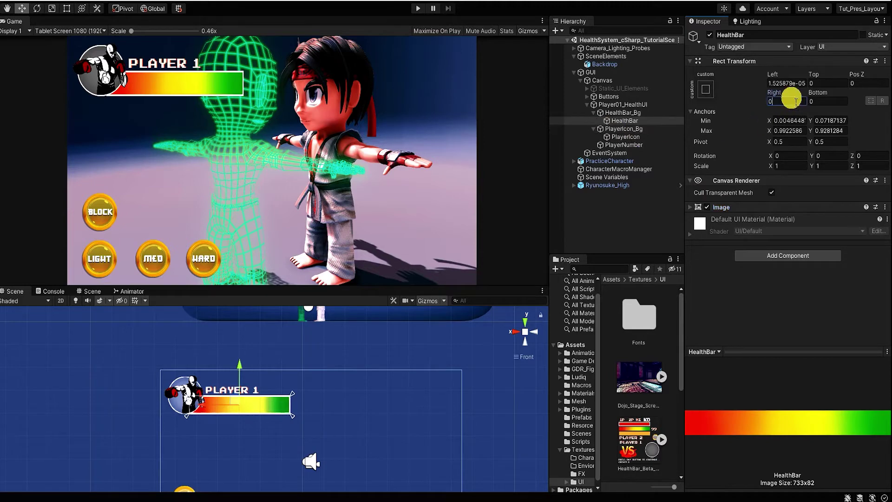
pyautogui.click(788, 85)
pyautogui.click(641, 113)
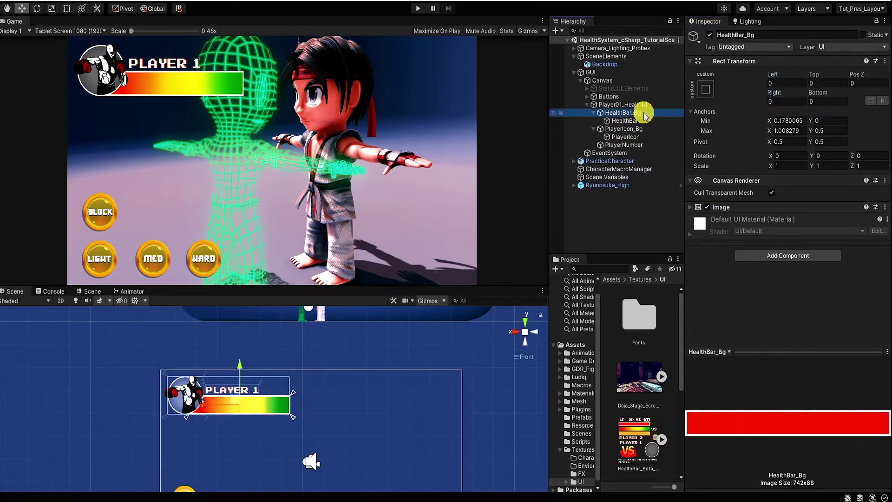
pyautogui.click(645, 122)
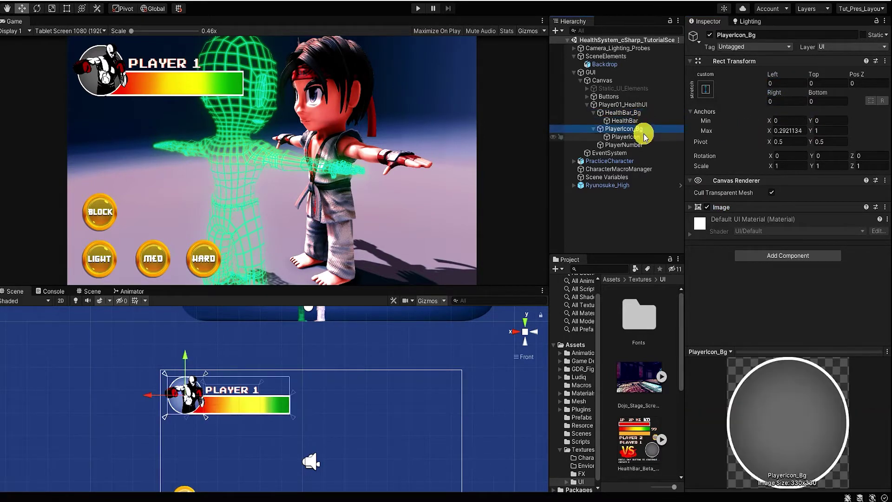
pyautogui.click(641, 137)
pyautogui.click(610, 112)
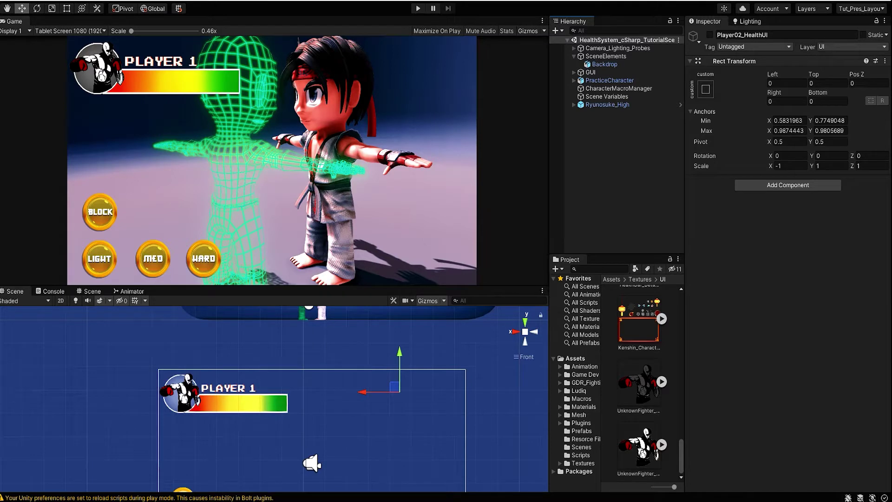
# Add a C# script named PlayerHealthScript in Assets/Scripts and open it in Visual Studio.
pyautogui.moveTo(673, 486); pyautogui.dragTo(653, 486)
pyautogui.click(592, 455)
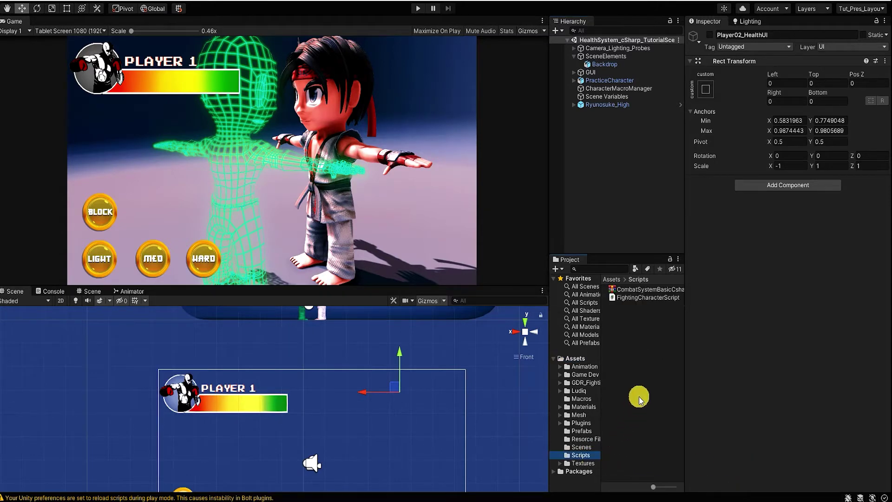
pyautogui.rightClick(647, 373)
pyautogui.moveTo(704, 97)
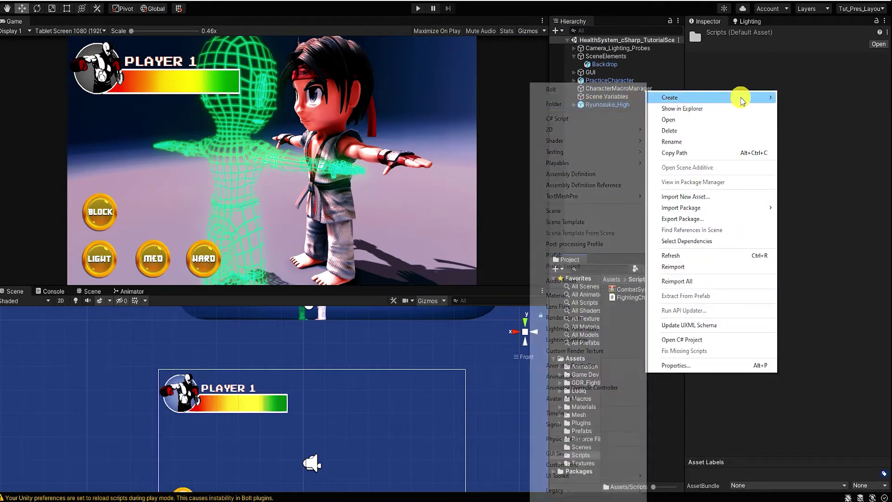
pyautogui.click(621, 119)
pyautogui.write('PlayerHealthScript')
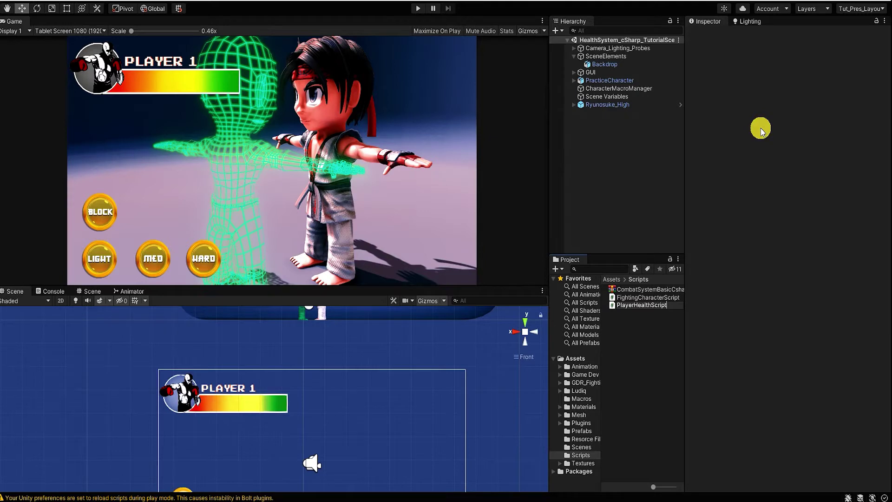
pyautogui.press('Return')
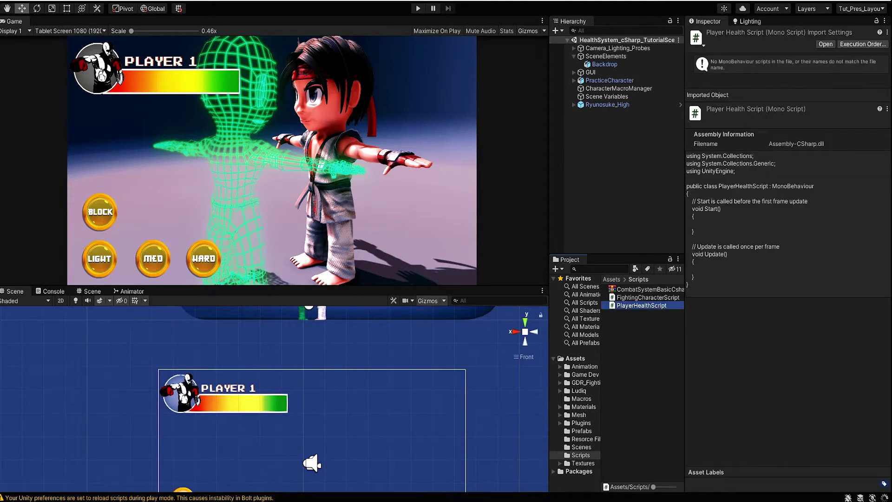
pyautogui.doubleClick(651, 307)
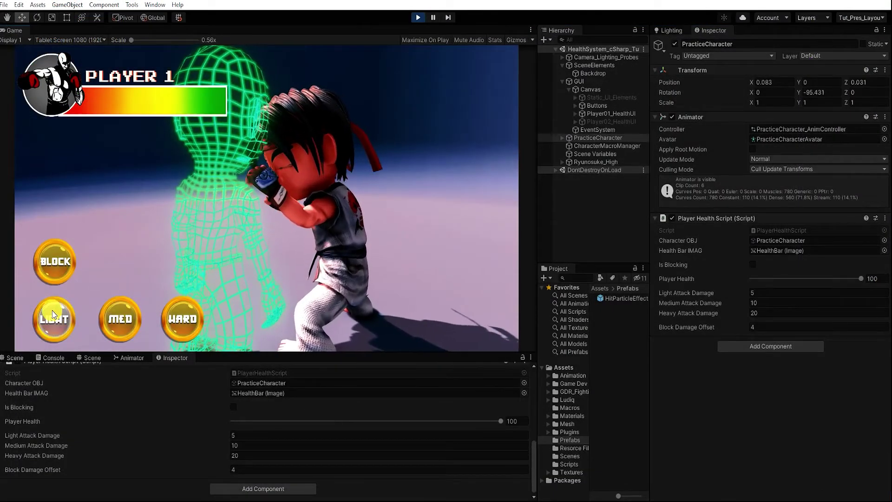
# Test Light, Med and Hard attacks against Player 1's health bar.
pyautogui.click(52, 310)
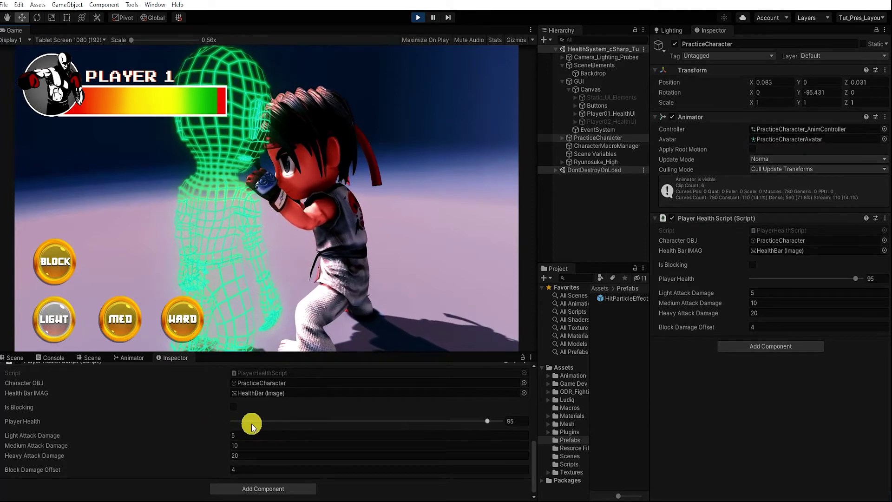
pyautogui.click(121, 334)
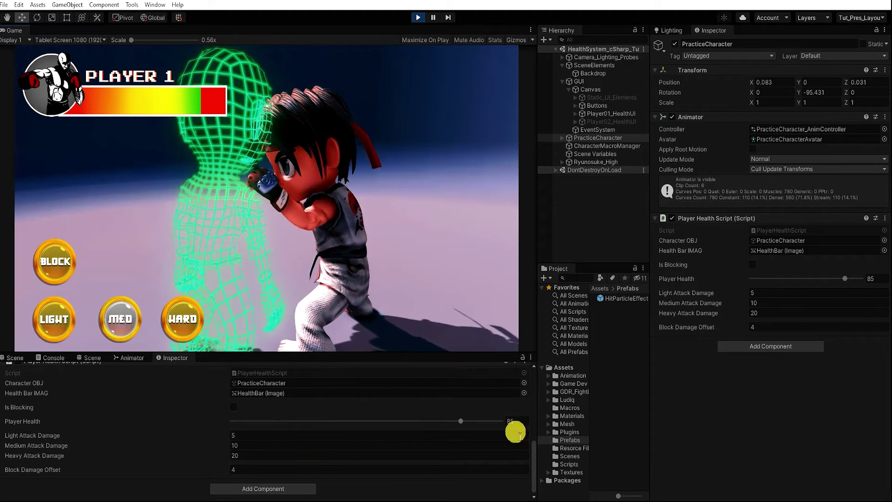
pyautogui.click(183, 322)
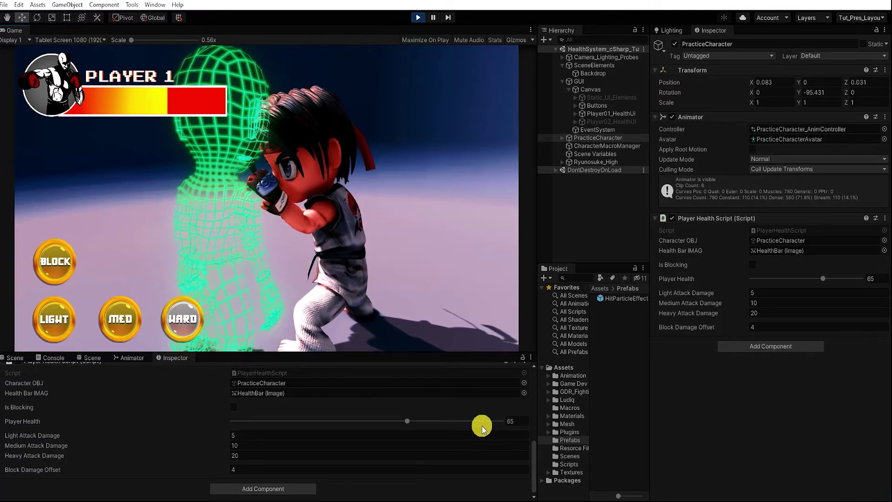
# Block through two Hard hits, dropping health to 55, and set Block Damage Offset to 2.
pyautogui.click(56, 258)
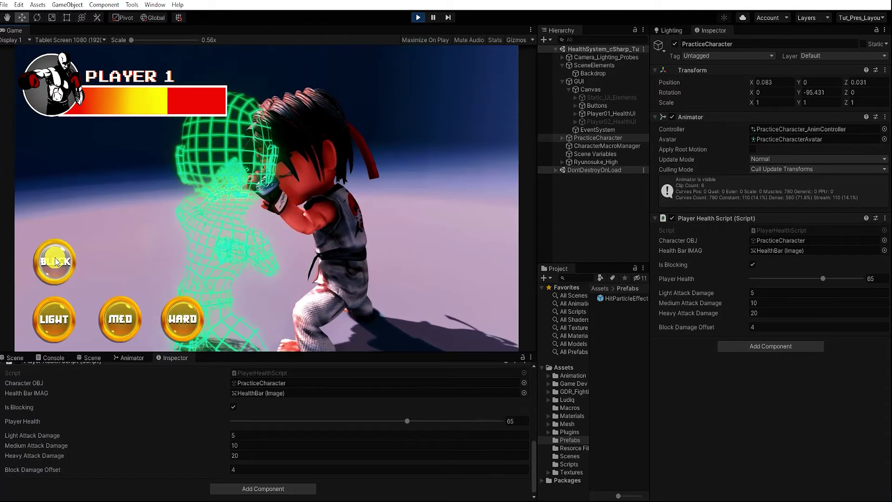
pyautogui.click(193, 324)
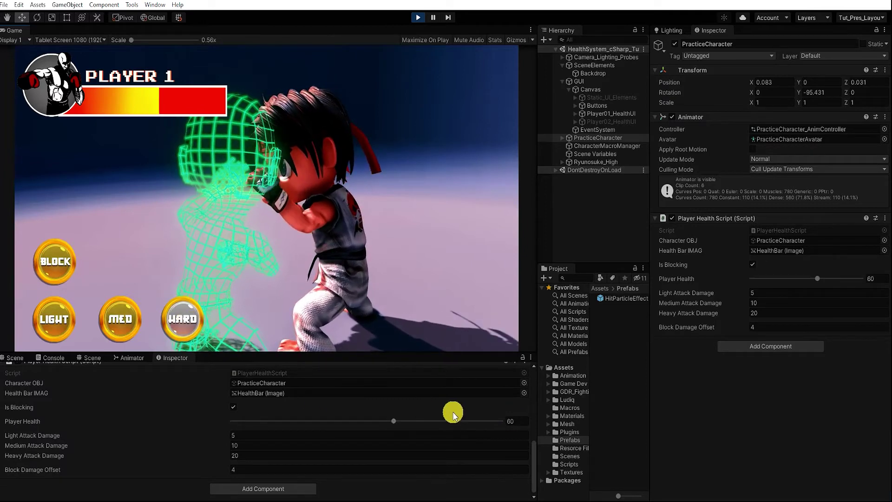
pyautogui.click(196, 327)
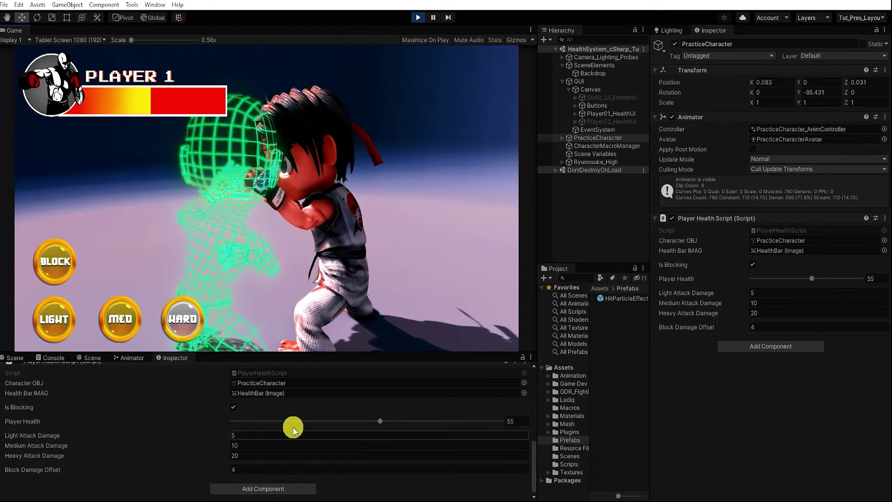
pyautogui.click(246, 471)
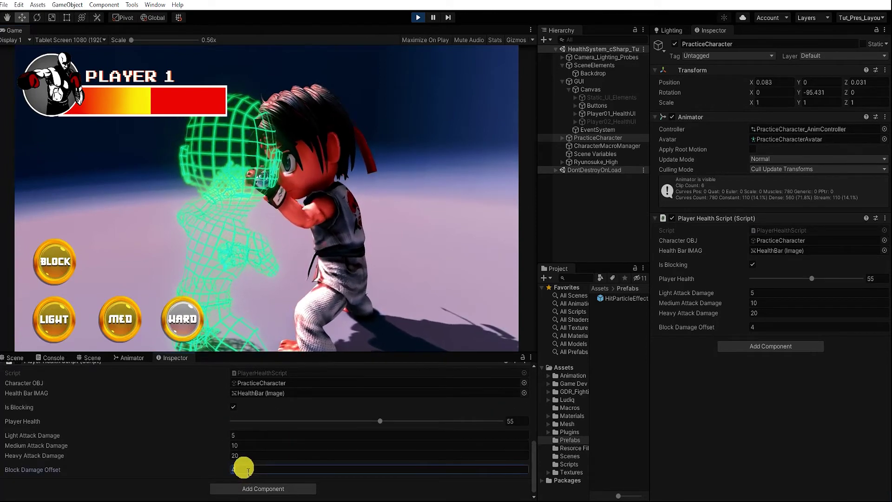
pyautogui.write('2')
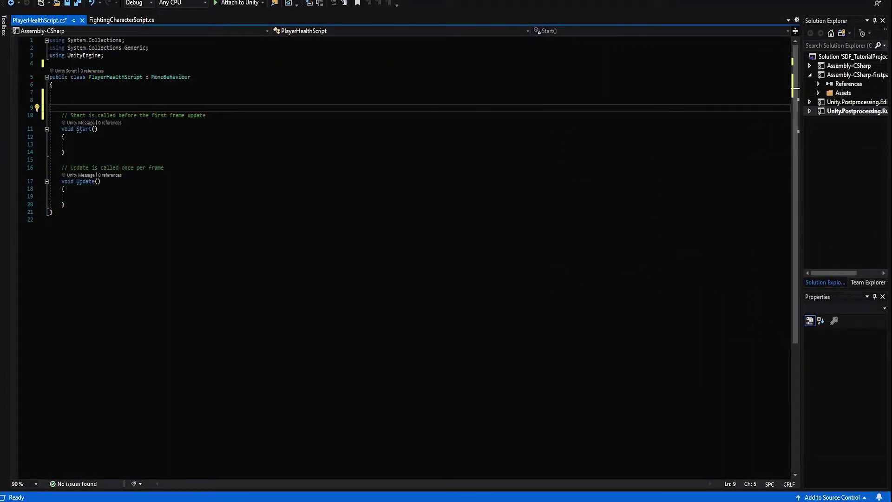
# Add a UnityEngine.UI import below the UnityEngine import.
pyautogui.click(108, 57)
pyautogui.press('Return')
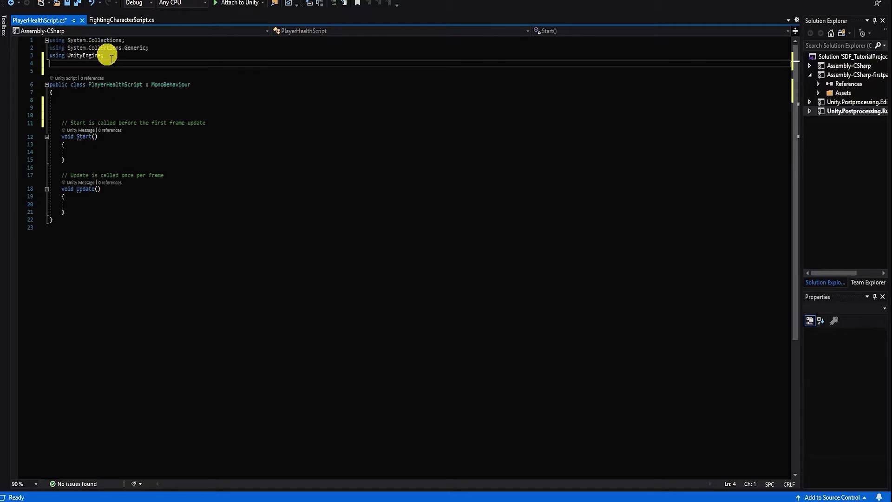
pyautogui.write('using un')
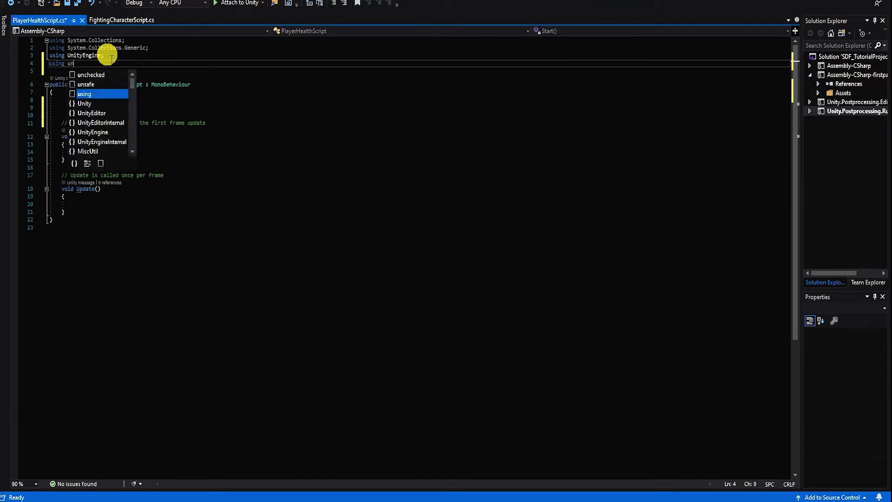
pyautogui.write('it')
pyautogui.press('Down')
pyautogui.press('Down')
pyautogui.press('Down')
pyautogui.press('Tab')
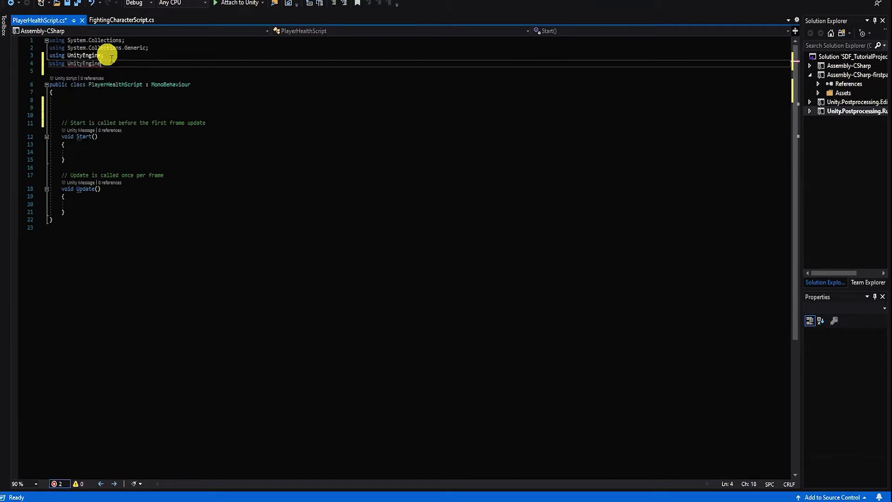
pyautogui.write('.UI')
pyautogui.press('Tab')
pyautogui.press('Down')
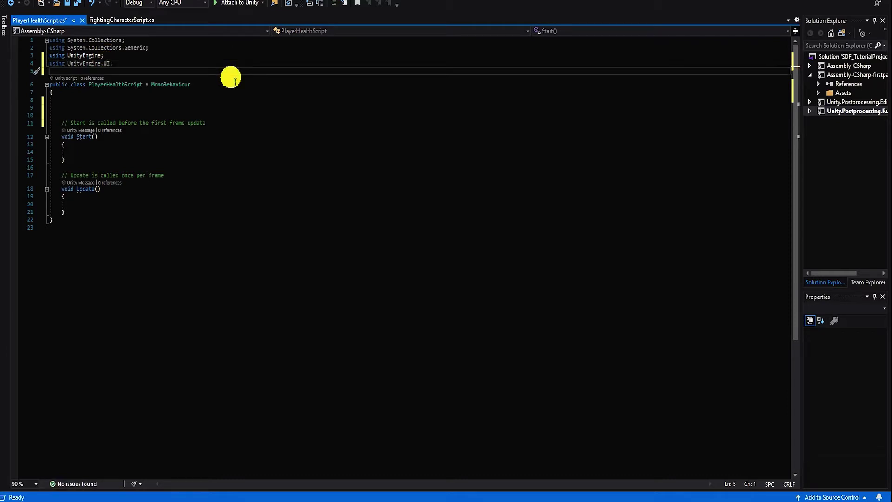
# Declare the characterOBJ, characterANIM, healthBarIMAG and playerHealth fields in the class.
pyautogui.click(78, 108)
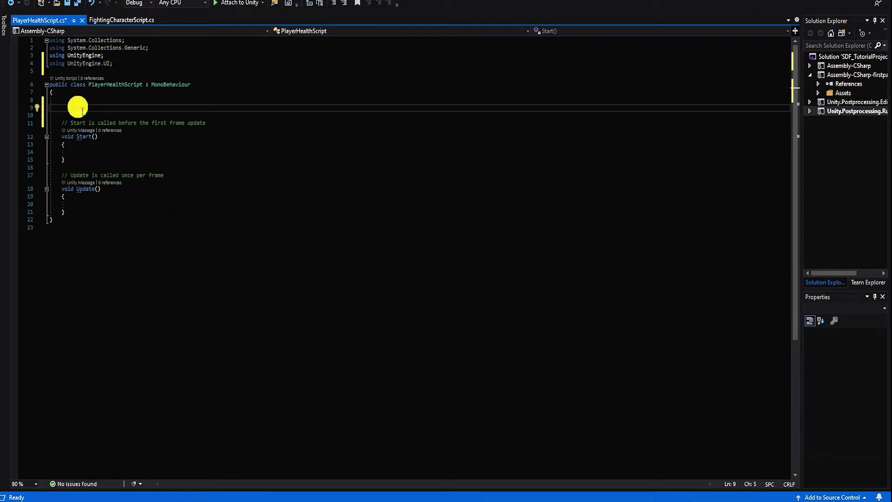
pyautogui.write('public GameObject ')
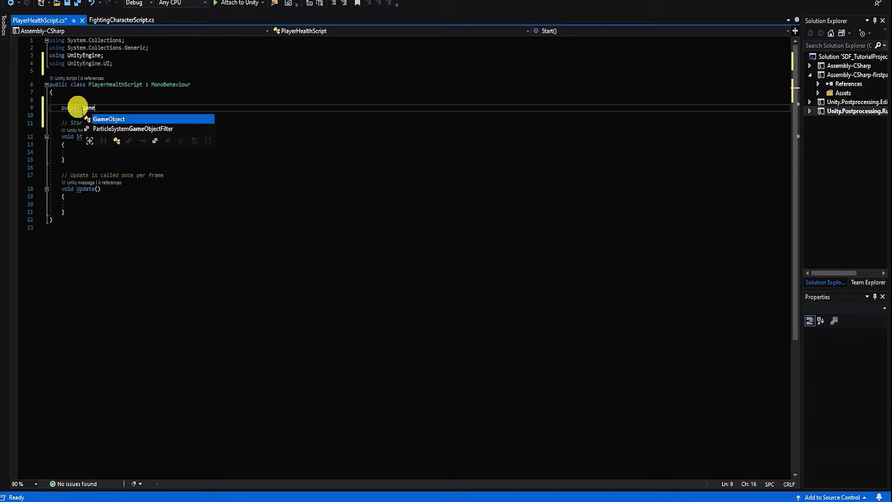
pyautogui.write('character')
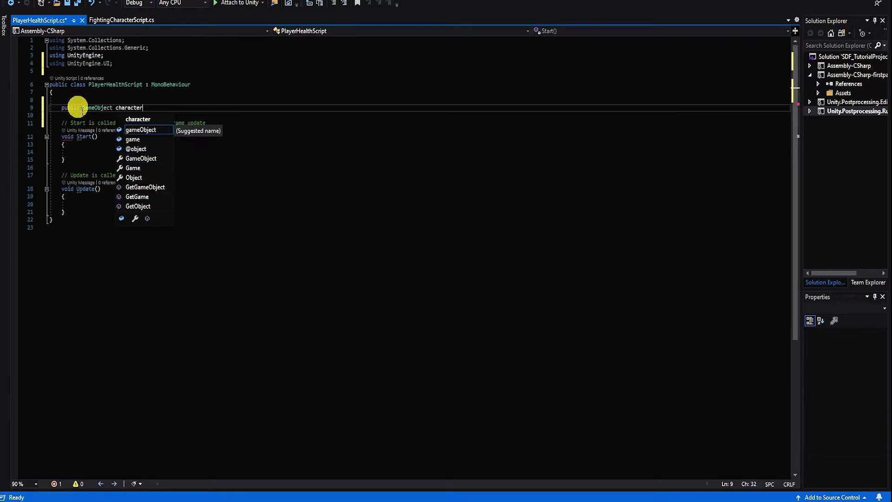
pyautogui.write('OBJ;')
pyautogui.press('Return')
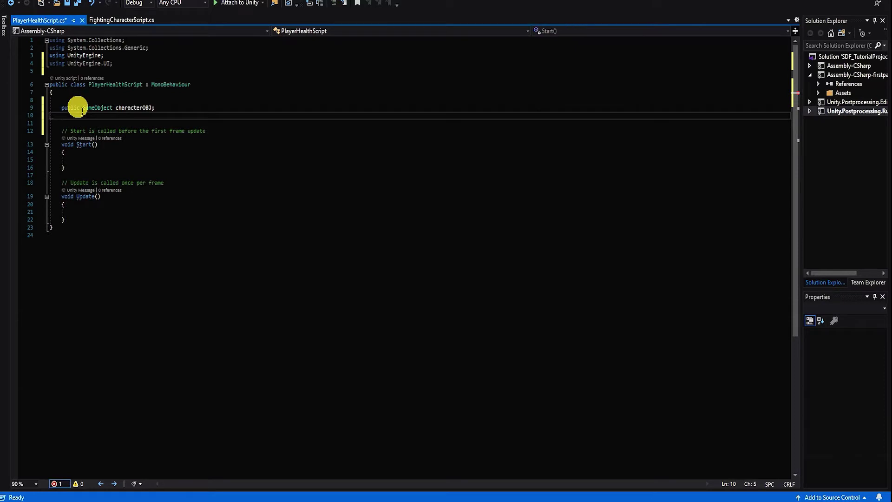
pyautogui.write('anim')
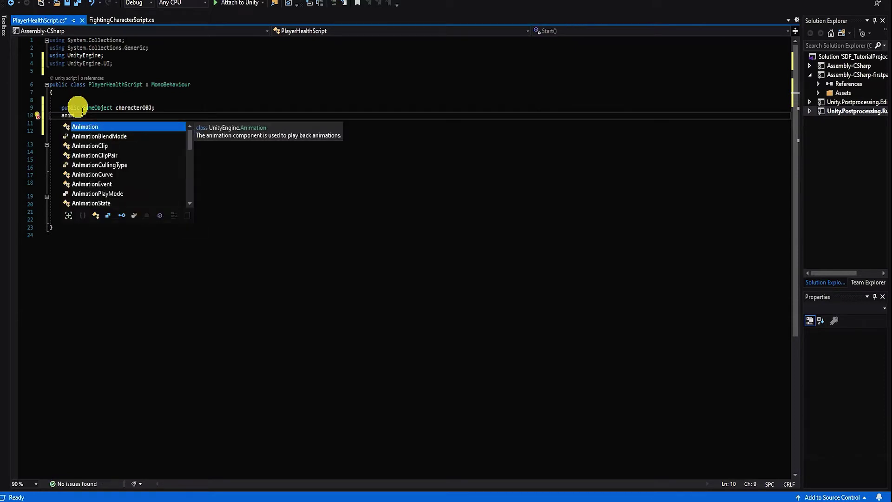
pyautogui.write('a')
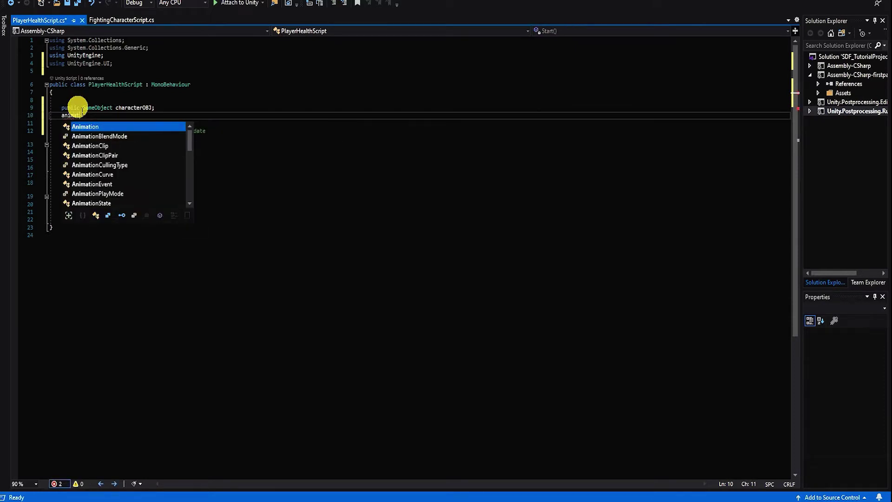
pyautogui.write('tor')
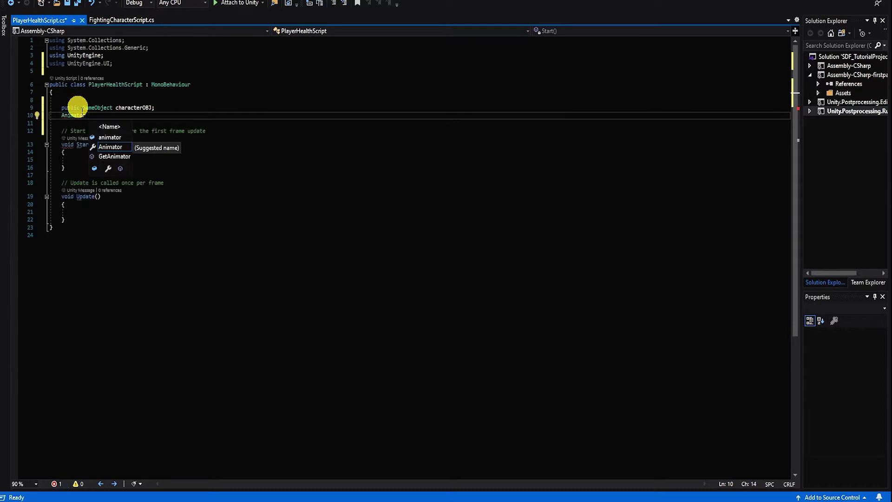
pyautogui.press('Escape')
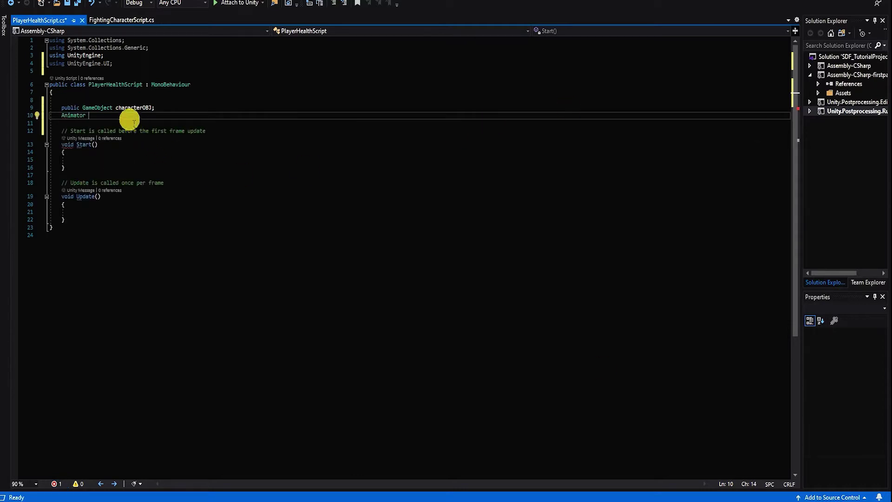
pyautogui.write('character')
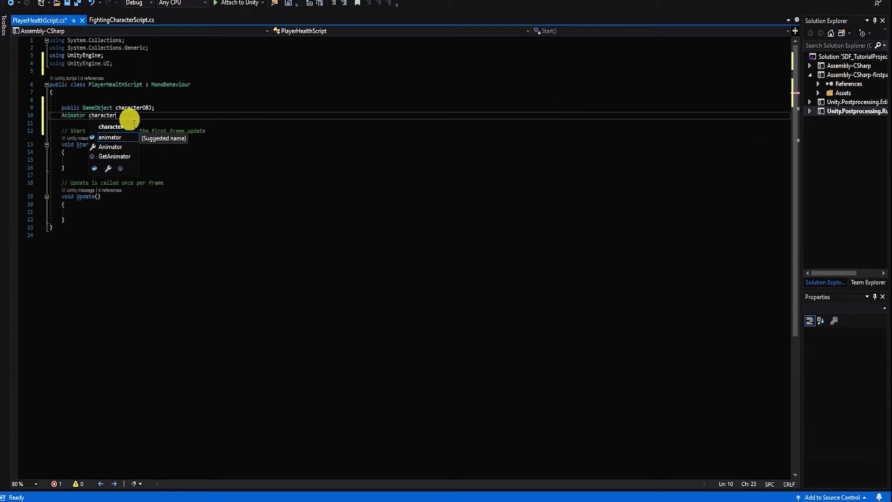
pyautogui.write('ANIM;')
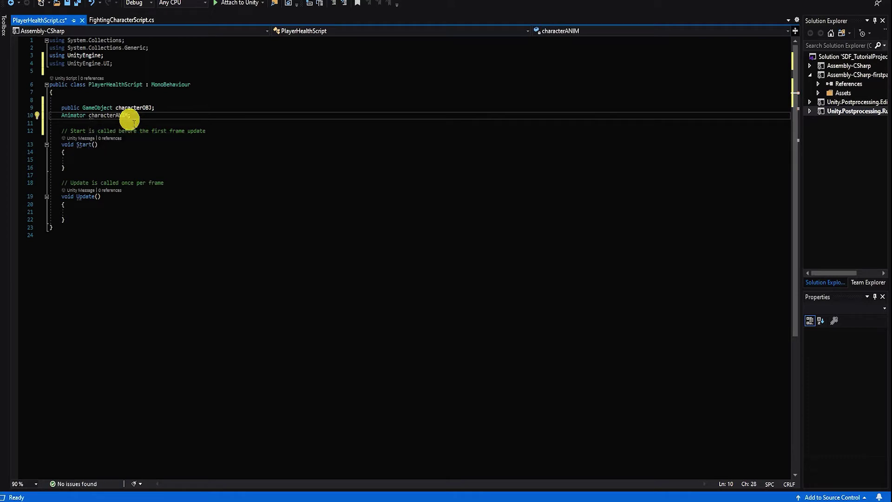
pyautogui.press('Return')
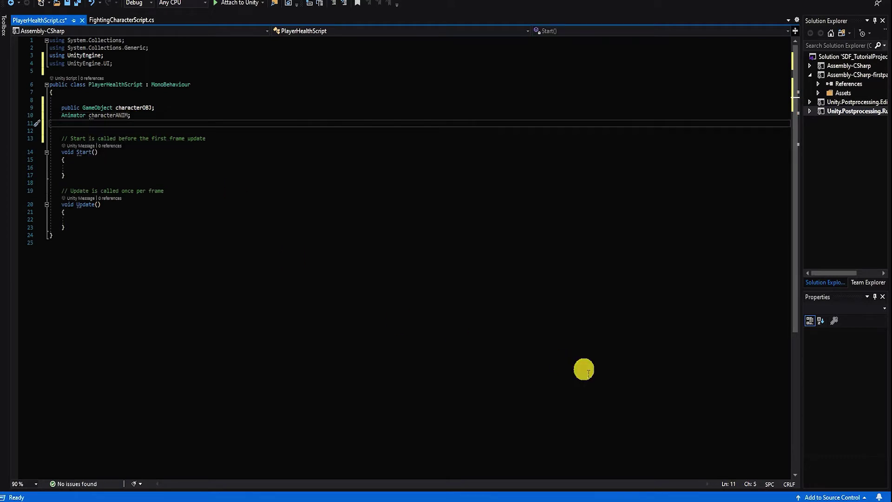
pyautogui.write('public Image health')
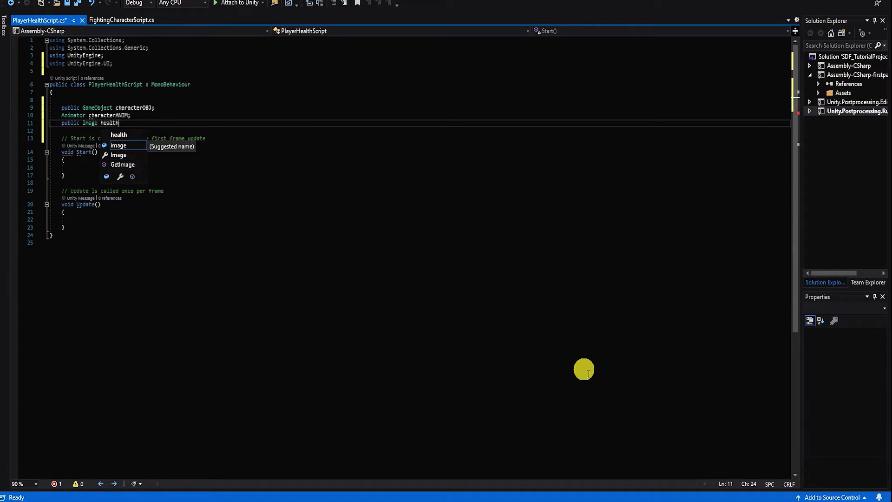
pyautogui.write('BarIMA')
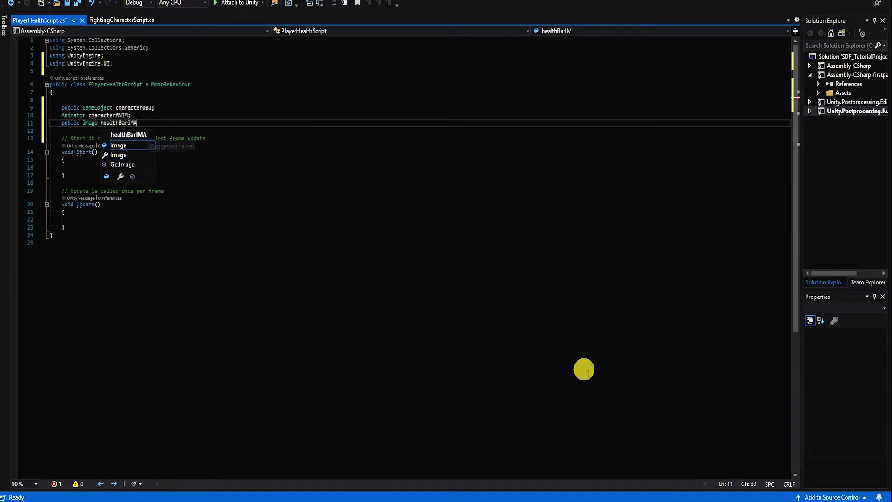
pyautogui.write('G;')
pyautogui.press('Return')
pyautogui.write('pub')
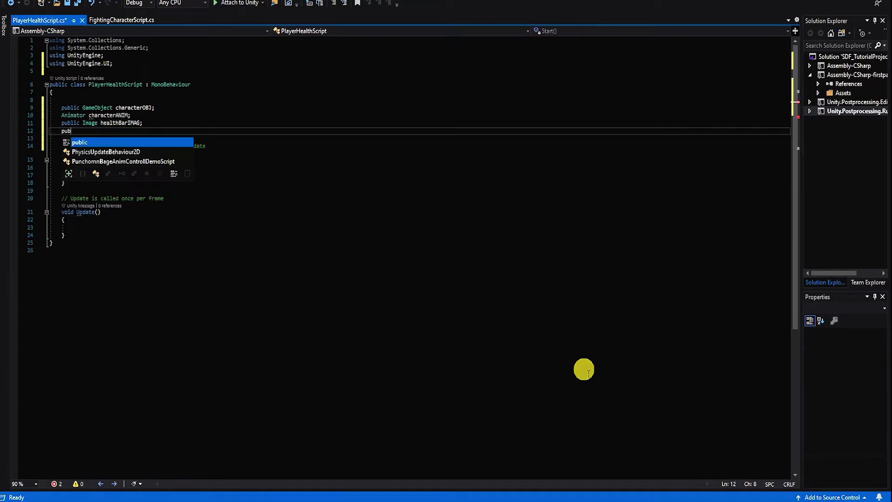
pyautogui.write('lic float ')
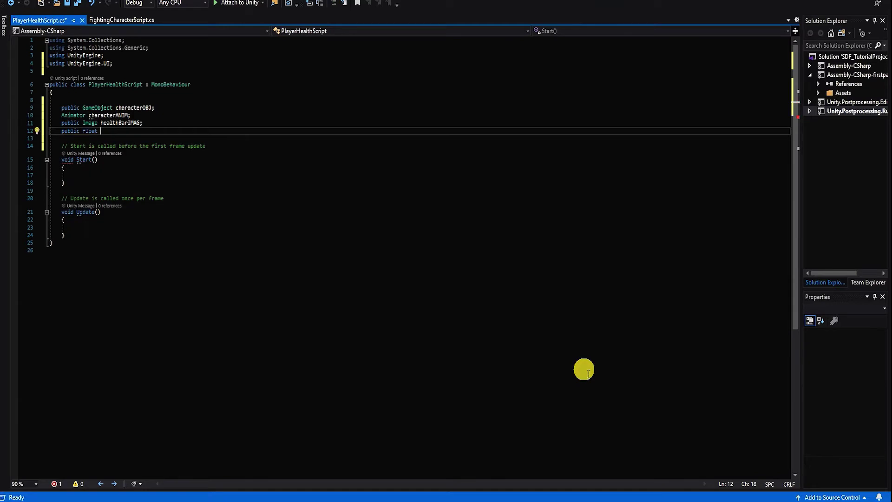
pyautogui.write('playerHealth;')
pyautogui.press('Return')
# Insert a [Space] attribute with a blank line above playerHealth.
pyautogui.press('Up')
pyautogui.press('Home')
pyautogui.press('Return')
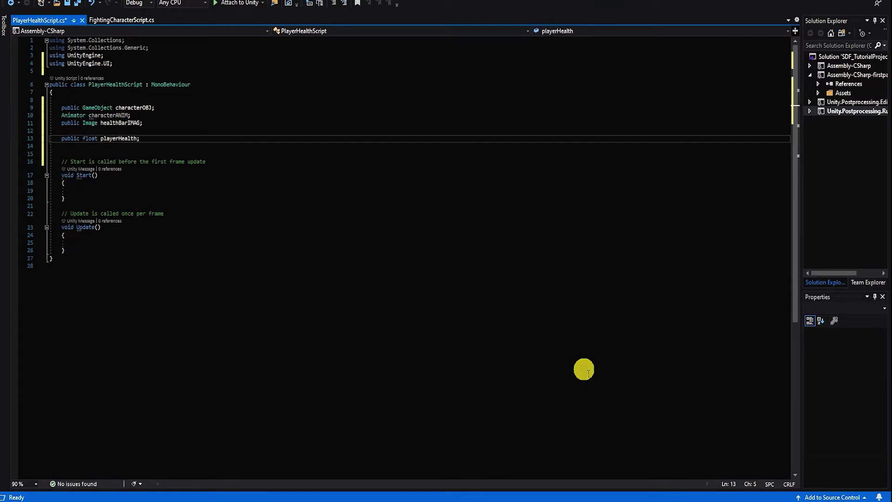
pyautogui.press('Up')
pyautogui.write('[Space')
pyautogui.press('Home')
pyautogui.press('Return')
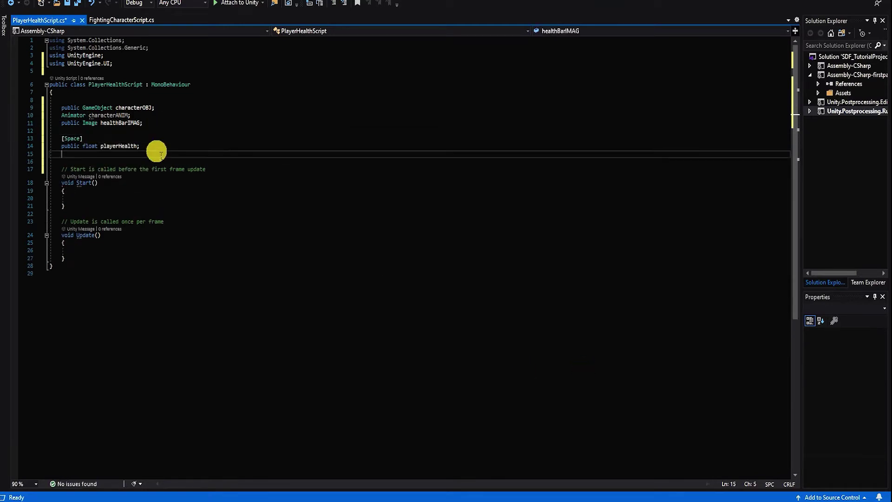
pyautogui.press('Down')
pyautogui.press('End')
pyautogui.press('Return')
pyautogui.write('public float li')
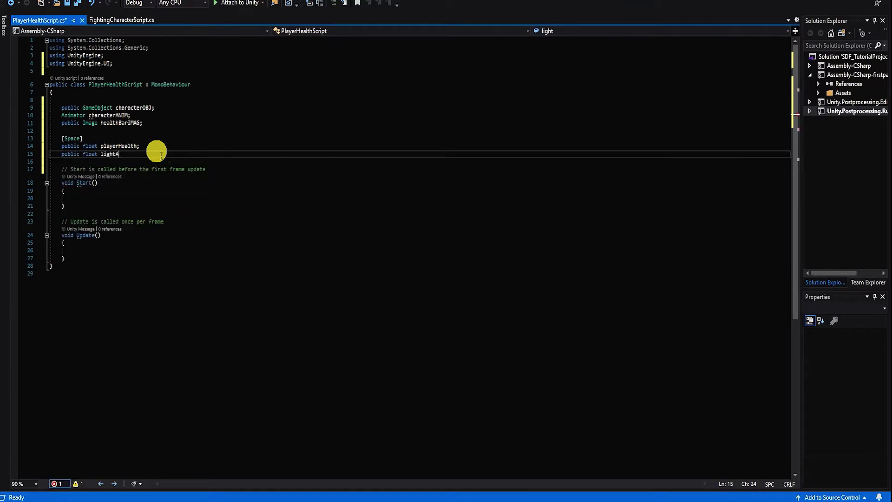
pyautogui.write('ghtAttackDamage;')
# Declare spaced public floats lightAttackDamage, mediumAttackDamage, heavyAttackDamage and blockDamageOffset.
pyautogui.press('Return')
pyautogui.write('public float mediumAttackDamage;')
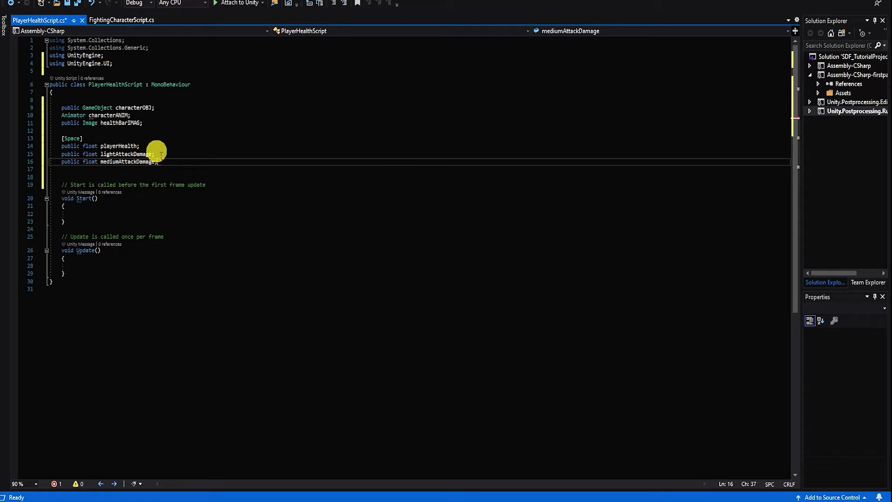
pyautogui.press('Return')
pyautogui.write('public float heavyAttackDamage;')
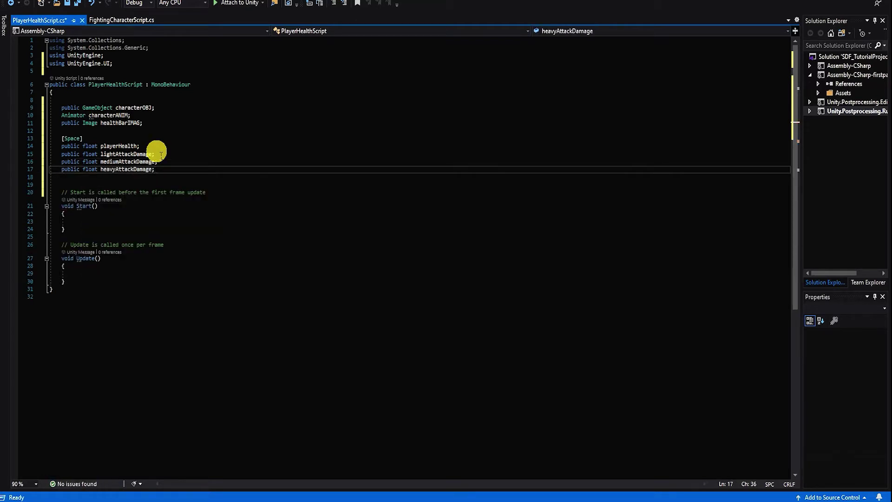
pyautogui.press('Return')
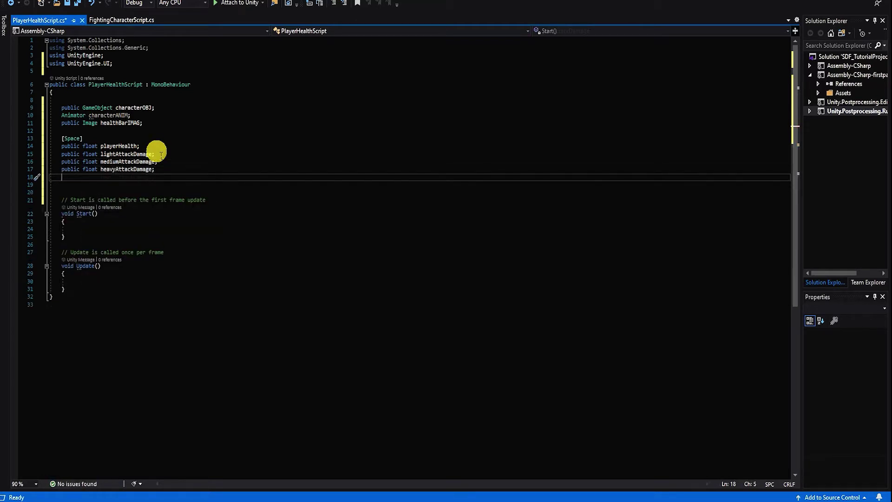
pyautogui.click(155, 149)
pyautogui.press('Return')
pyautogui.press('Return')
pyautogui.write('[Space]')
pyautogui.click(170, 189)
pyautogui.press('Return')
pyautogui.press('Return')
pyautogui.write('[Space]')
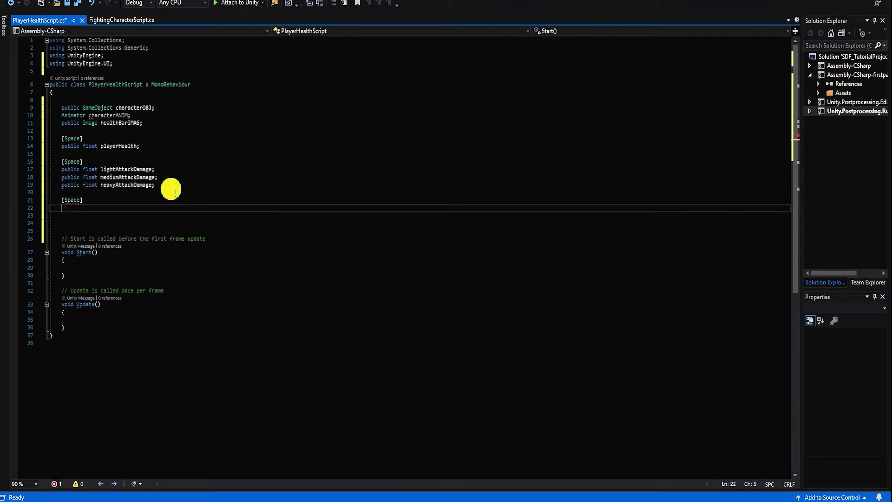
pyautogui.write('public float blockDamageOffset;')
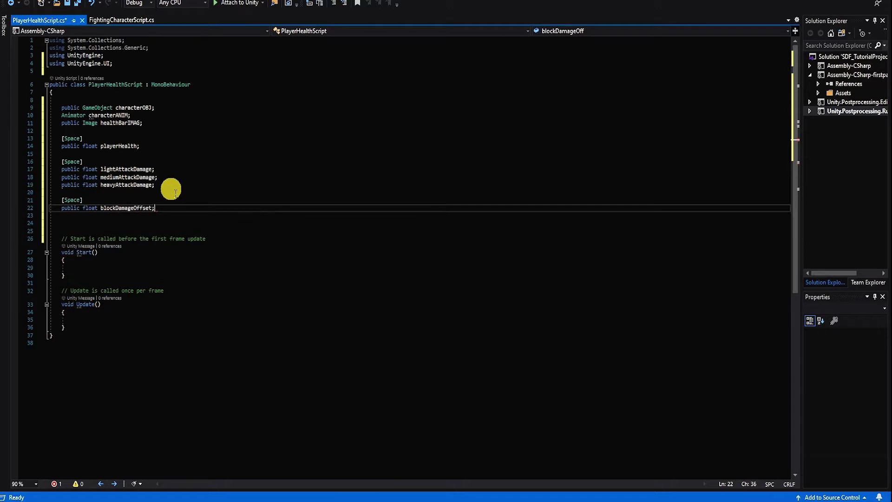
pyautogui.click(98, 267)
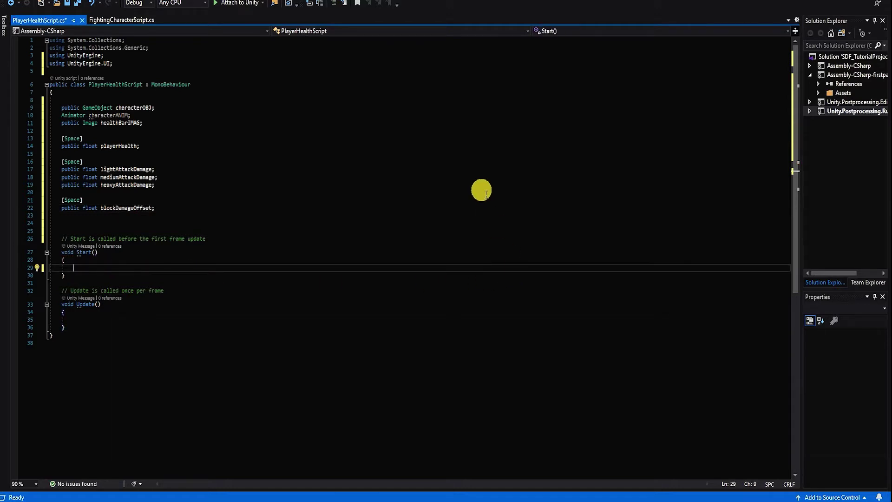
pyautogui.write('player')
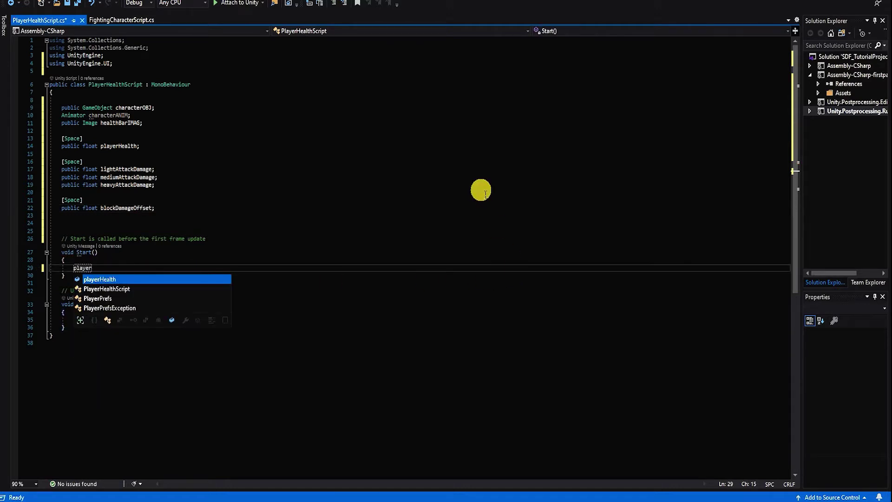
# In Start(), write playerHealth = 100f; and healthBarIMAG.fillAmount = playerHealth.
pyautogui.press('Tab')
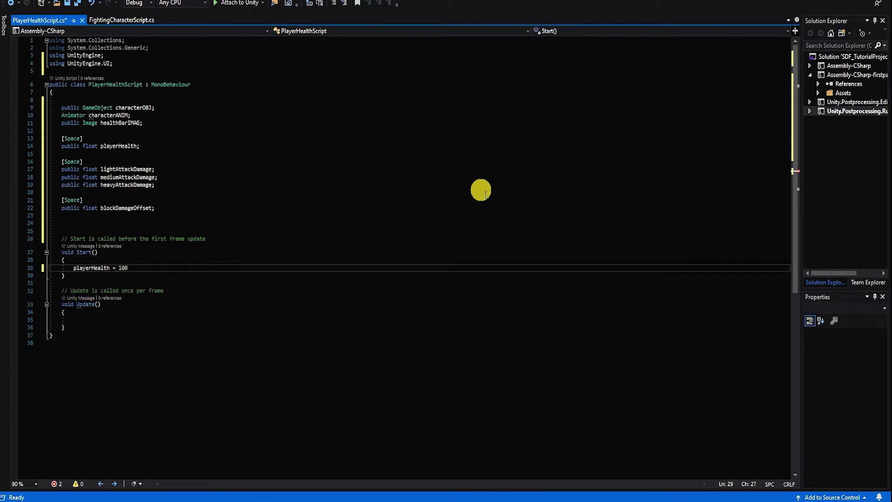
pyautogui.write('f;')
pyautogui.press('Return')
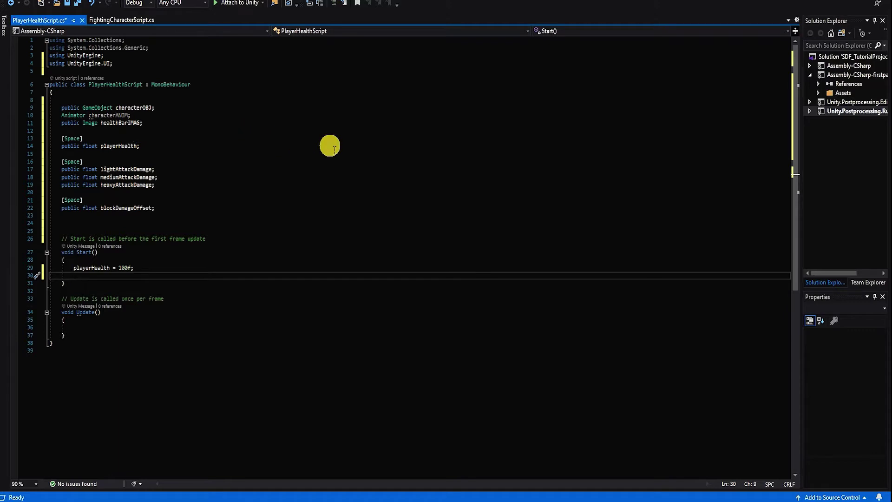
pyautogui.write('heal')
pyautogui.press('Tab')
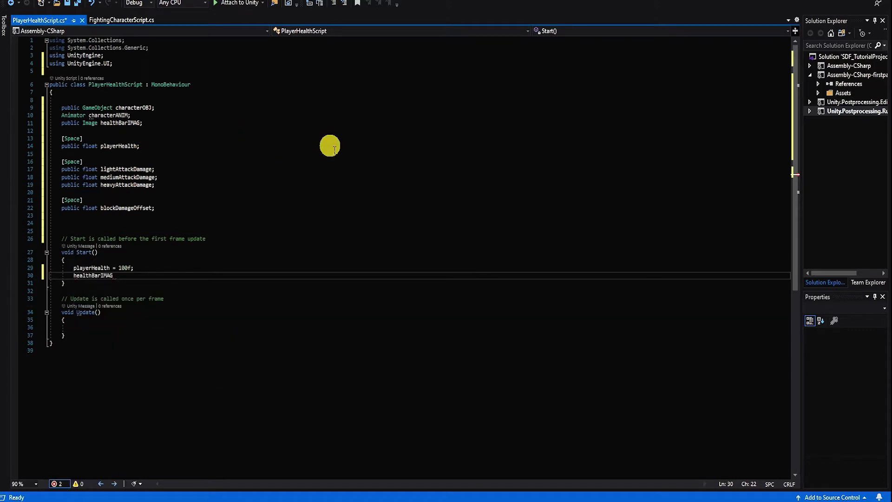
pyautogui.write('.fi')
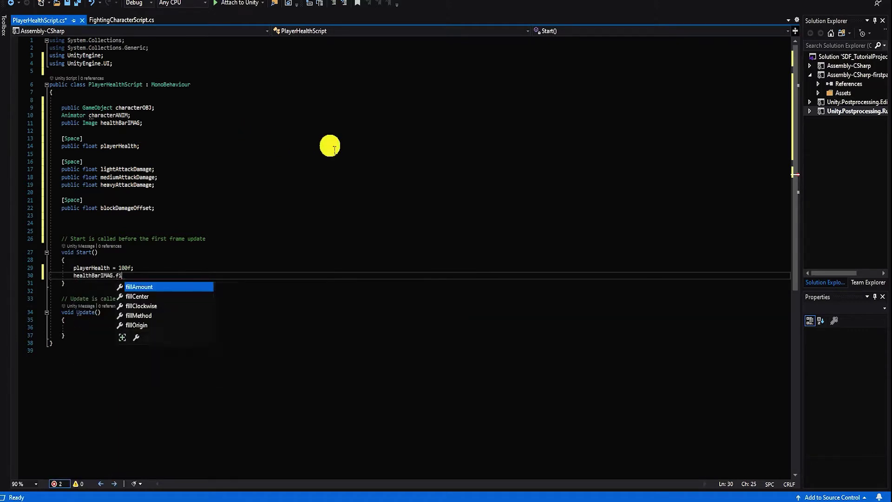
pyautogui.write('ll')
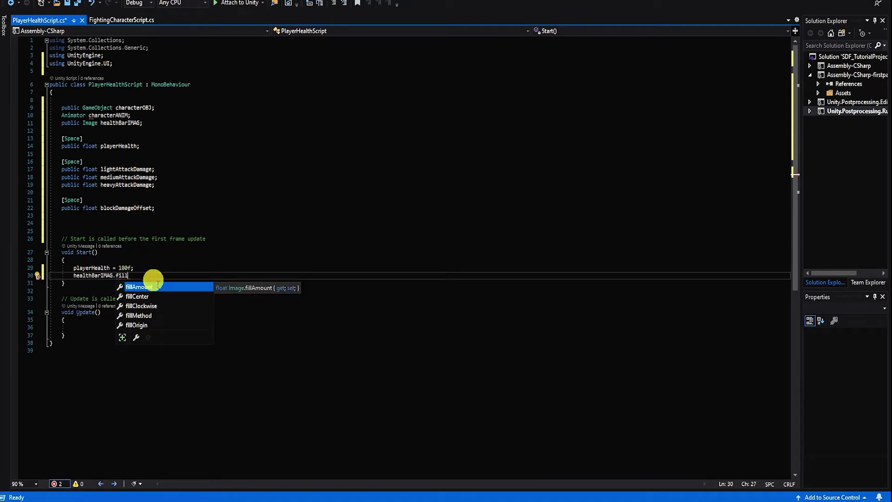
pyautogui.press('Tab')
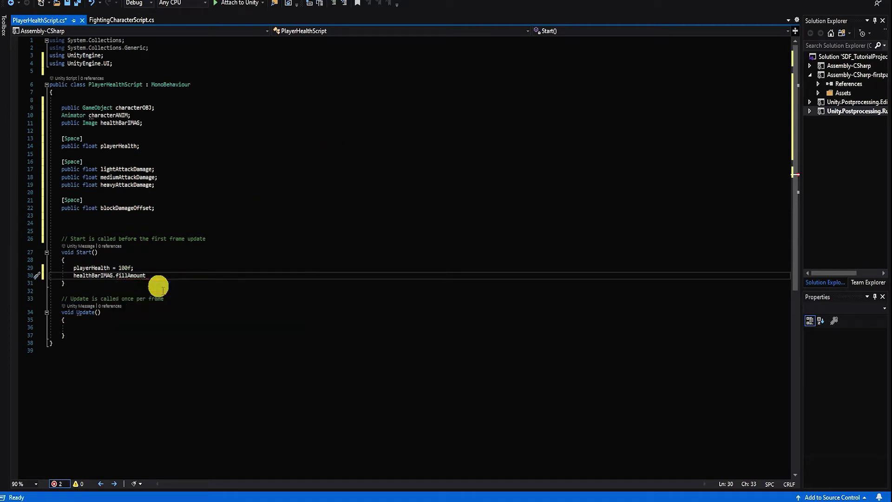
pyautogui.write(' = player')
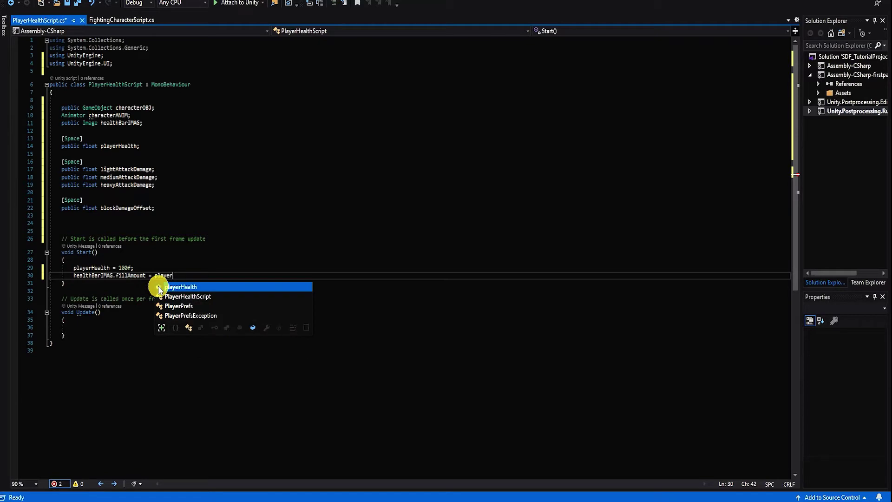
pyautogui.press('Tab')
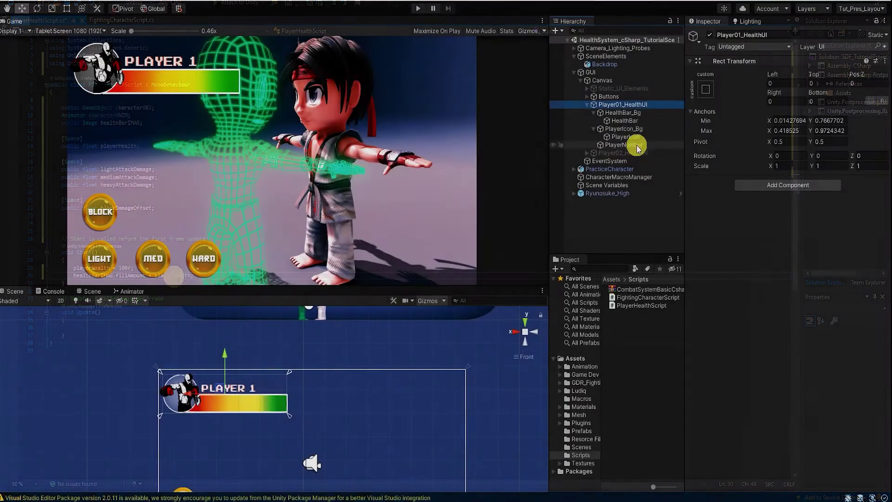
pyautogui.scroll(-2, 793, 268)
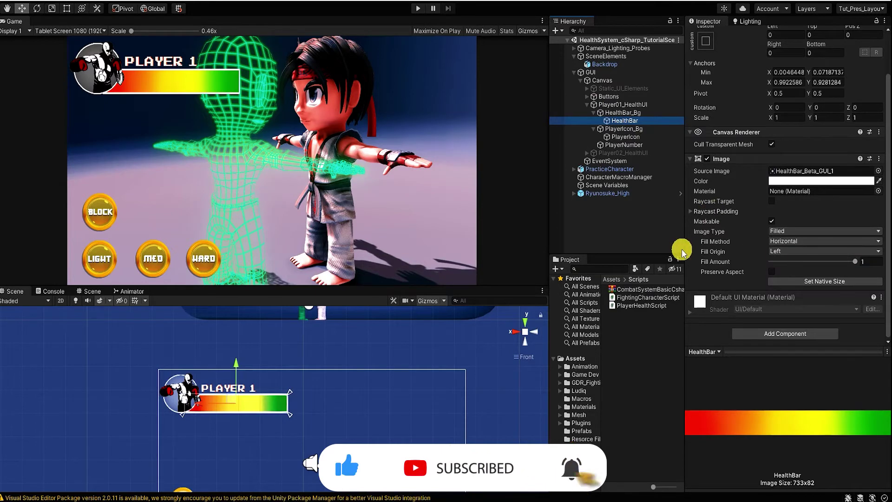
# Drag HealthBar's Fill Amount to about 0.5, then select the field to reset it to 1.
pyautogui.moveTo(863, 261); pyautogui.dragTo(810, 262)
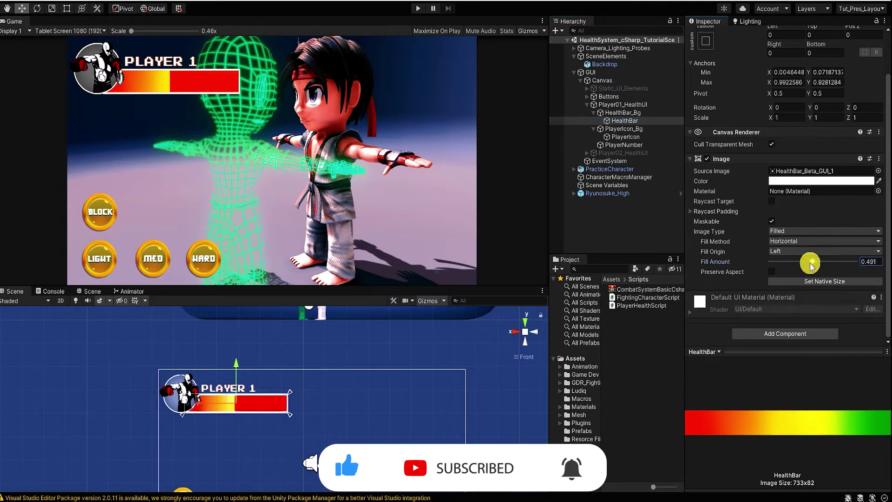
pyautogui.click(873, 262)
pyautogui.write('1')
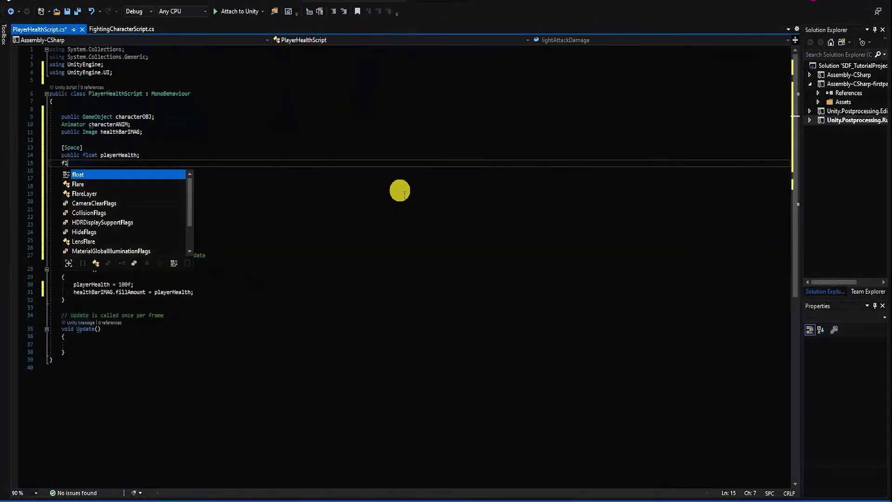
# Declare float playerHealthValue, set it to playerHealth * .01f, and use it for fillAmount.
pyautogui.press('BackSpace')
pyautogui.press('BackSpace')
pyautogui.write('oat playerHealthValue;')
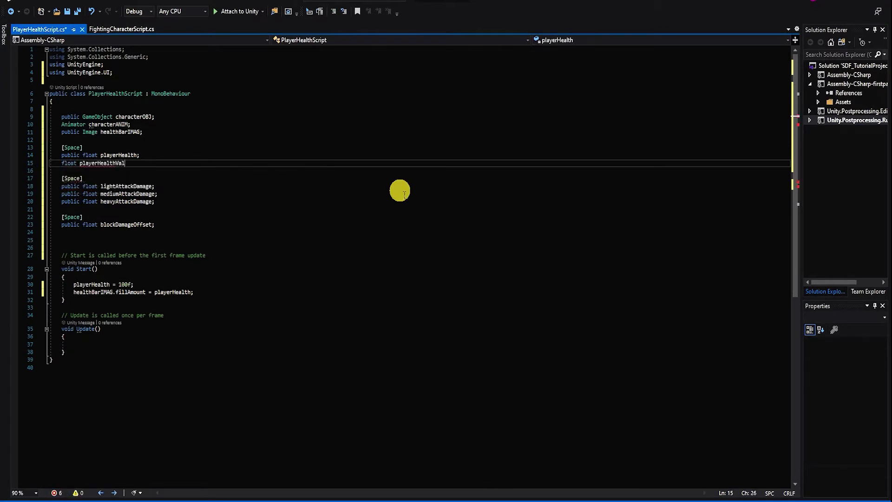
pyautogui.click(166, 283)
pyautogui.press('Return')
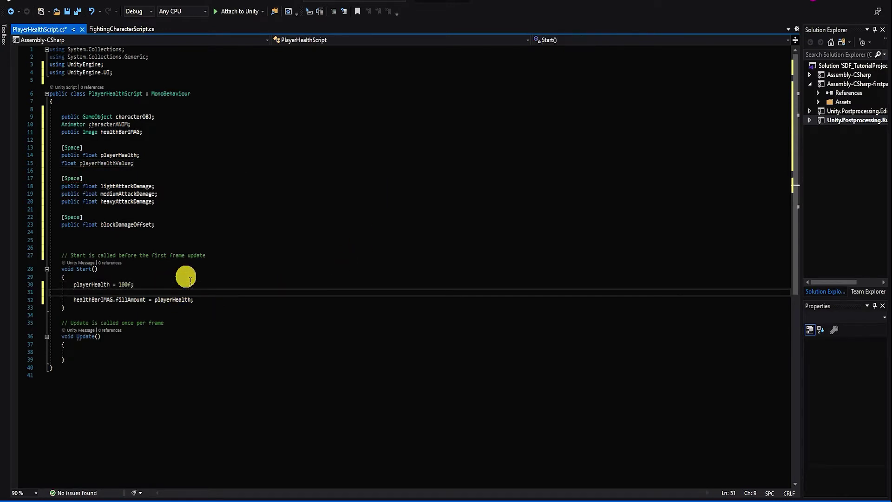
pyautogui.write('player')
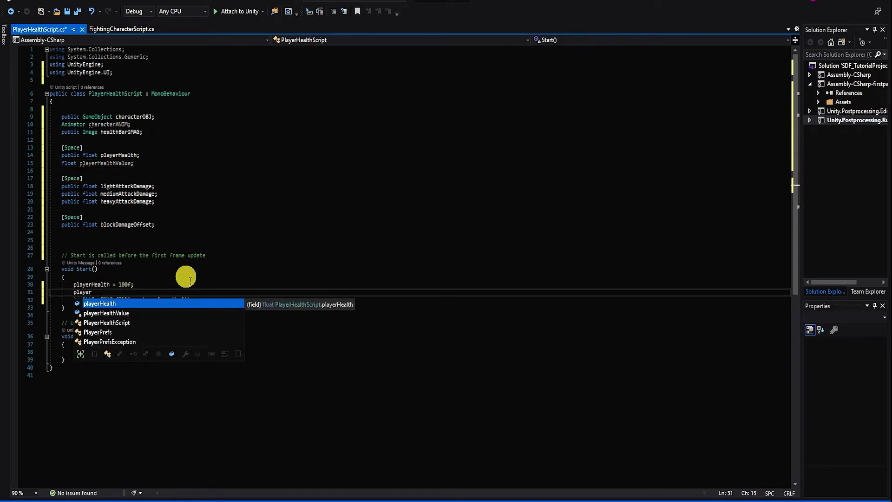
pyautogui.write('HealthValue =')
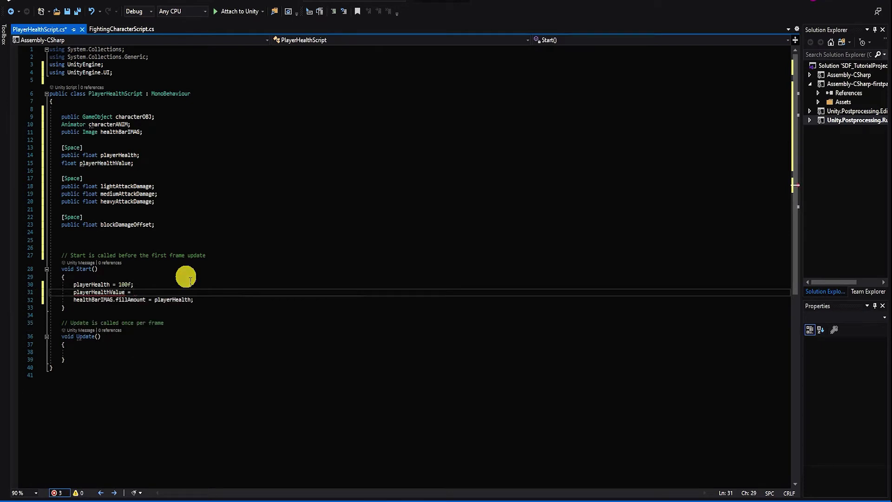
pyautogui.write('playerHealth * .01f;')
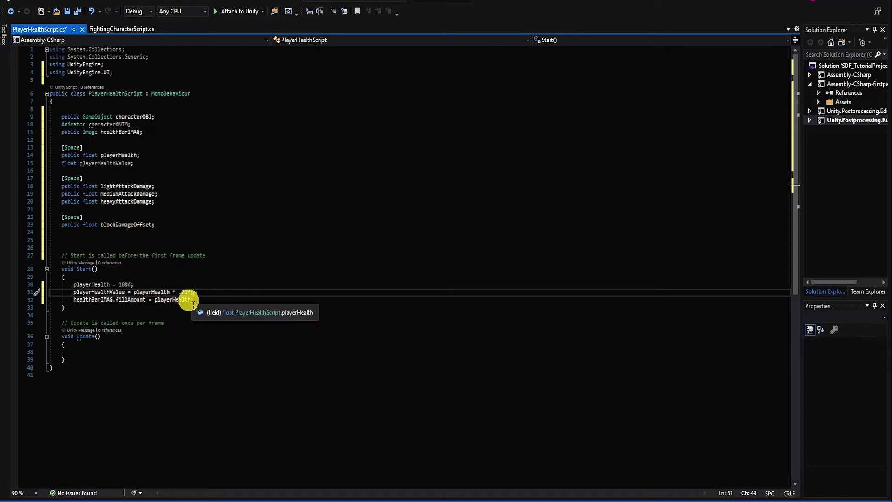
pyautogui.moveTo(154, 300); pyautogui.dragTo(185, 300)
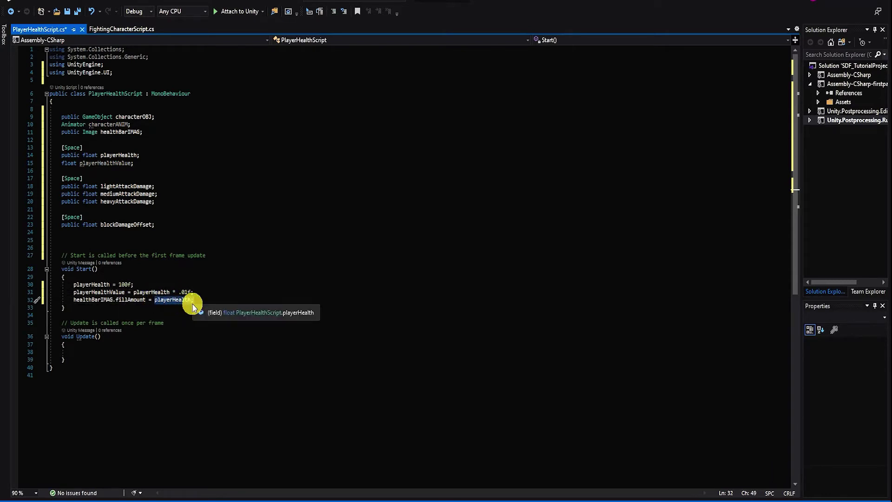
pyautogui.write('player')
pyautogui.press('Down')
pyautogui.press('Tab')
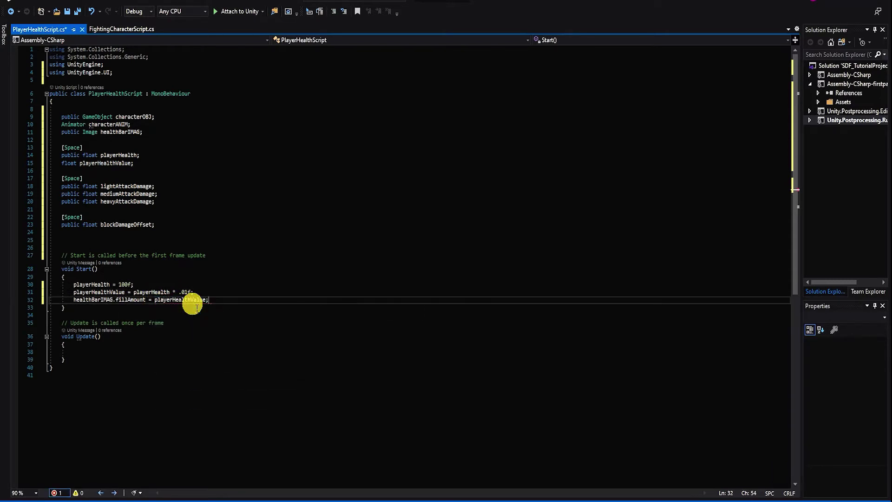
pyautogui.click(258, 284)
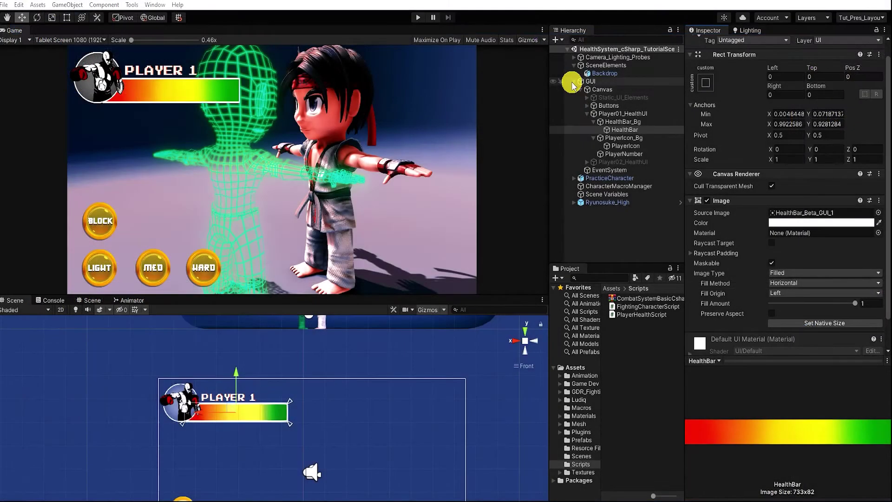
# Add PlayerHealthScript to PracticeCharacter and assign PracticeCharacter as its character object.
pyautogui.click(578, 81)
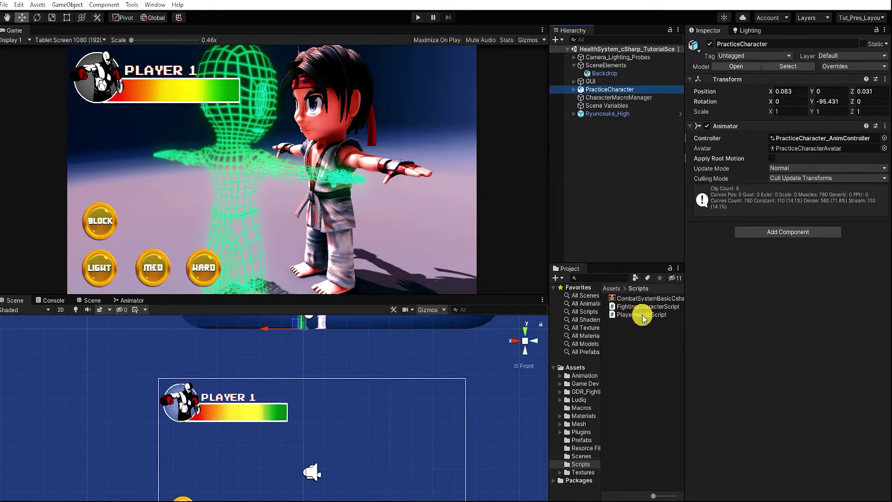
pyautogui.moveTo(643, 317); pyautogui.dragTo(753, 307)
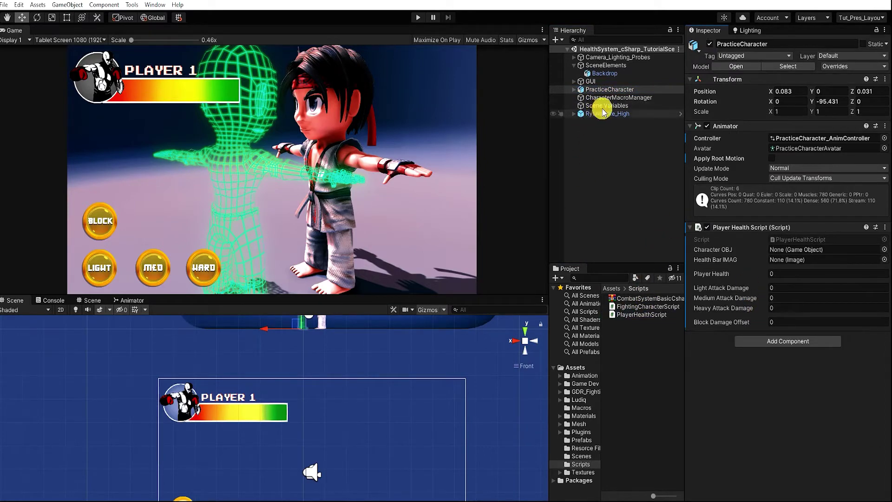
pyautogui.moveTo(599, 89); pyautogui.dragTo(795, 250)
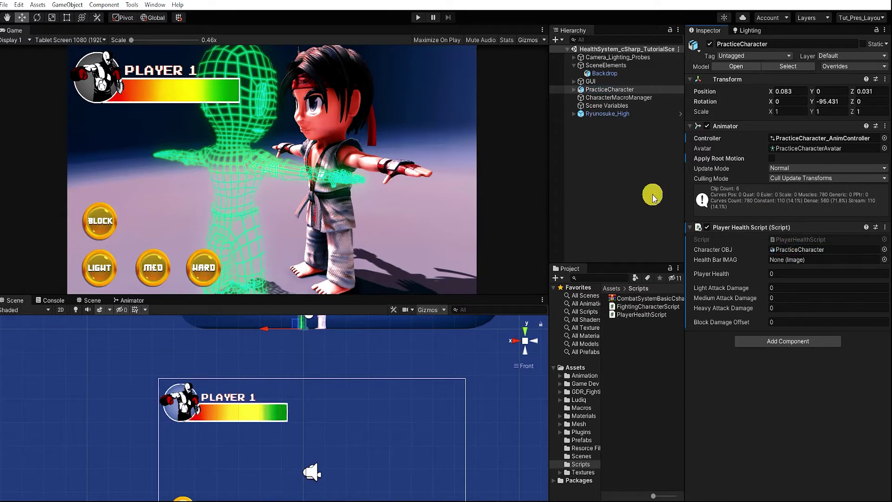
# Assign HealthBar as the script's health bar image and set its Fill Amount to 0.
pyautogui.click(580, 82)
pyautogui.click(627, 132)
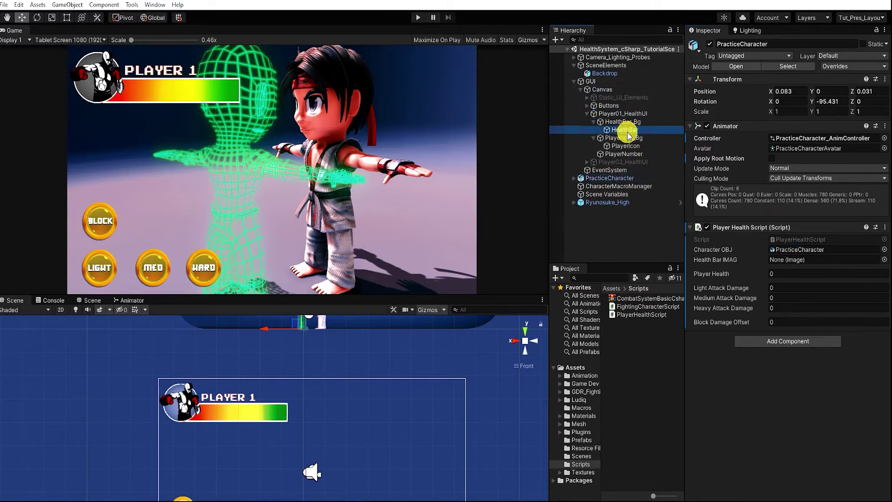
pyautogui.moveTo(627, 135); pyautogui.dragTo(792, 256)
pyautogui.click(624, 130)
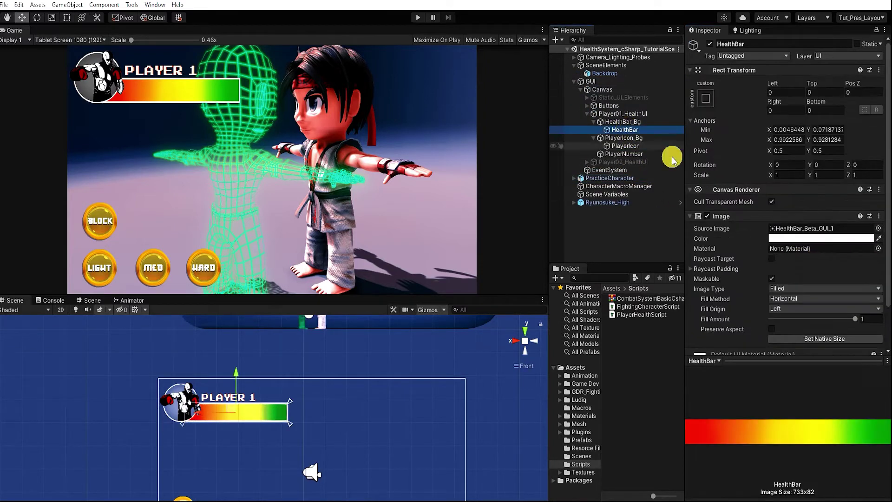
pyautogui.moveTo(856, 319); pyautogui.dragTo(741, 325)
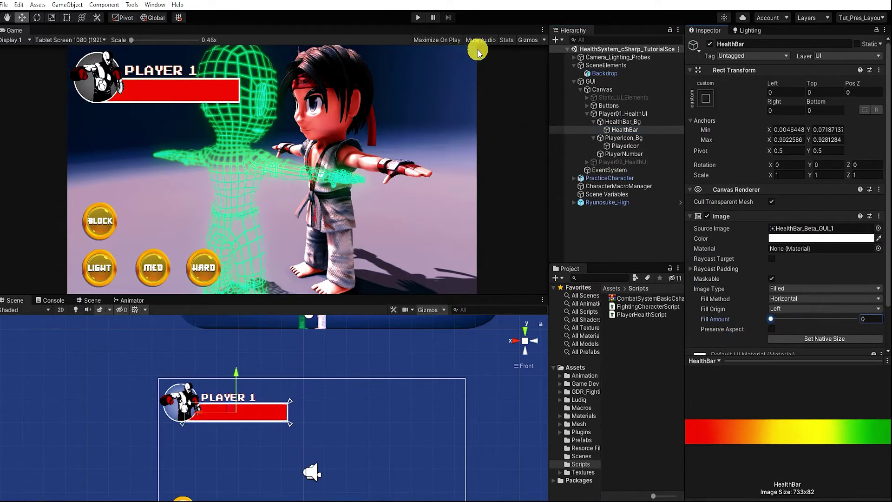
# Play the game and check that PracticeCharacter's Player Health reads 100.
pyautogui.click(418, 17)
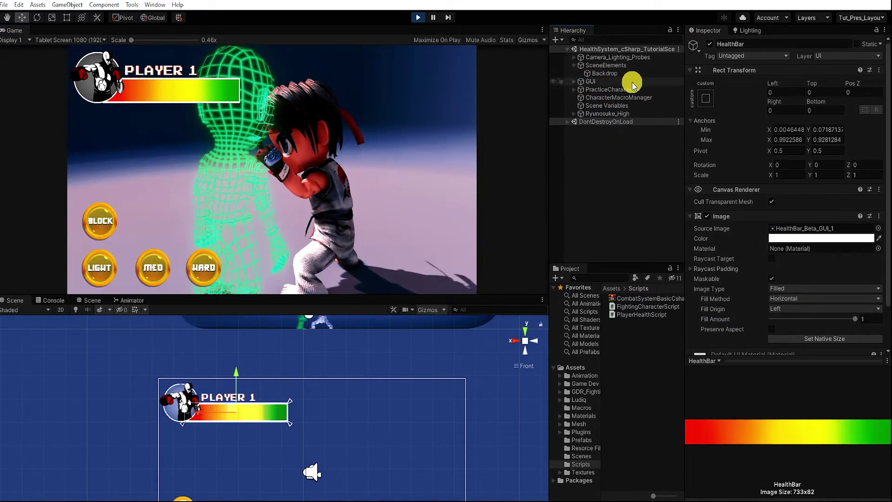
pyautogui.click(614, 91)
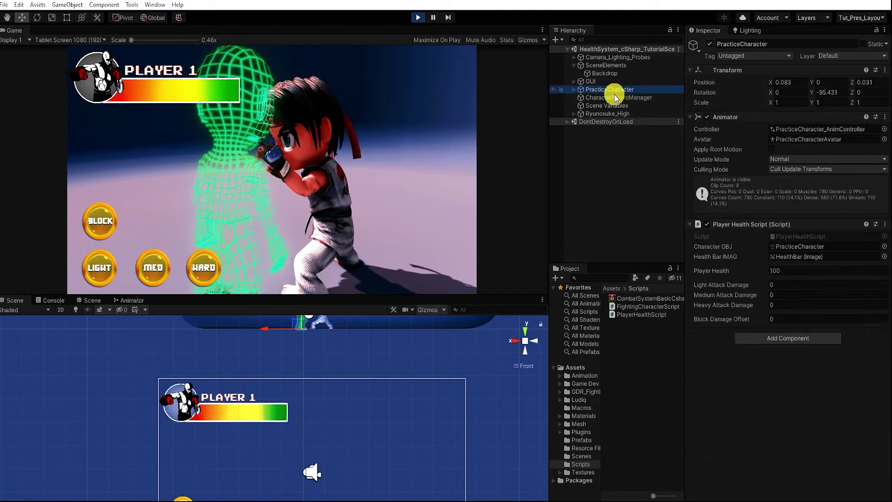
pyautogui.click(771, 271)
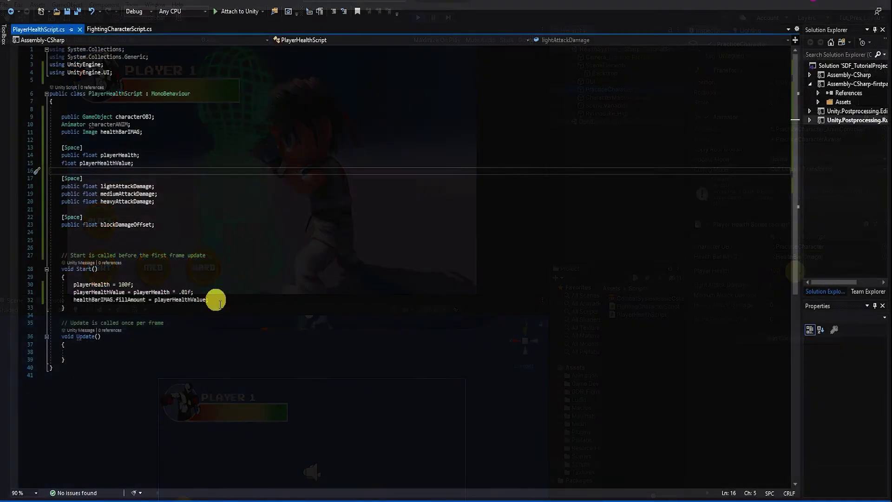
pyautogui.moveTo(210, 299); pyautogui.dragTo(17, 292)
# Move the health-value and fillAmount lines into Update() and add [Range(0, 100f)] above playerHealth.
pyautogui.hotkey('ctrl', 'x')
pyautogui.click(72, 345)
pyautogui.hotkey('ctrl', 'v')
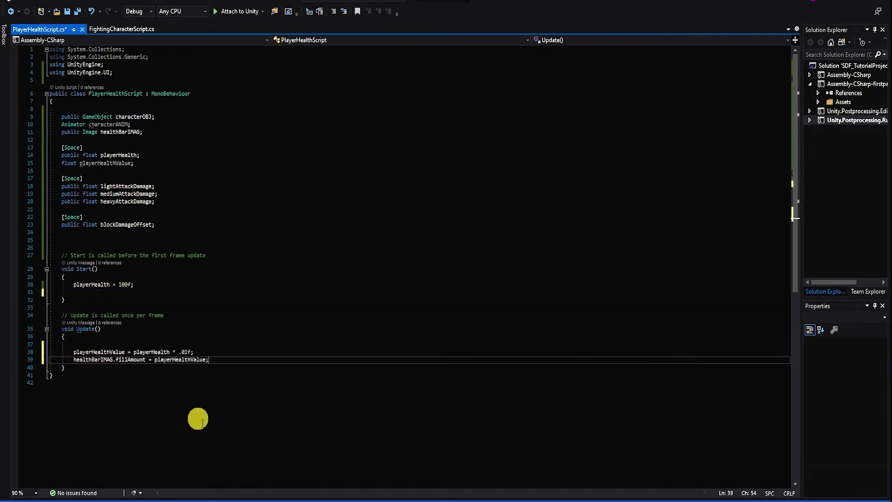
pyautogui.click(140, 147)
pyautogui.press('Return')
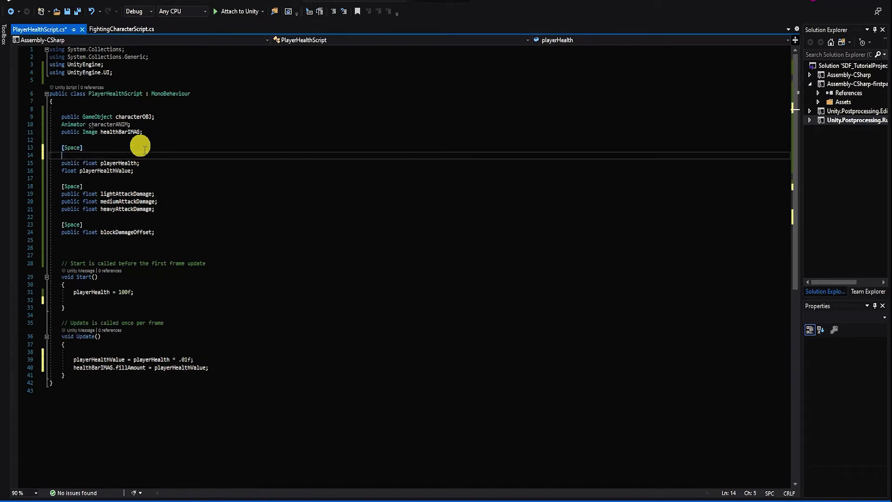
pyautogui.write('[range')
pyautogui.press('Tab')
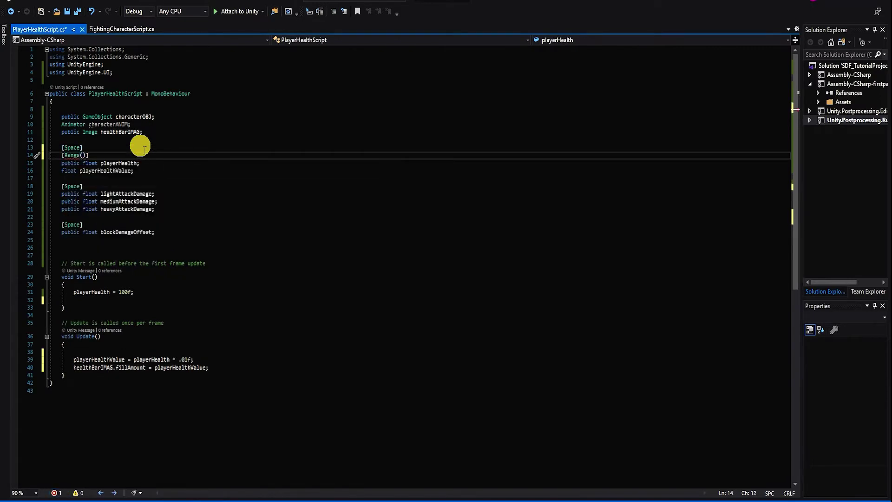
pyautogui.write('0,')
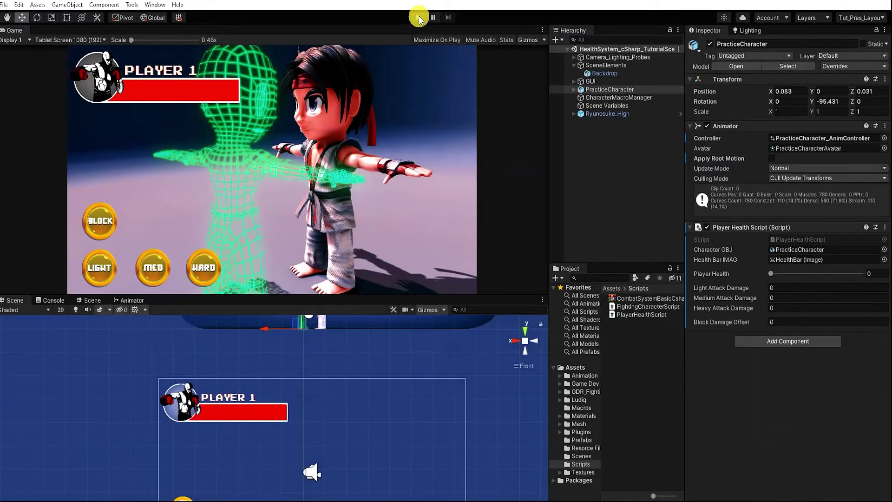
# Play the game, set Player Health to 70, and confirm HealthBar's fill reads 0.7.
pyautogui.click(419, 17)
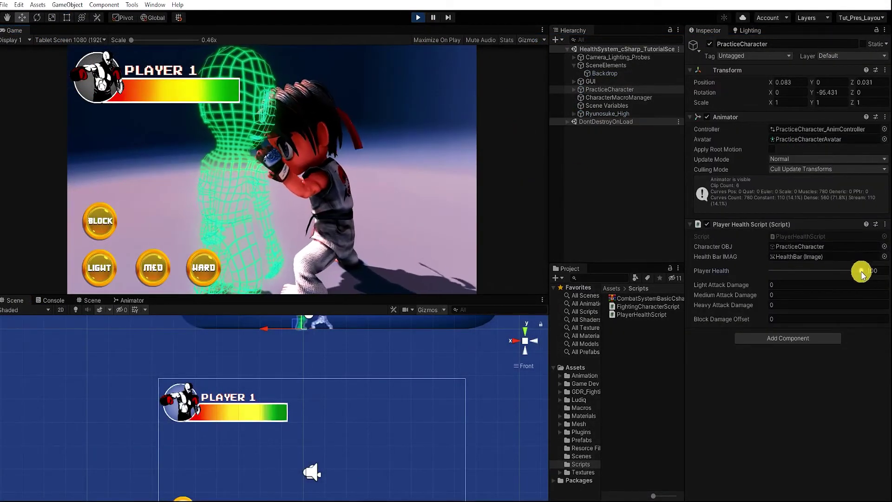
pyautogui.moveTo(862, 273)
pyautogui.mouseDown()
pyautogui.moveTo(780, 274)
pyautogui.moveTo(806, 278)
pyautogui.mouseUp()
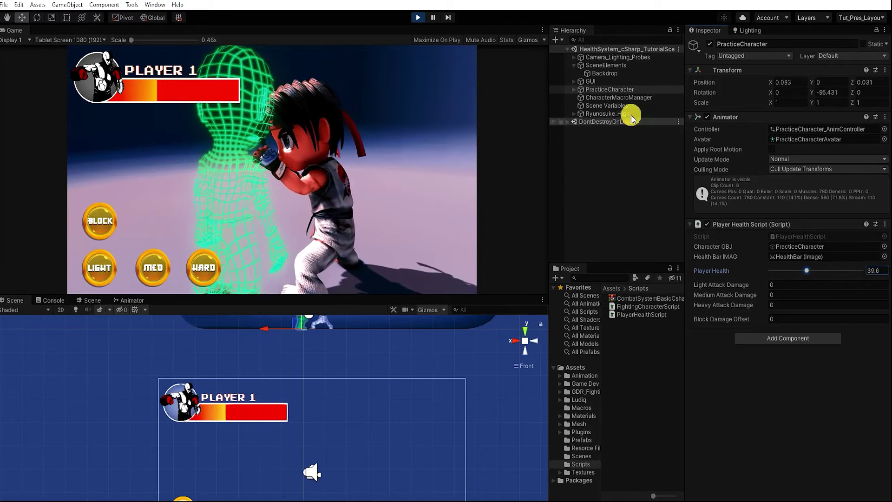
pyautogui.click(573, 82)
pyautogui.click(625, 129)
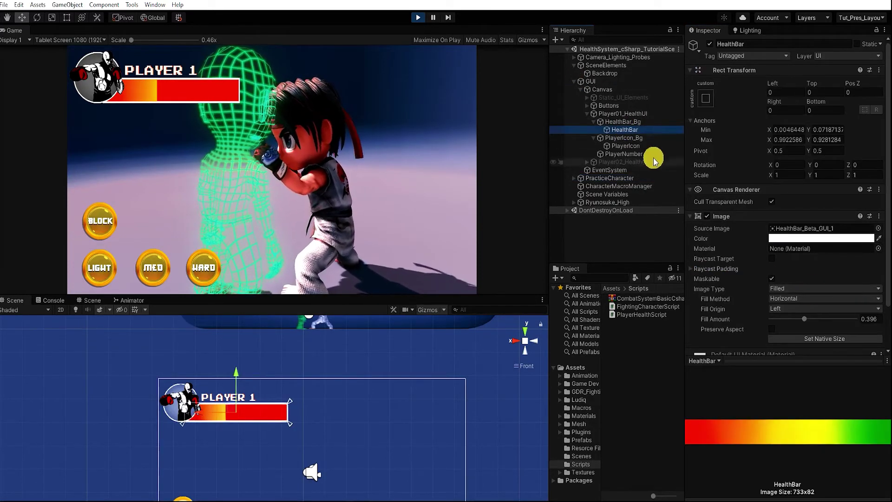
pyautogui.click(611, 177)
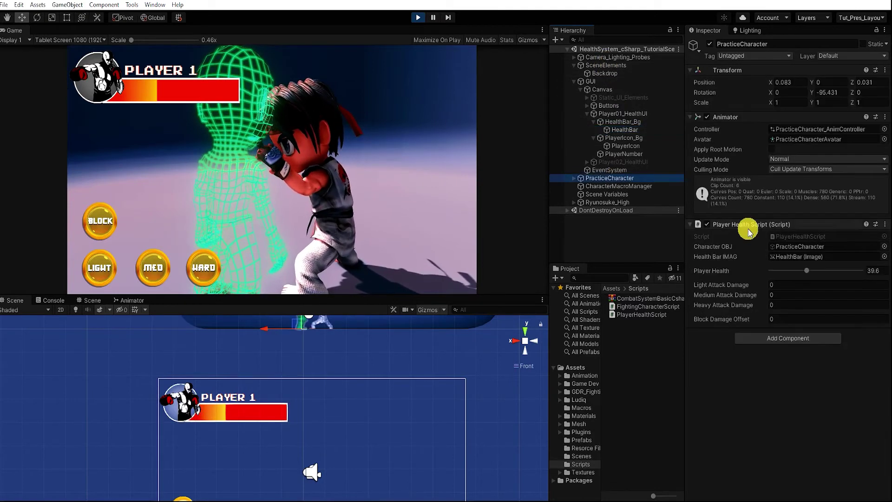
pyautogui.click(875, 270)
pyautogui.write('70')
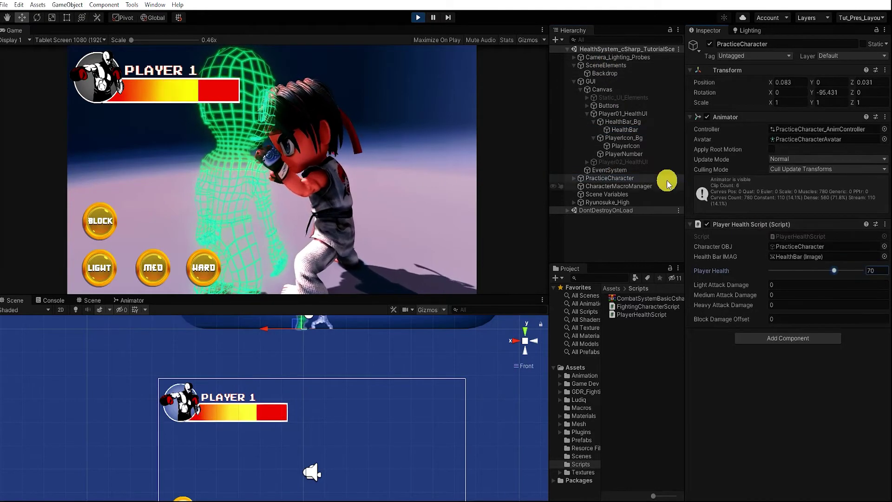
pyautogui.click(627, 130)
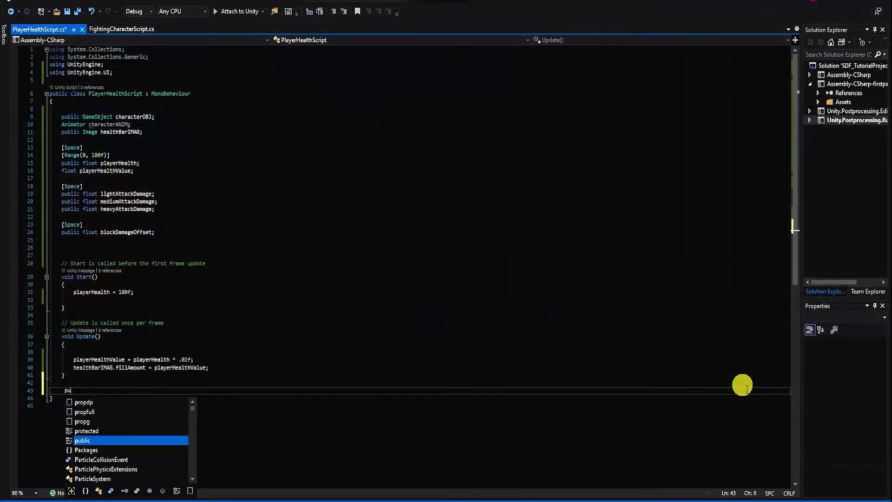
pyautogui.write('ublic ')
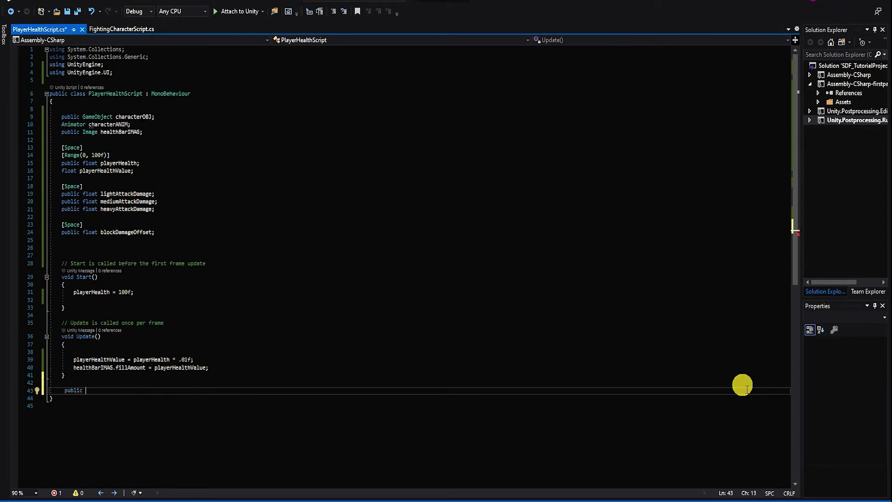
pyautogui.write('void L')
pyautogui.write('ightA')
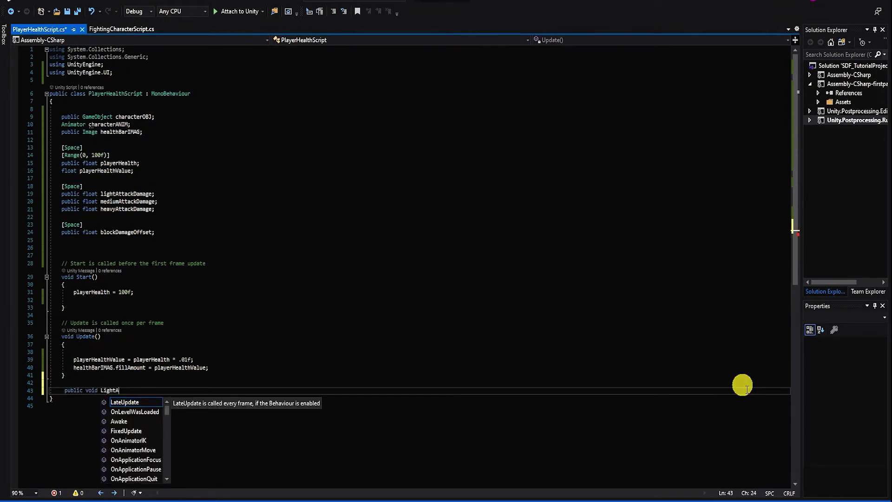
pyautogui.write('ttack()')
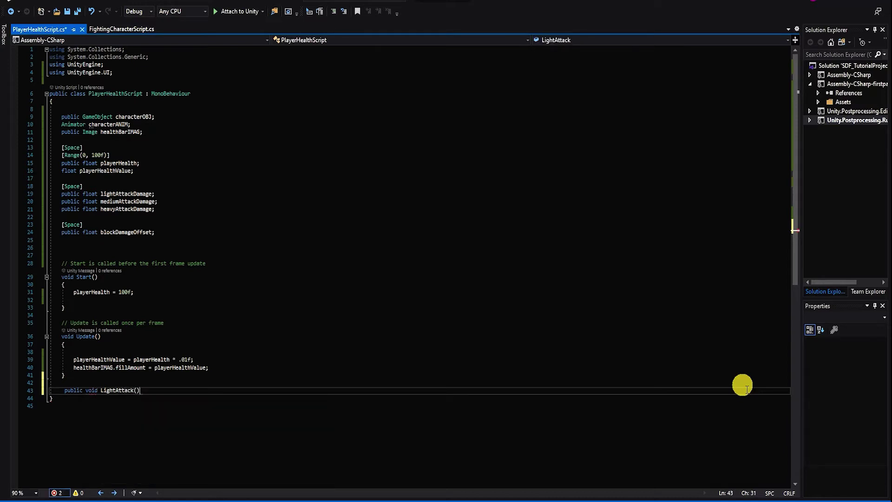
# Write public void LightAttack() that subtracts lightAttackDamage from playerHealth.
pyautogui.press('Return')
pyautogui.write('{')
pyautogui.press('Return')
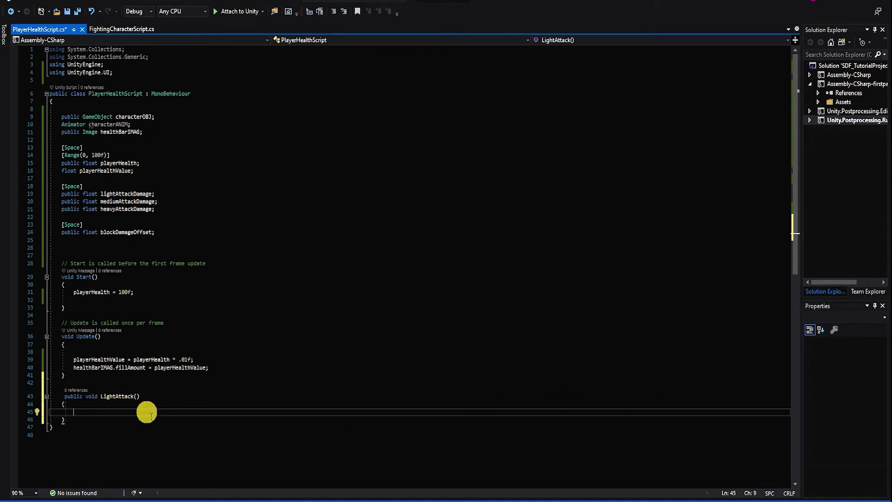
pyautogui.write('layerHealth -')
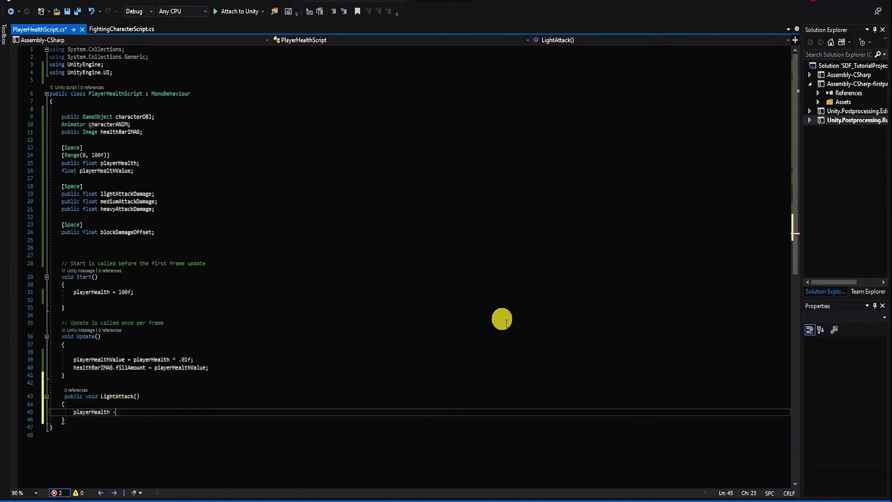
pyautogui.write('= light')
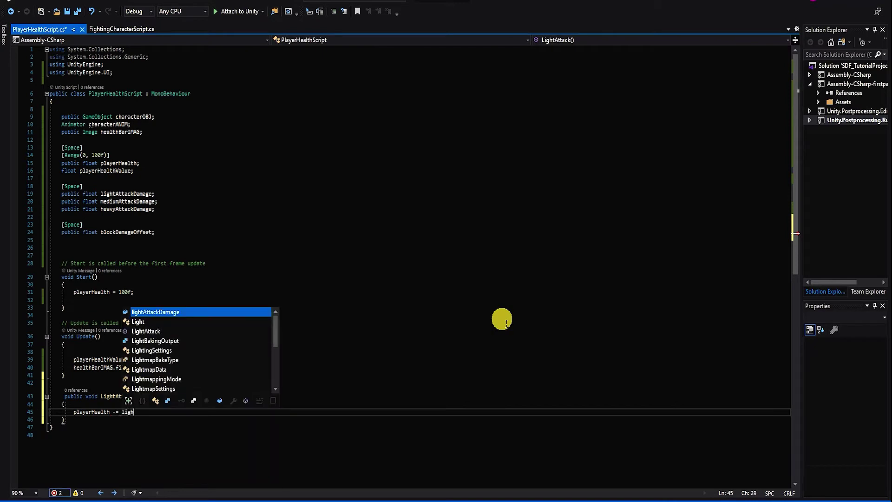
pyautogui.press('Tab')
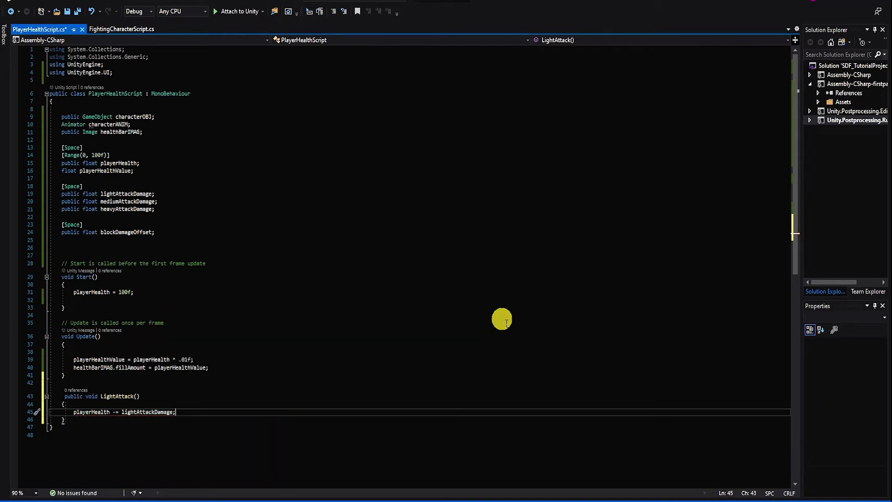
# In Start(), set characterANIM = characterOBJ.GetComponent<Animator>().
pyautogui.click(165, 291)
pyautogui.press('Return')
pyautogui.write('char')
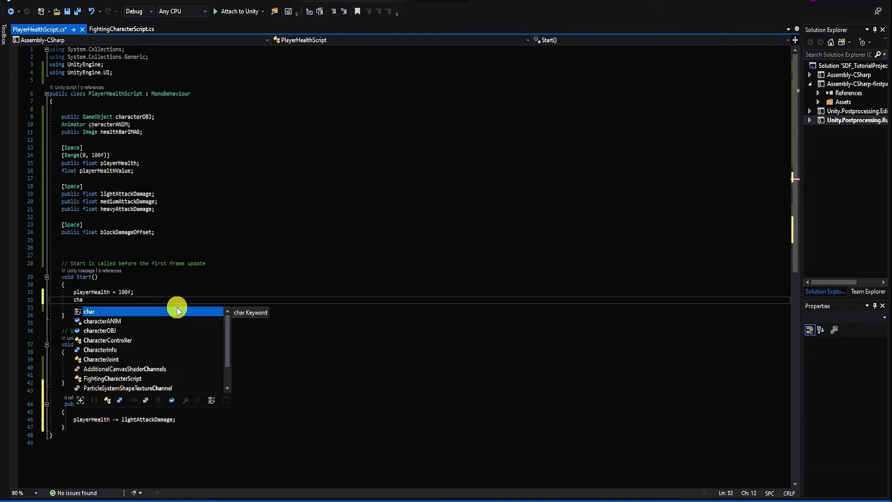
pyautogui.press('Tab')
pyautogui.write('=')
pyautogui.press('Escape')
pyautogui.write(' char')
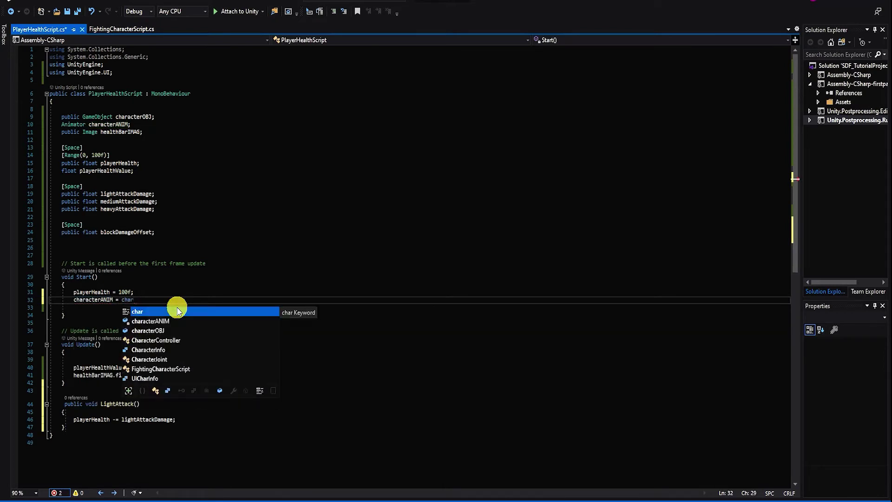
pyautogui.press('Tab')
pyautogui.write('.get')
pyautogui.press('Tab')
pyautogui.write('<an')
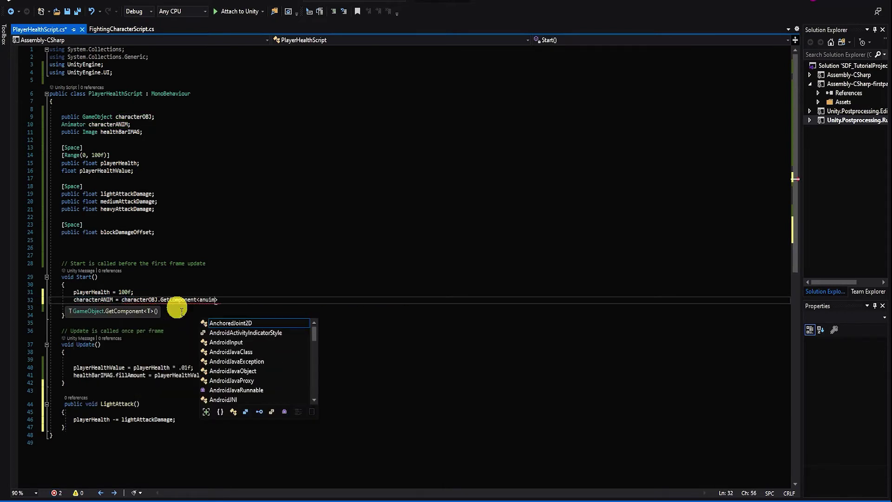
pyautogui.write('im')
pyautogui.press('Tab')
pyautogui.write('>()')
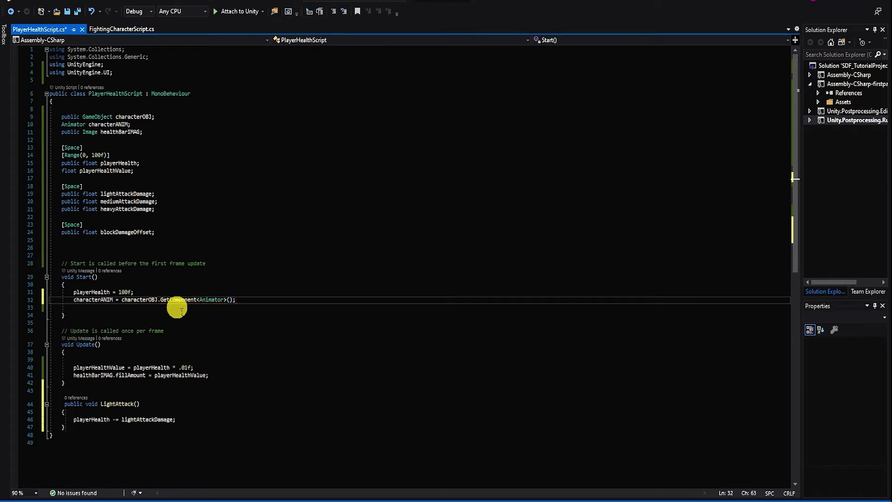
# Begin a characterANIM.SetTrigger call at the end of LightAttack().
pyautogui.click(206, 418)
pyautogui.press('Return')
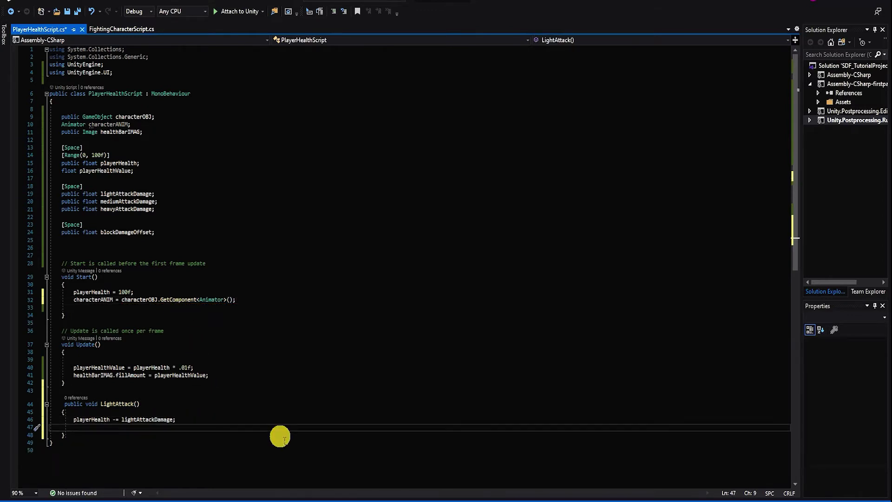
pyautogui.write('charact')
pyautogui.press('Tab')
pyautogui.write('.SetTr')
pyautogui.press('Tab')
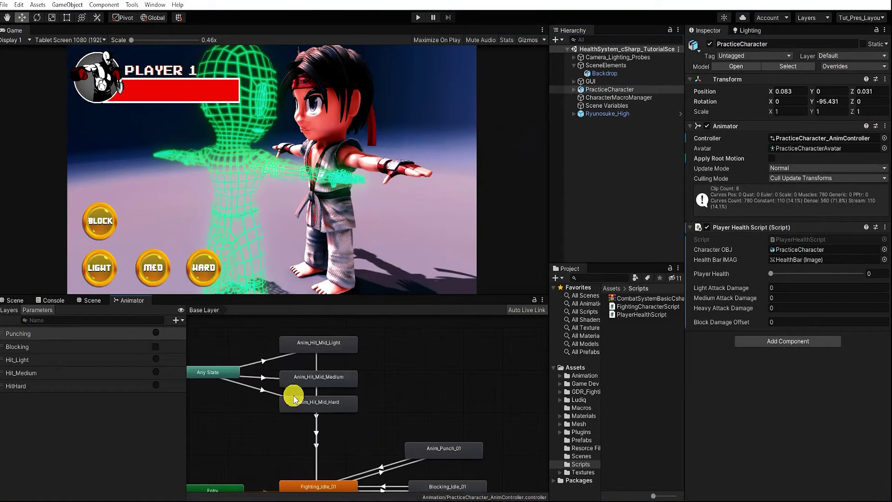
pyautogui.scroll(2, 293, 397)
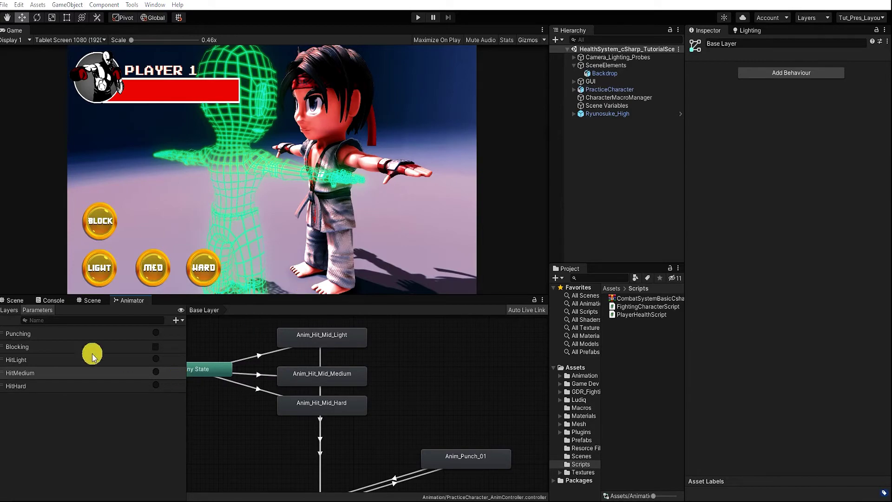
# Copy the HitLight trigger name from the Animator's Parameters list into SetTrigger("HitLight").
pyautogui.doubleClick(30, 359)
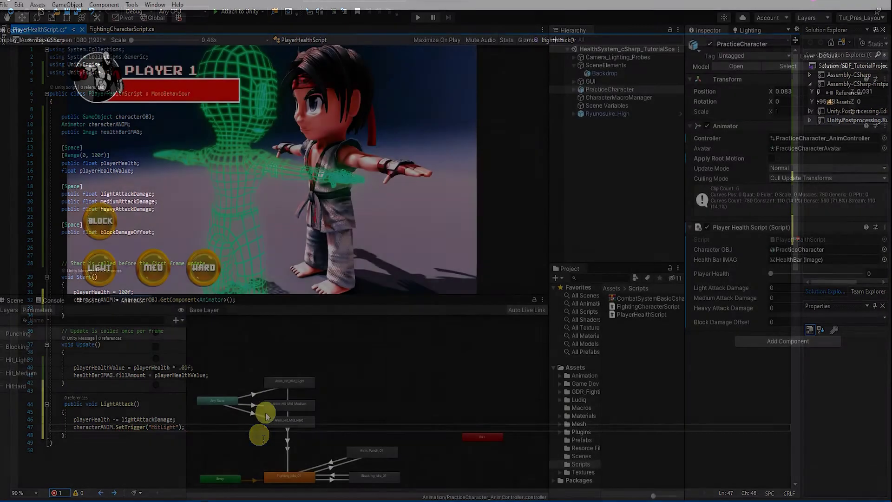
pyautogui.scroll(2, 290, 396)
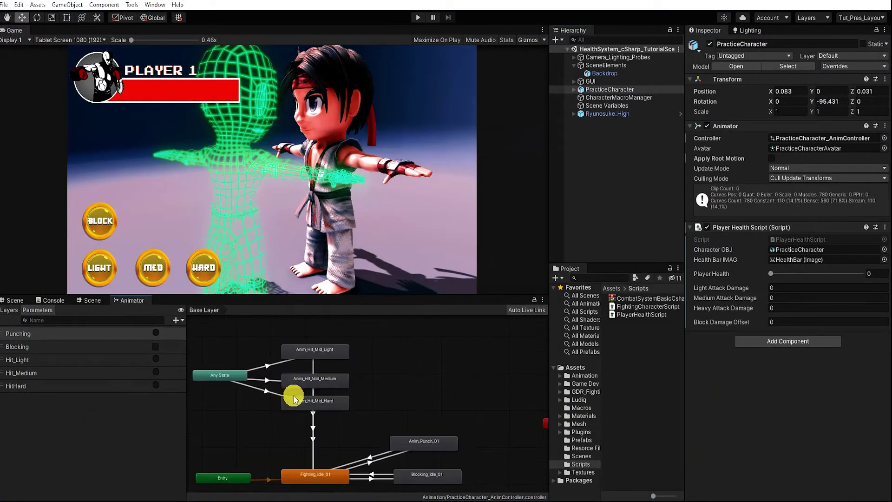
pyautogui.scroll(2, 294, 398)
pyautogui.scroll(2, 293, 397)
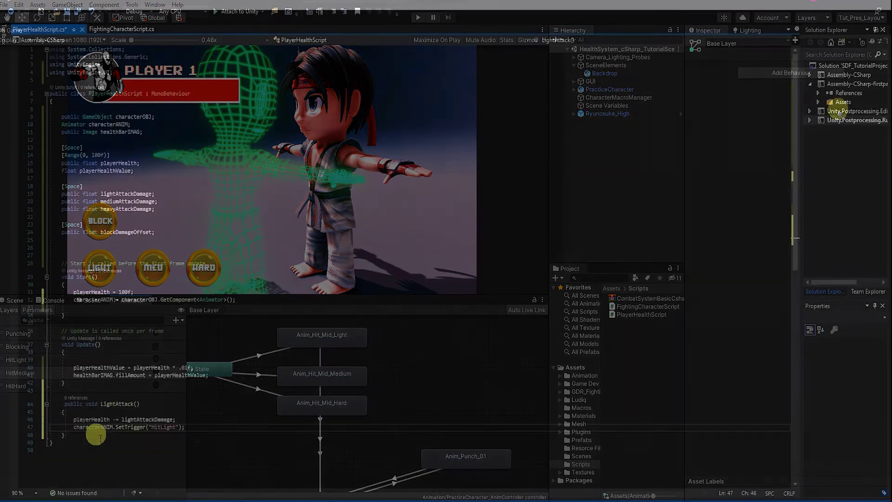
# Paste two copies of the LightAttack method below the original.
pyautogui.moveTo(100, 428); pyautogui.dragTo(21, 408)
pyautogui.hotkey('ctrl', 'c')
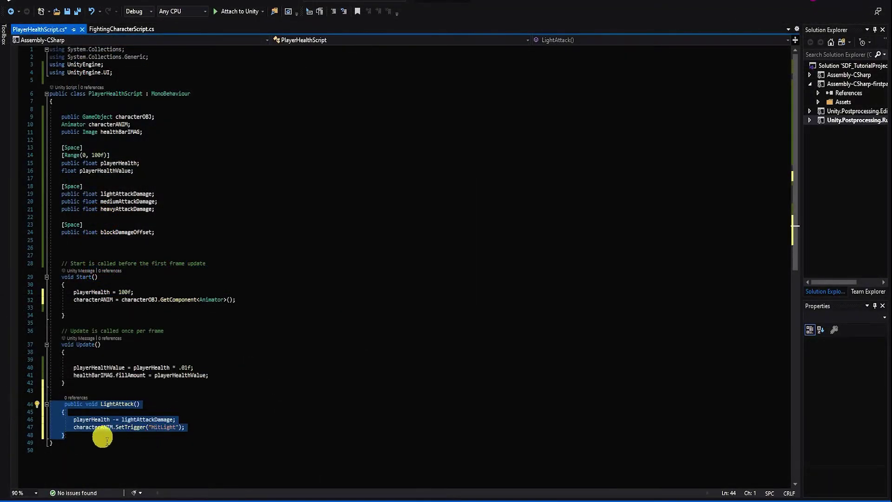
pyautogui.click(102, 434)
pyautogui.press('Return')
pyautogui.hotkey('ctrl', 'v')
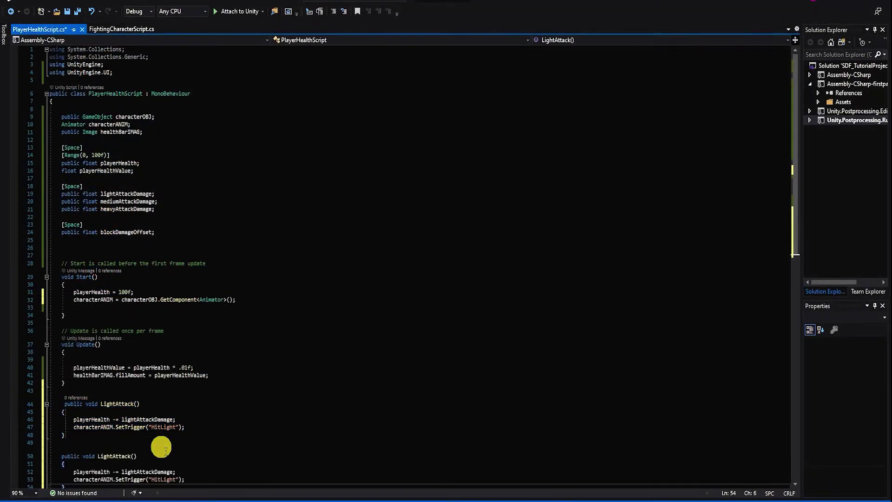
pyautogui.scroll(-2, 160, 448)
pyautogui.press('Return')
pyautogui.hotkey('ctrl', 'v')
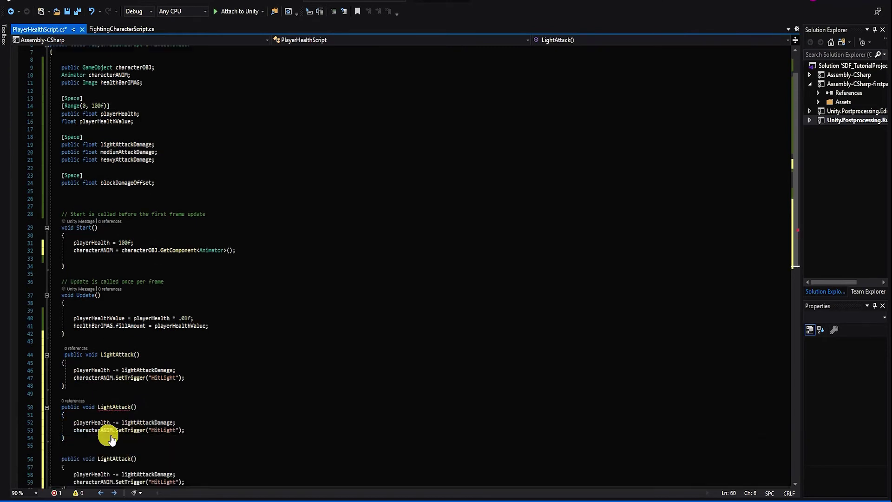
# Rename the copies MediumAttack and HeavyAttack with their own damage values and the HitMedium trigger.
pyautogui.moveTo(98, 385); pyautogui.dragTo(115, 384)
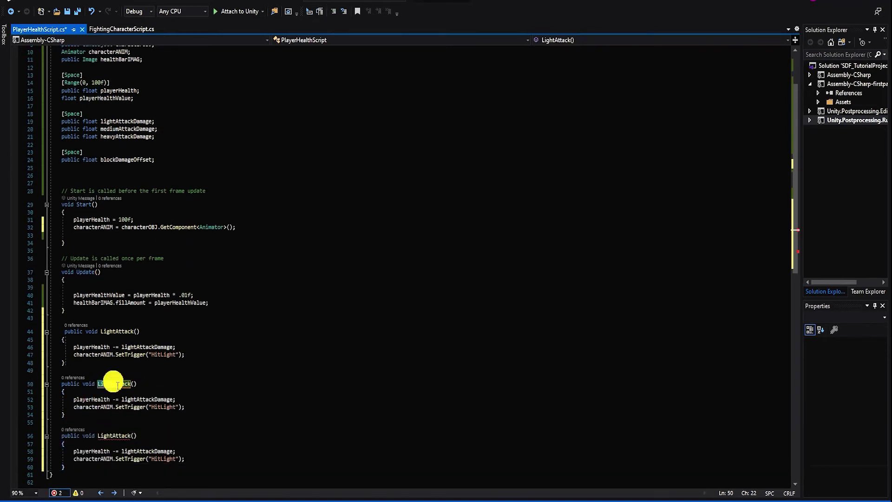
pyautogui.write('H')
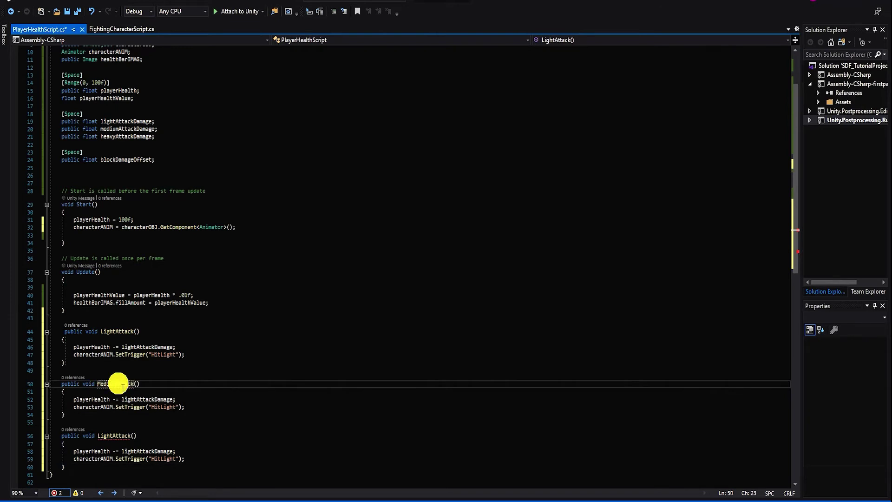
pyautogui.moveTo(98, 436); pyautogui.dragTo(112, 437)
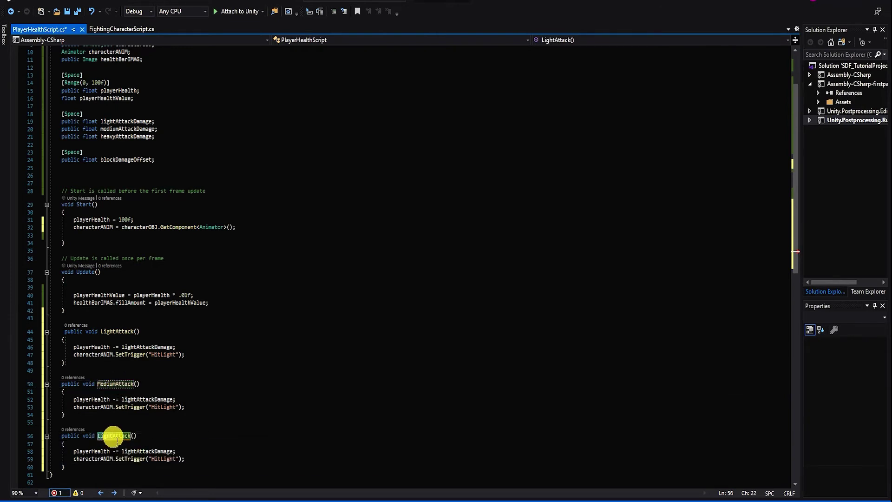
pyautogui.write('Heavy')
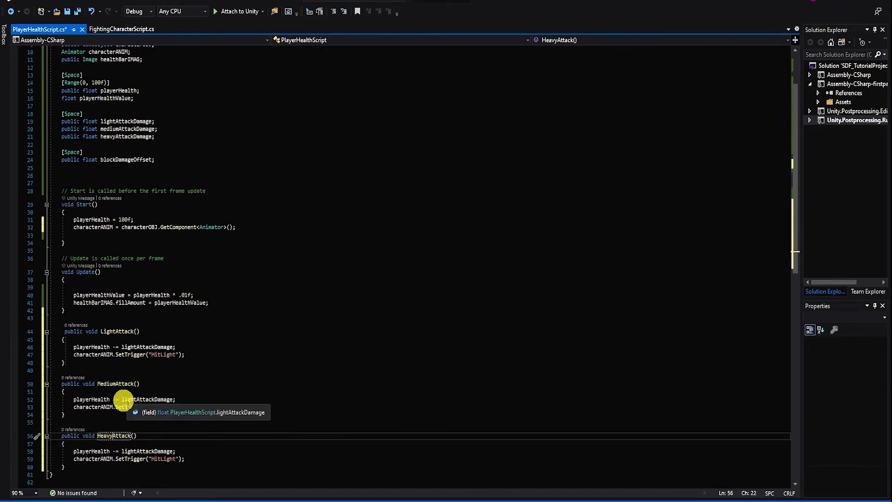
pyautogui.click(135, 400)
pyautogui.click(178, 401)
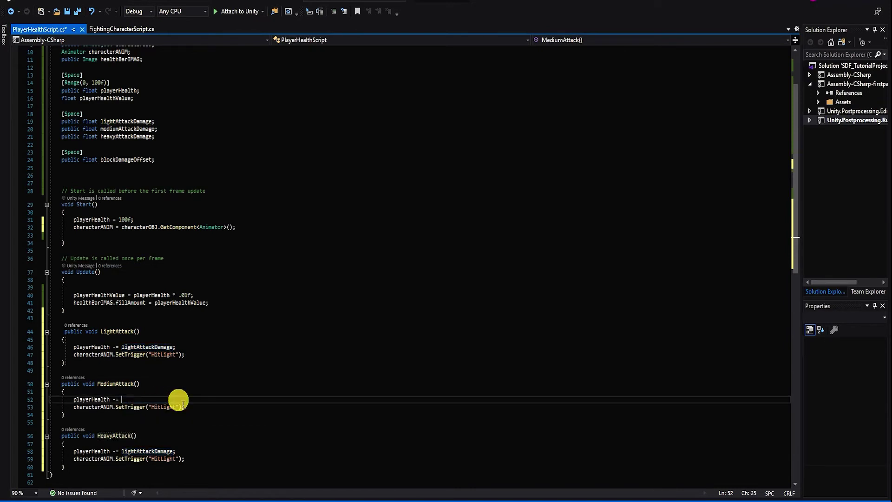
pyautogui.write('medium')
pyautogui.press('Tab')
pyautogui.write(';')
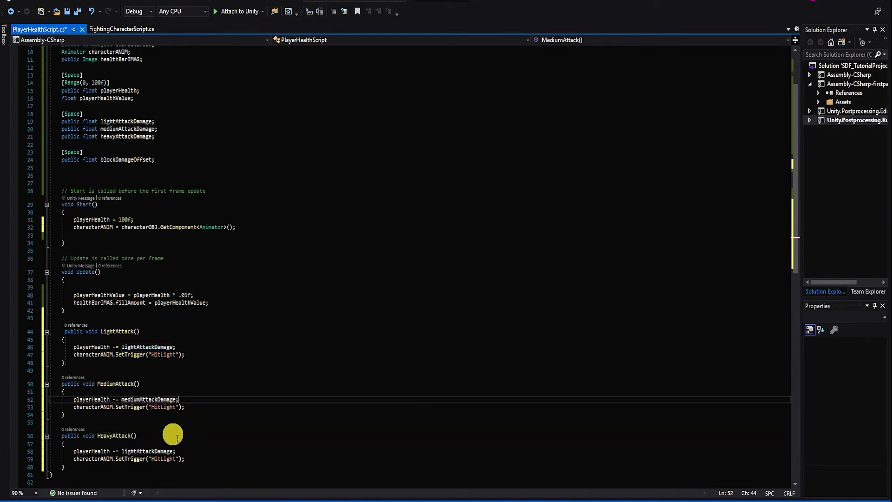
pyautogui.moveTo(121, 451); pyautogui.dragTo(176, 451)
pyautogui.press('BackSpace')
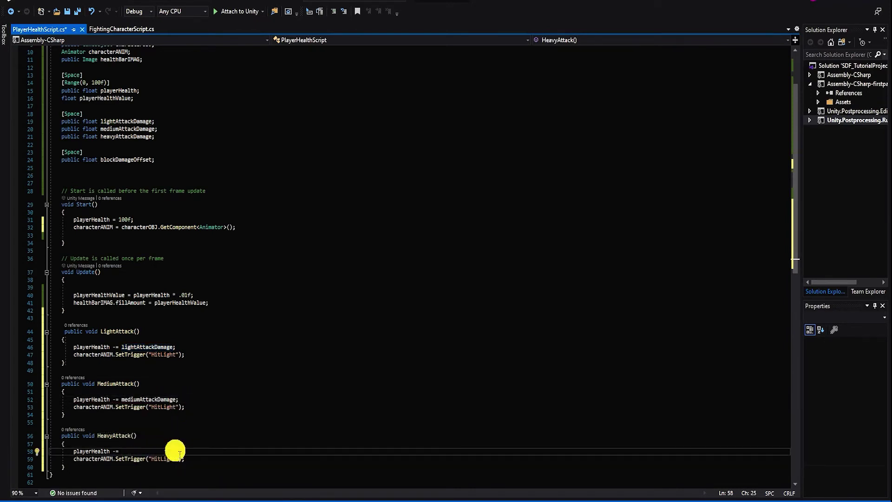
pyautogui.write('heav')
pyautogui.press('Tab')
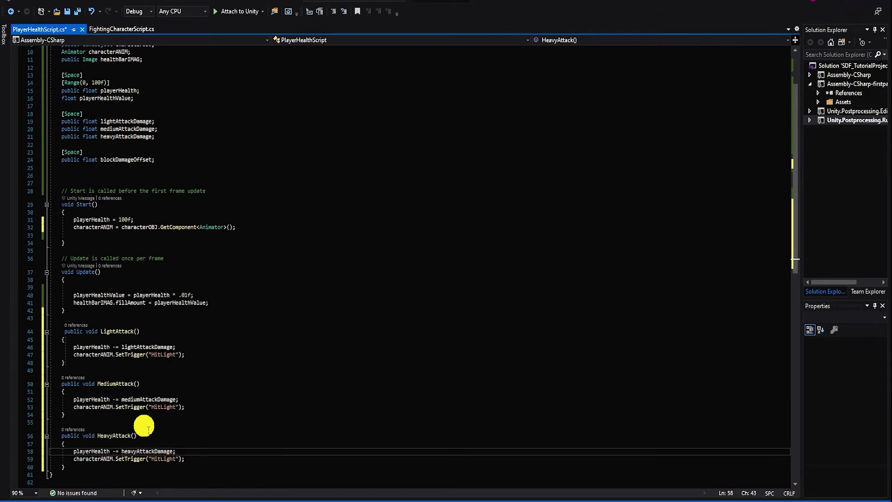
pyautogui.moveTo(163, 407)
pyautogui.moveTo(151, 409); pyautogui.dragTo(172, 410)
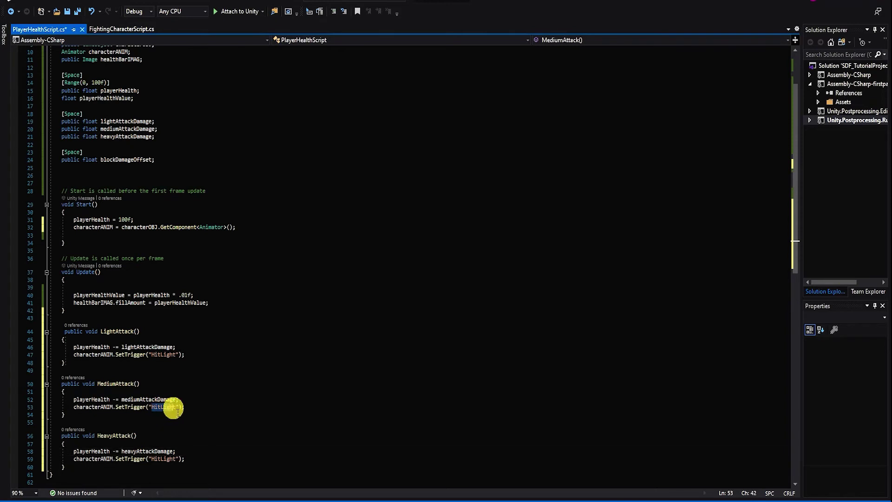
pyautogui.write('Medium')
pyautogui.click(162, 459)
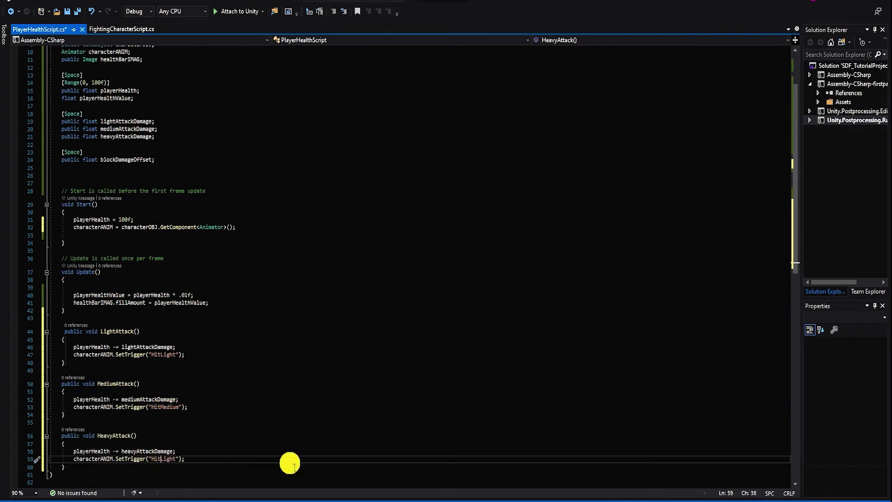
pyautogui.write('Hard')
# Check how FightingCharacterScript declares isBlocking, then return to PlayerHealthScript.
pyautogui.hotkey('ctrl', 'Tab')
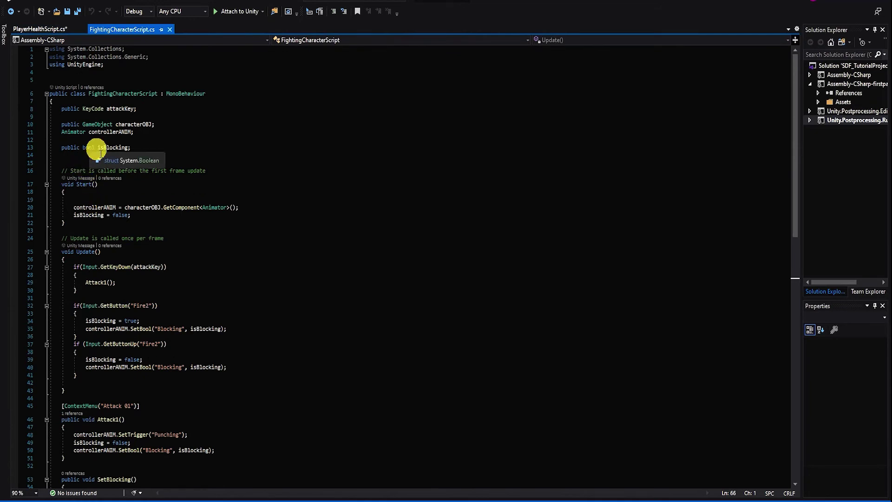
pyautogui.click(107, 149)
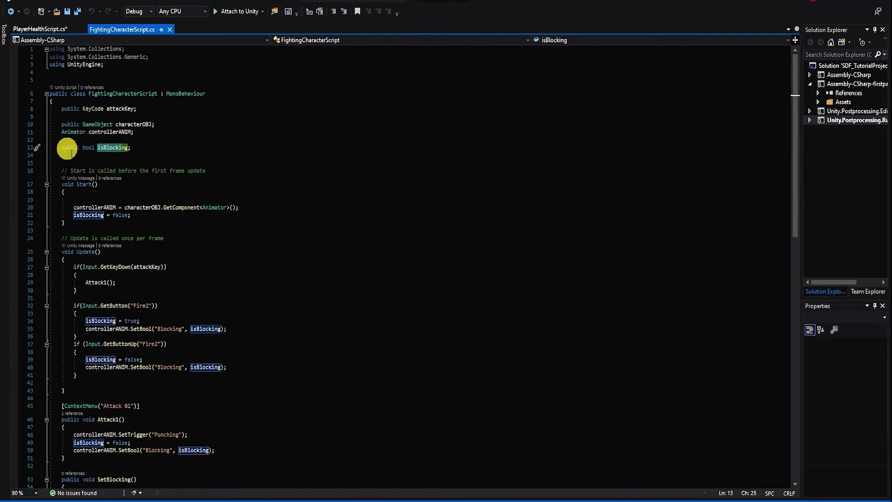
pyautogui.scroll(-1, 128, 199)
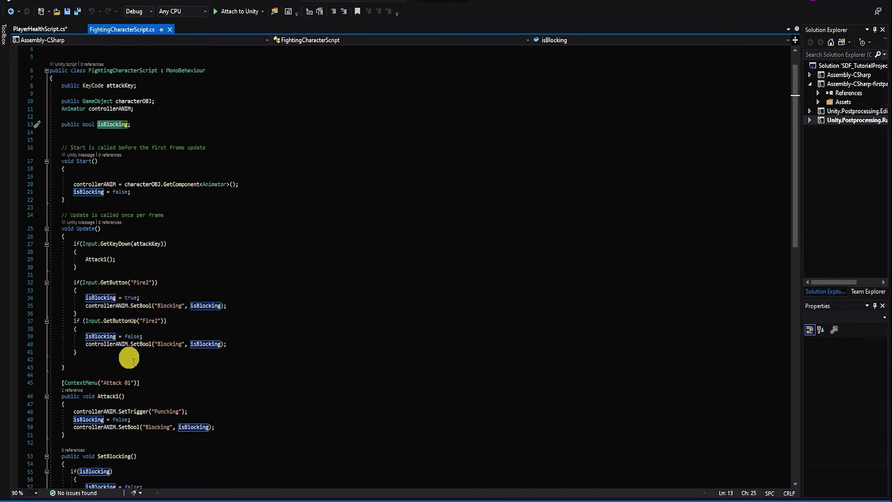
pyautogui.scroll(-1, 128, 335)
pyautogui.scroll(-1, 110, 388)
pyautogui.scroll(-1, 109, 408)
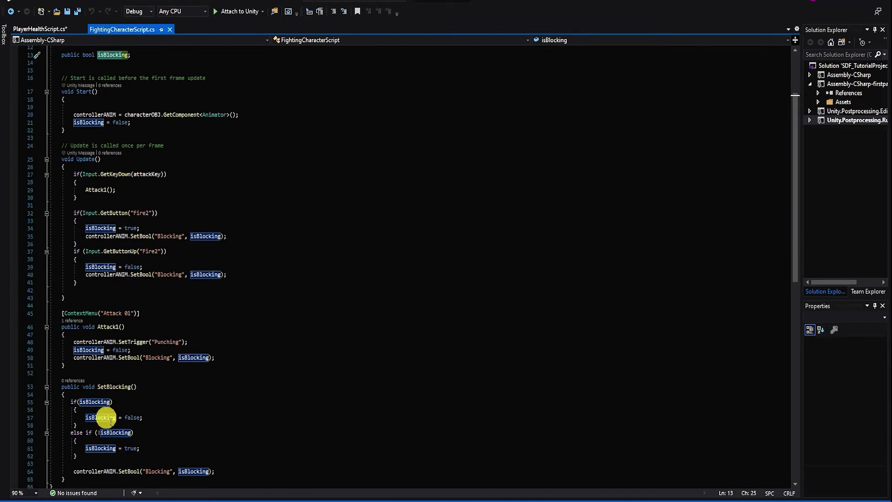
pyautogui.hotkey('ctrl', 'Tab')
# Write a public bool isBlocking line below blockDamageOffset and cut it for relocation.
pyautogui.click(149, 168)
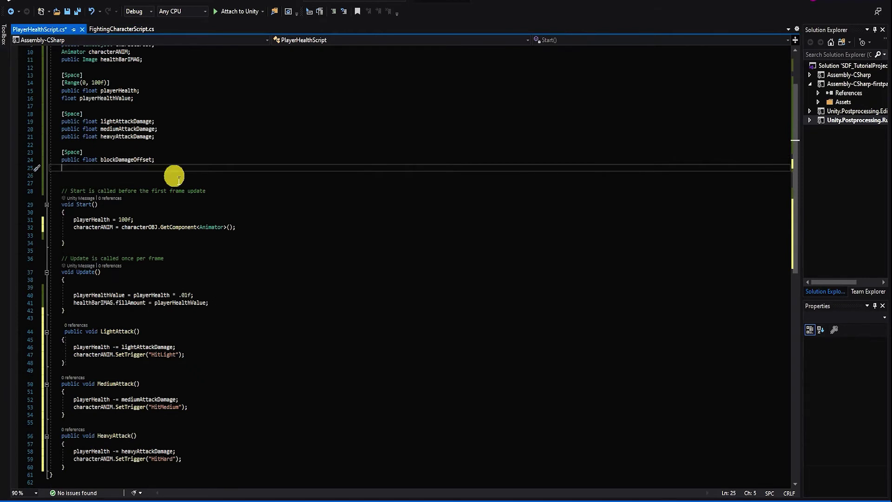
pyautogui.press('Return')
pyautogui.write('public bool isBlocking;')
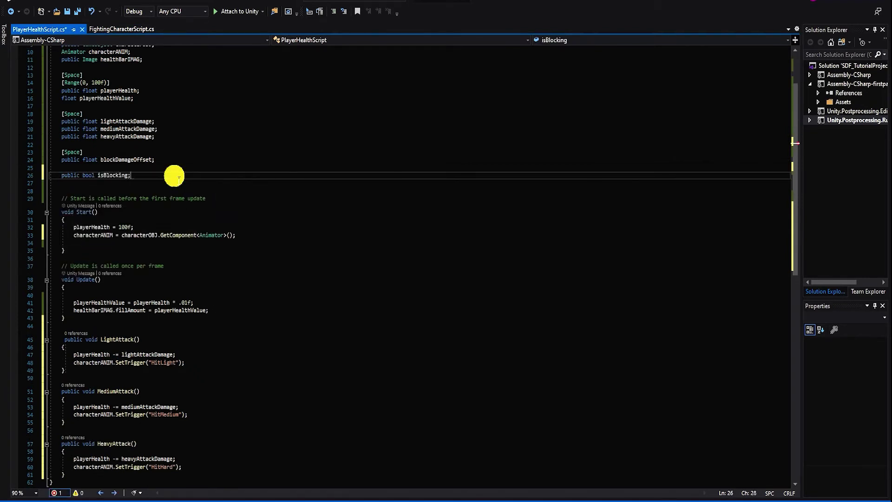
pyautogui.moveTo(131, 175); pyautogui.dragTo(60, 176)
pyautogui.hotkey('ctrl', 'x')
pyautogui.scroll(3, 60, 139)
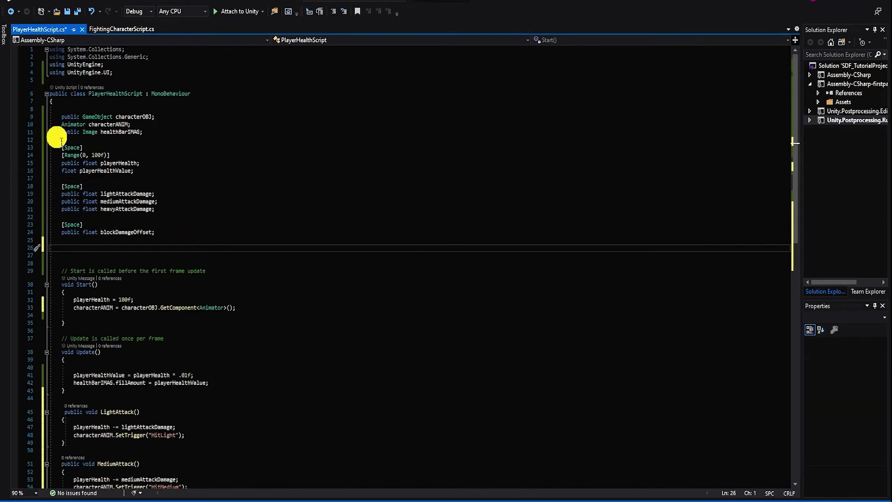
pyautogui.click(57, 140)
# Paste the public bool isBlocking declaration below the health bar image field.
pyautogui.hotkey('ctrl', 'v')
pyautogui.press('Home')
pyautogui.press('Return')
pyautogui.press('Return')
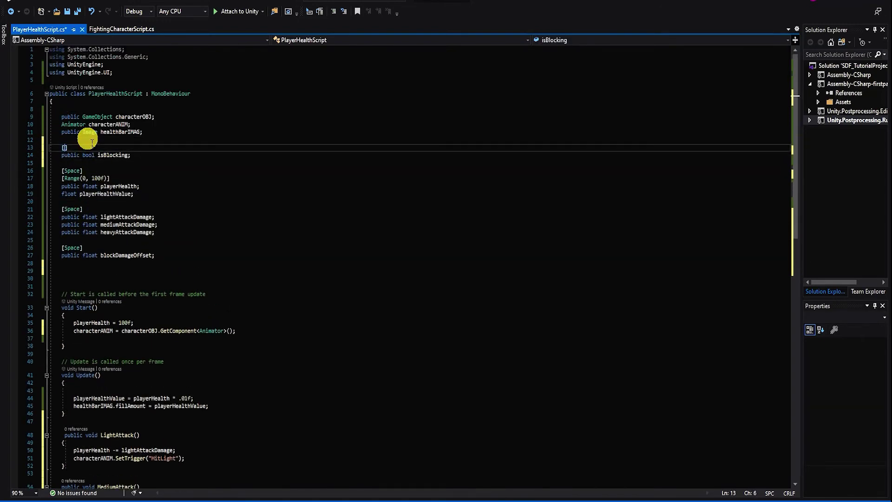
pyautogui.press('Up')
pyautogui.write('[Space')
pyautogui.scroll(-5, 70, 335)
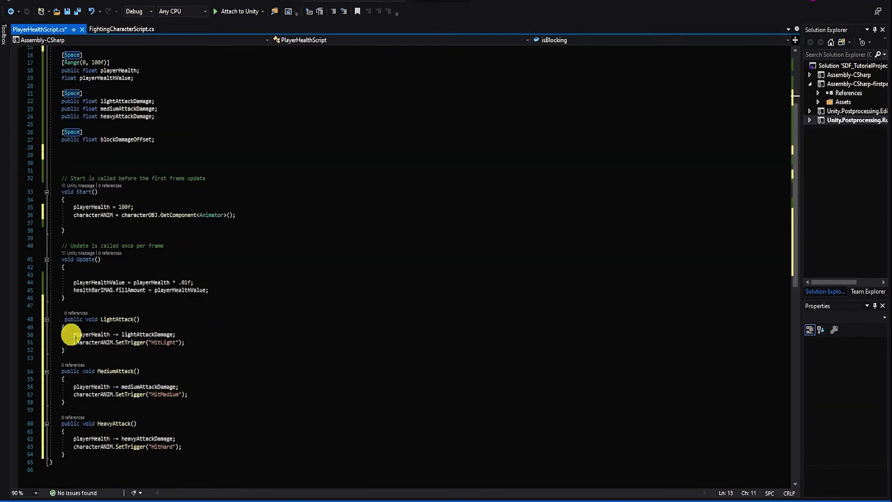
# In LightAttack, subtract lightAttackDamage divided by blockDamageOffset when isBlocking is true.
pyautogui.click(69, 335)
pyautogui.press('Return')
pyautogui.press('Up')
pyautogui.write('i')
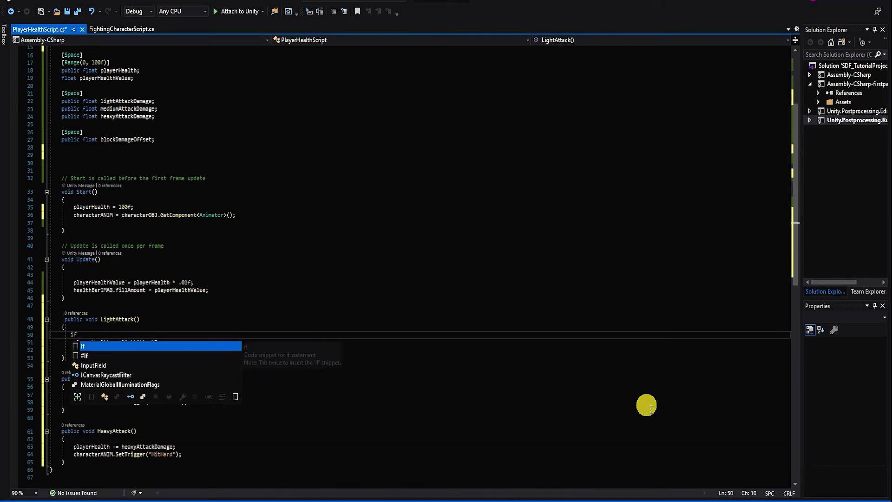
pyautogui.write('f(isbk)')
pyautogui.press('Return')
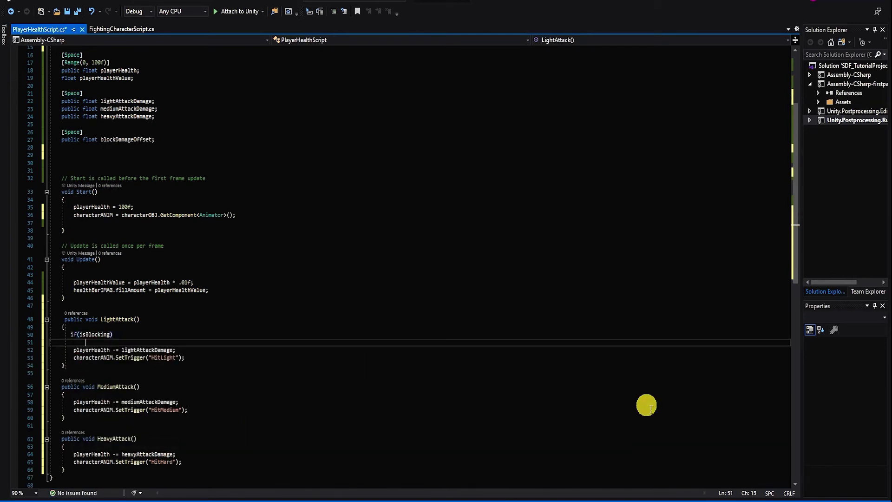
pyautogui.write('{}')
pyautogui.press('Return')
pyautogui.write('player')
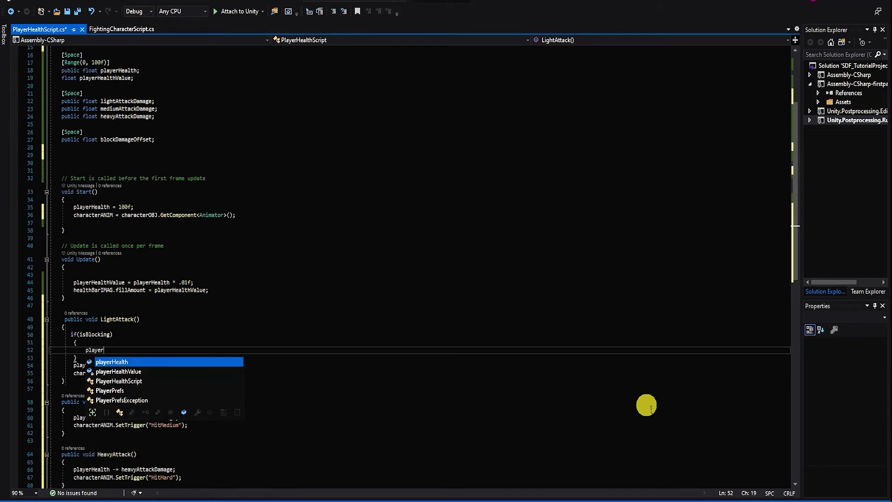
pyautogui.write('Health = pl')
pyautogui.press('Tab')
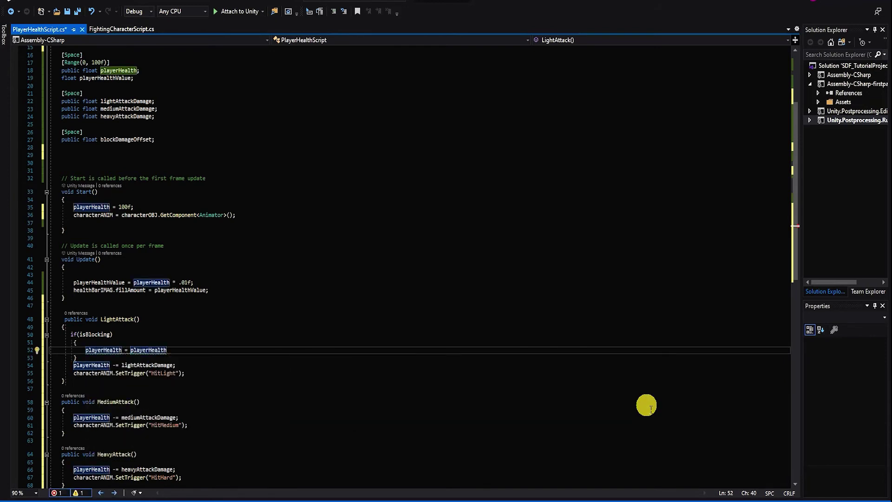
pyautogui.write('(')
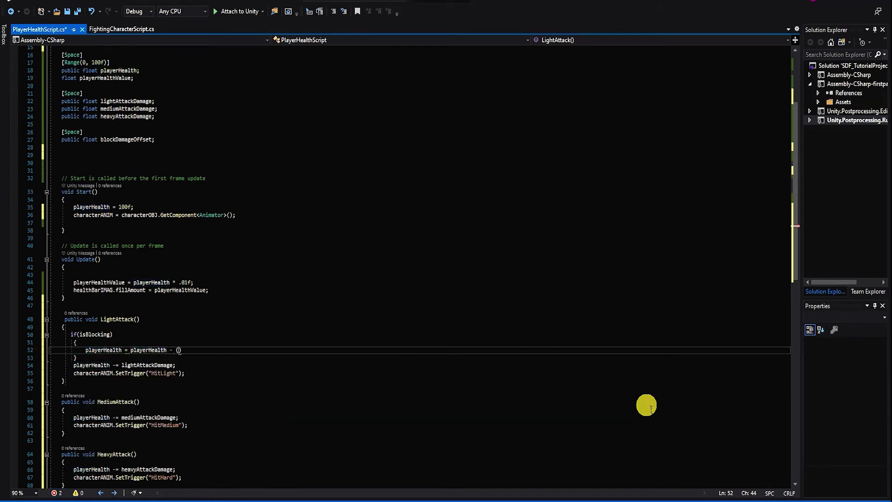
pyautogui.write('light')
pyautogui.press('Tab')
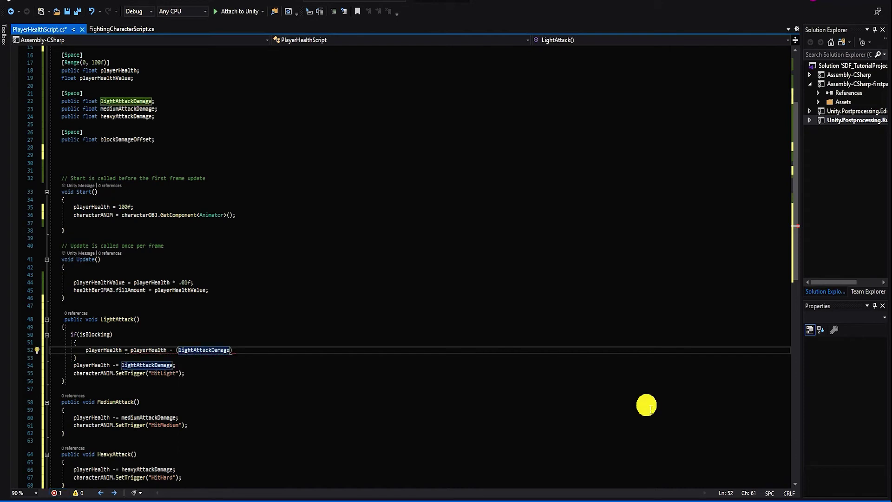
pyautogui.write('/')
pyautogui.write(')')
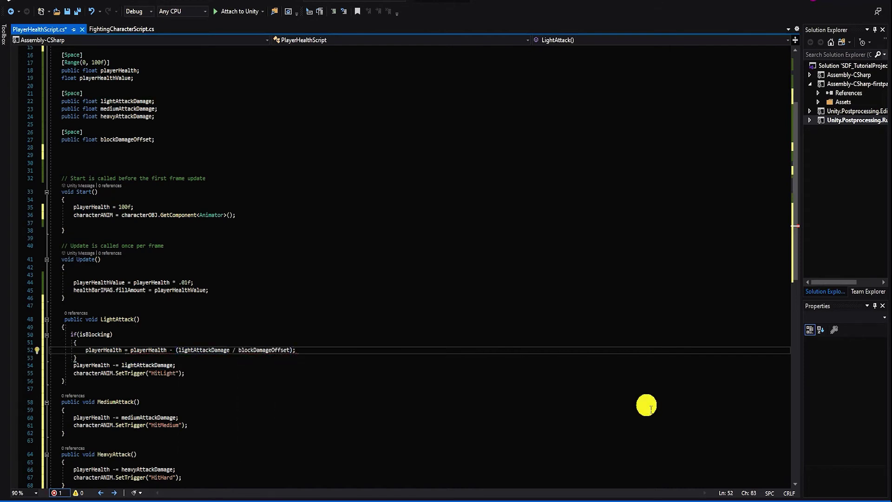
pyautogui.click(74, 364)
pyautogui.write('e ')
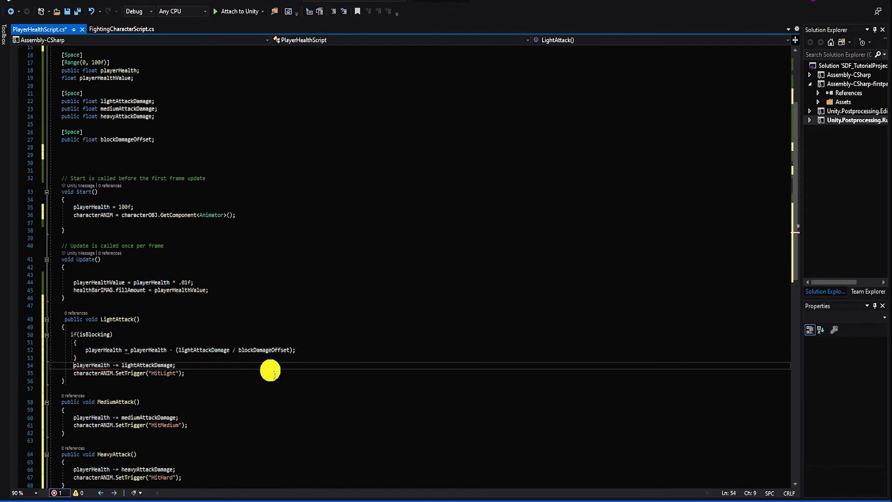
pyautogui.write('else')
pyautogui.click(237, 373)
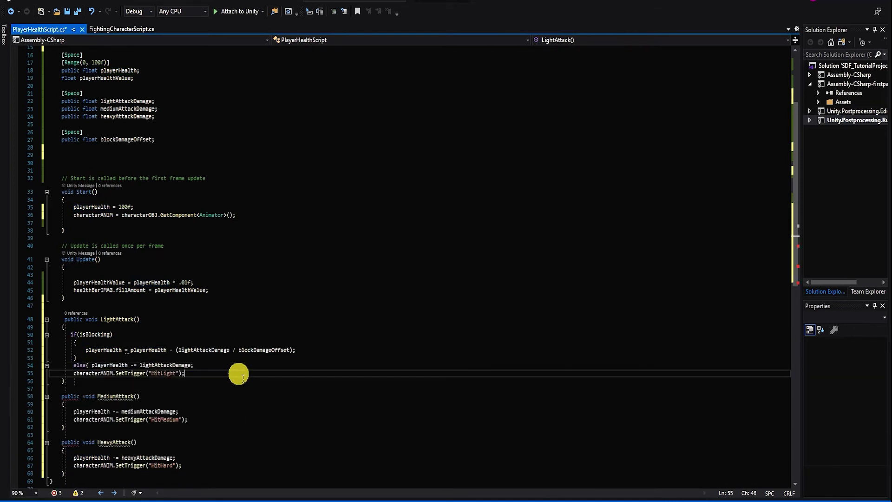
pyautogui.press('Return')
pyautogui.write('}')
pyautogui.scroll(-2, 201, 397)
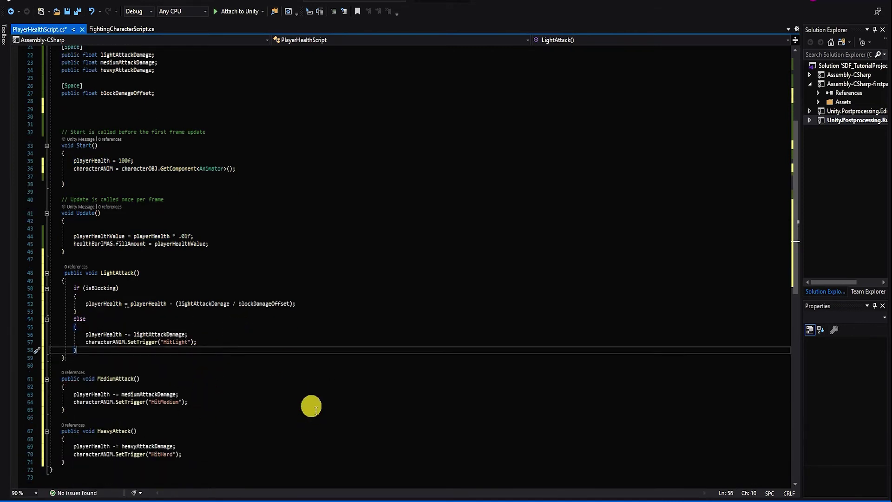
# Give MediumAttack an isBlocking branch subtracting mediumAttackDamage / blockDamageOffset, plus an else block.
pyautogui.click(248, 389)
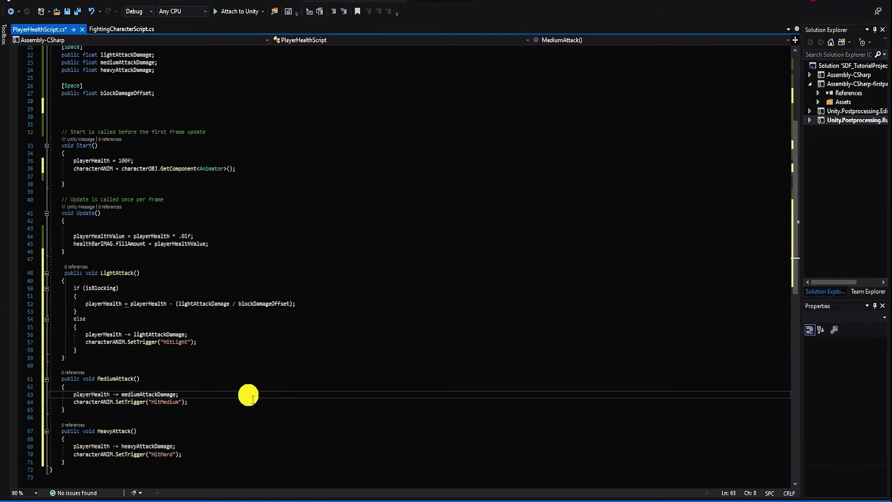
pyautogui.press('Return')
pyautogui.write('if(is')
pyautogui.press('Tab')
pyautogui.write(')')
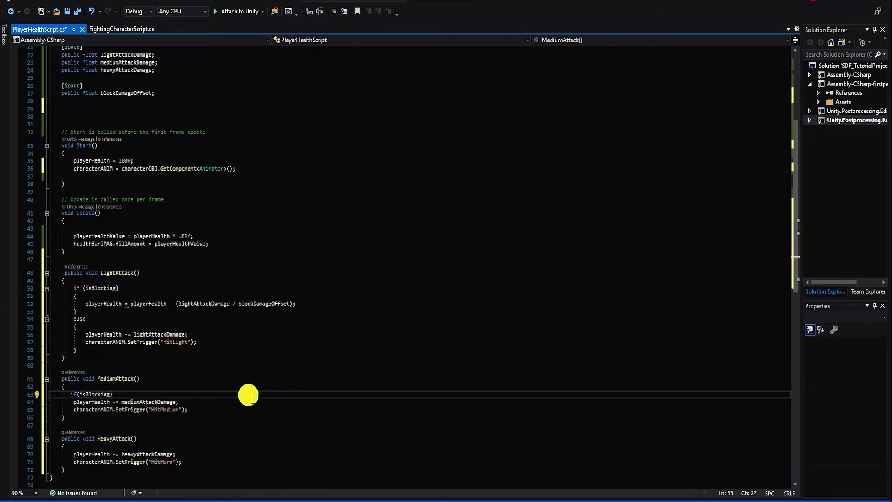
pyautogui.press('Return')
pyautogui.write('playerHealth = ')
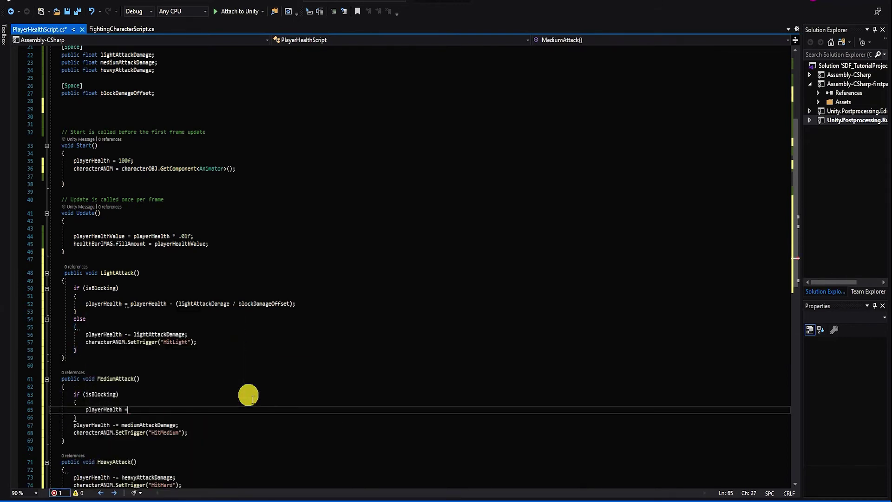
pyautogui.write('playerHealth - (med')
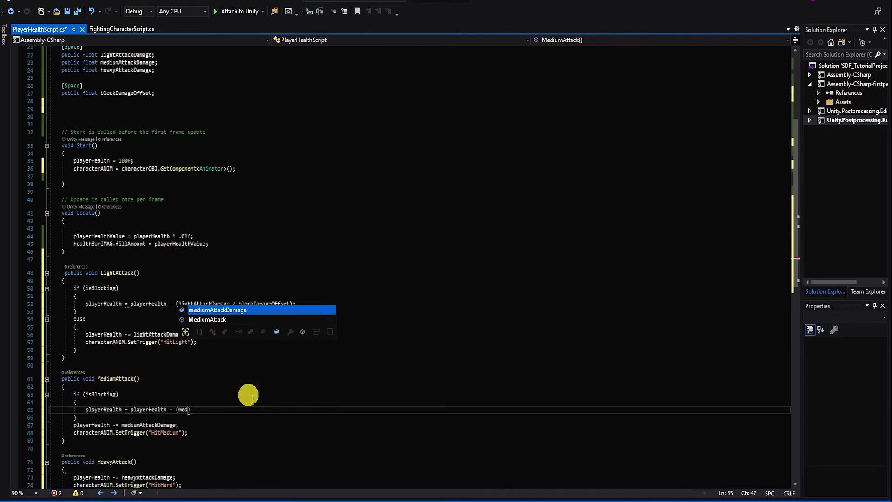
pyautogui.press('Tab')
pyautogui.write('bl')
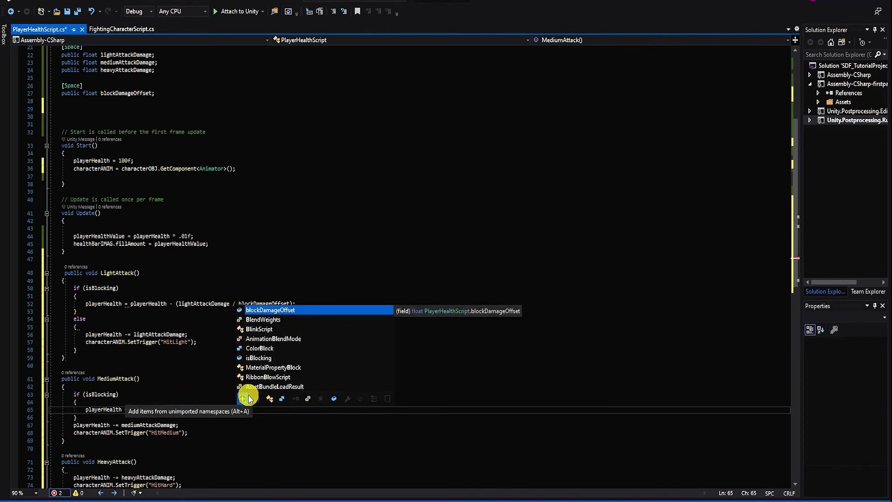
pyautogui.press('Tab')
pyautogui.write(';')
pyautogui.press('Down')
pyautogui.press('Return')
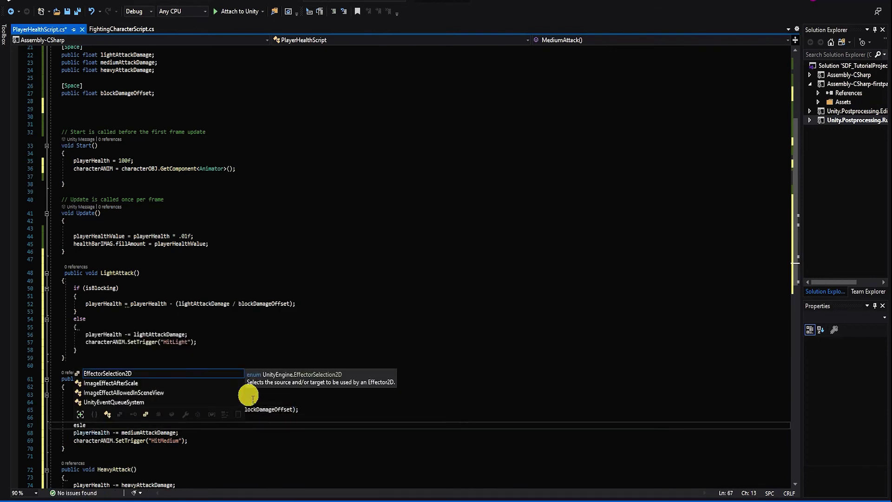
pyautogui.write('else')
pyautogui.press('Tab')
pyautogui.press('Return')
pyautogui.write('{')
pyautogui.press('Return')
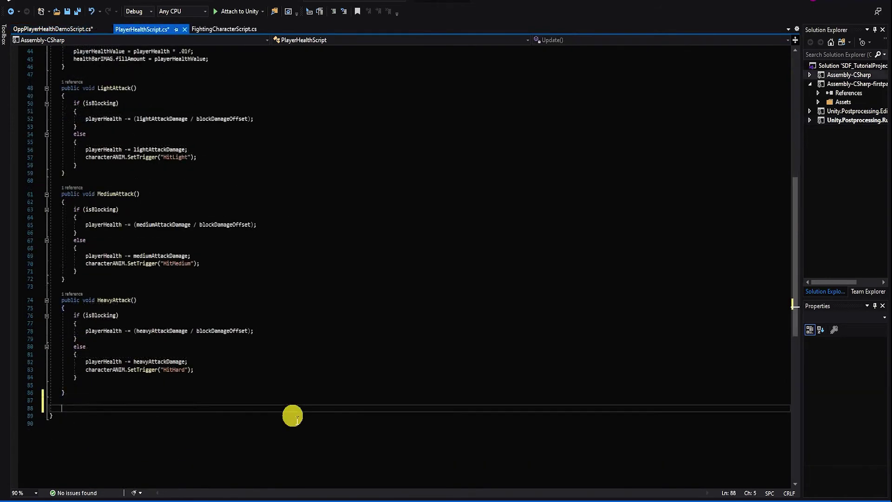
pyautogui.write('public void SetBlocking')
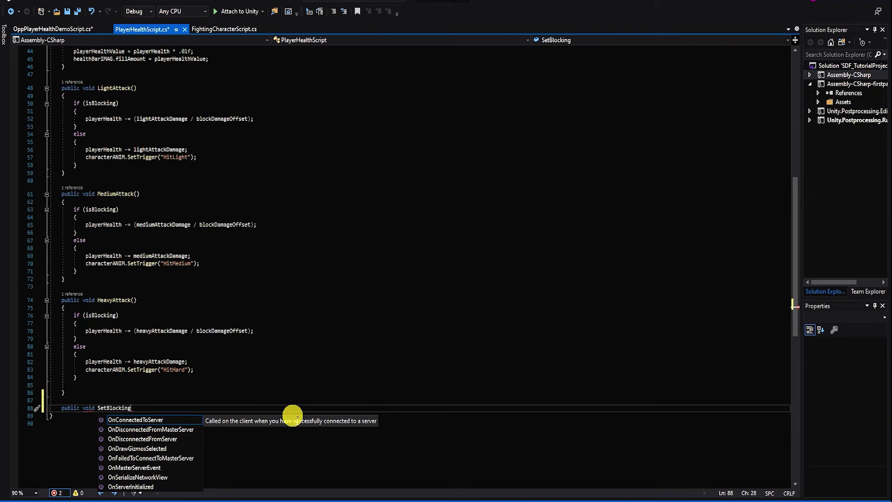
pyautogui.write('()')
# Write SetBlocking(): if isBlocking, set isBlocking = false; then start else if (!isBlocking).
pyautogui.press('Return')
pyautogui.write('{')
pyautogui.press('Return')
pyautogui.write('if(isbl')
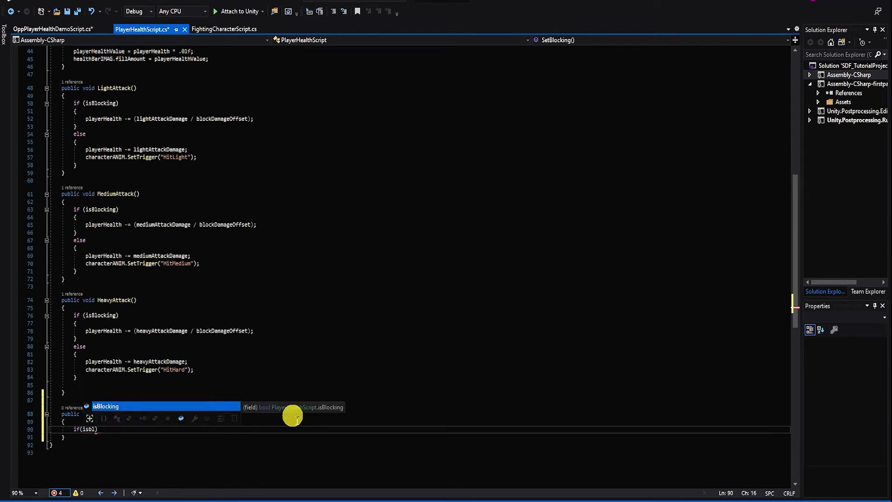
pyautogui.press('Tab')
pyautogui.press('Return')
pyautogui.write('{')
pyautogui.press('Return')
pyautogui.write('isbl')
pyautogui.press('Tab')
pyautogui.write('= ')
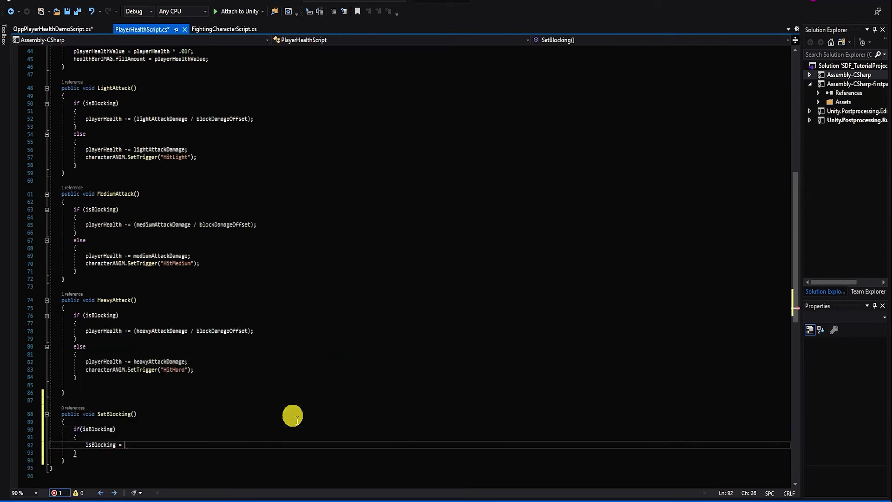
pyautogui.write('false;')
pyautogui.press('Down')
pyautogui.press('Return')
pyautogui.write('else ')
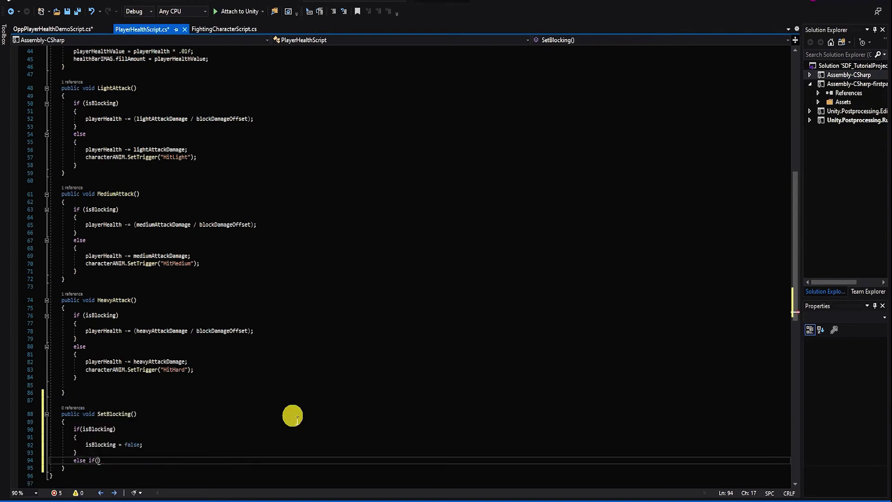
pyautogui.write('if(isbl')
pyautogui.press('Tab')
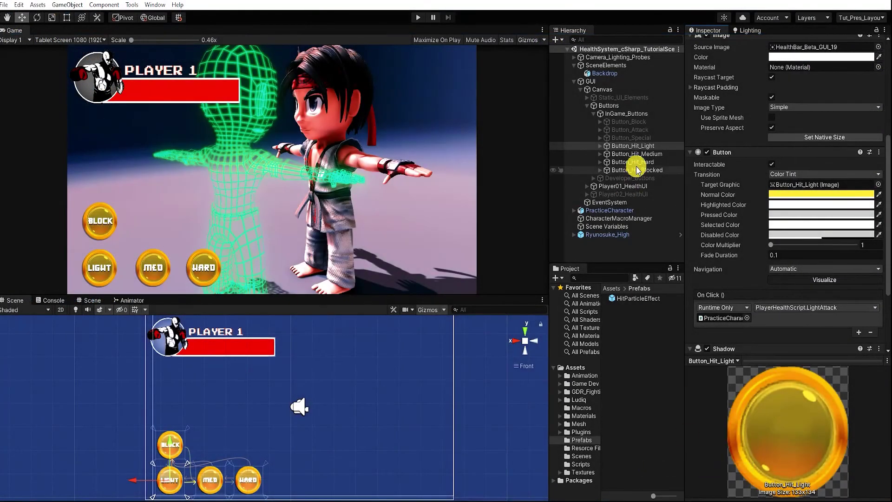
# Make the MED button's On Click call PlayerHealthScript.MediumAttack.
pyautogui.click(635, 153)
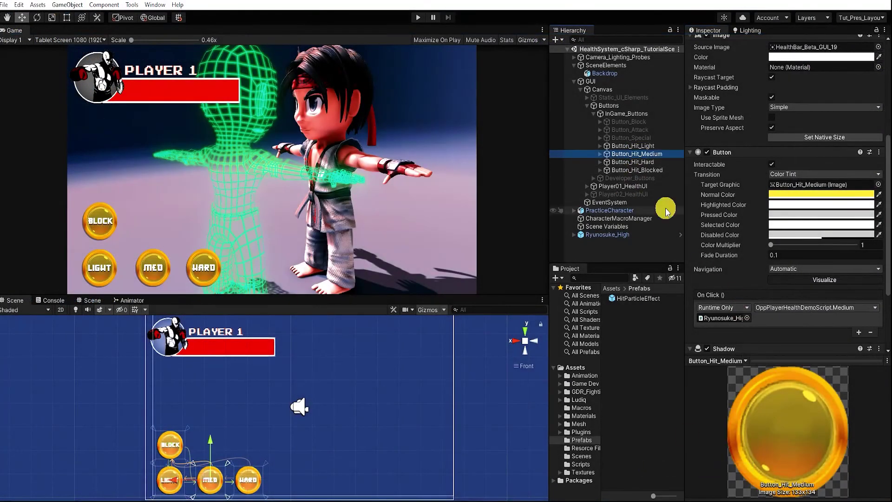
pyautogui.click(822, 305)
pyautogui.click(690, 475)
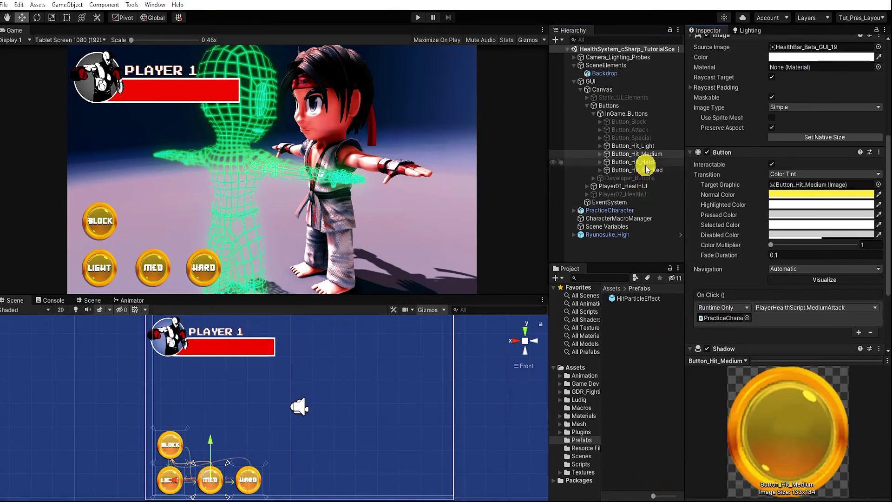
# Set the HARD button's On Click to PracticeCharacter's PlayerHealthScript.HeavyAttack.
pyautogui.click(642, 162)
pyautogui.moveTo(606, 209)
pyautogui.mouseDown()
pyautogui.moveTo(663, 253)
pyautogui.moveTo(719, 319)
pyautogui.mouseUp()
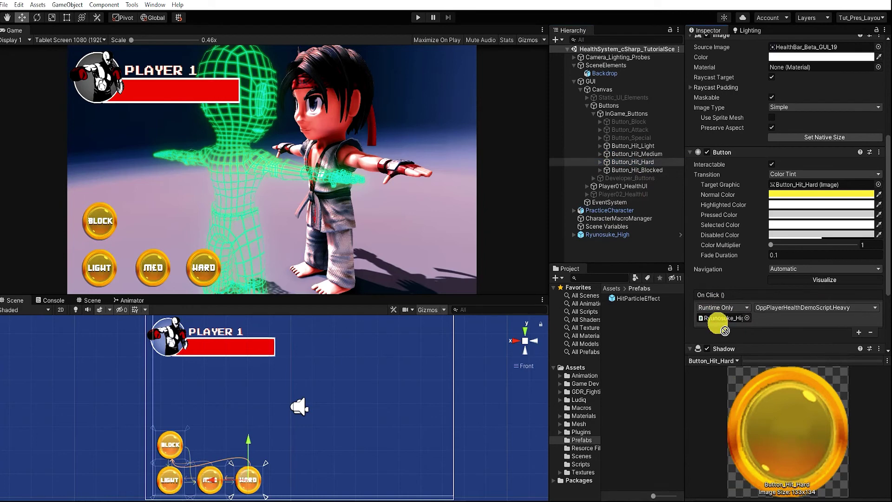
pyautogui.click(780, 307)
pyautogui.click(708, 453)
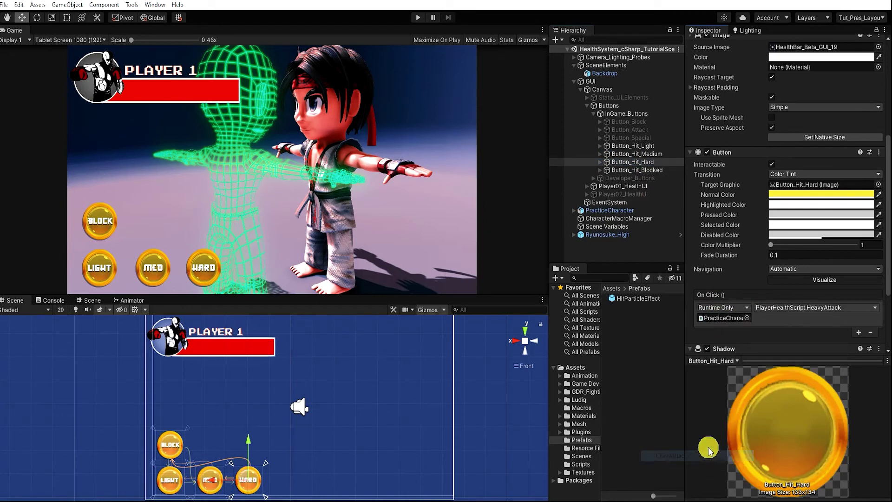
# Add a BLOCK button click event calling PracticeCharacter's PlayerHealthScript.SetBlocking.
pyautogui.click(634, 171)
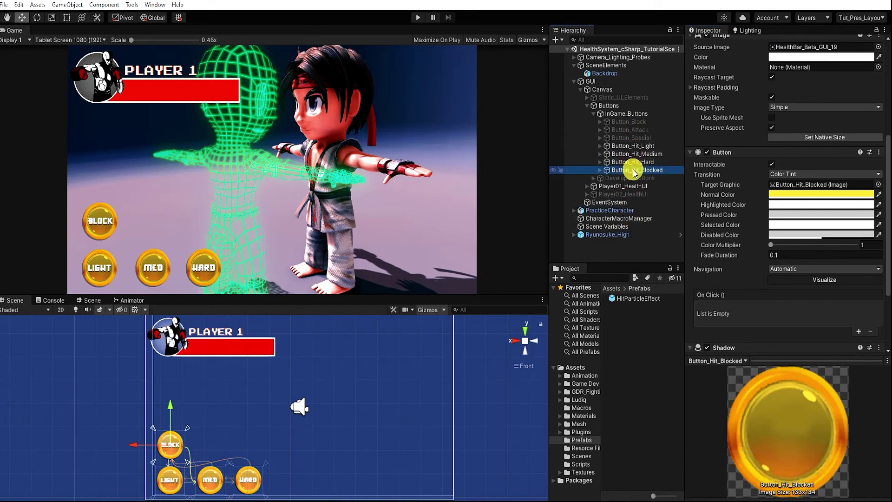
pyautogui.click(860, 333)
pyautogui.moveTo(606, 210); pyautogui.dragTo(729, 323)
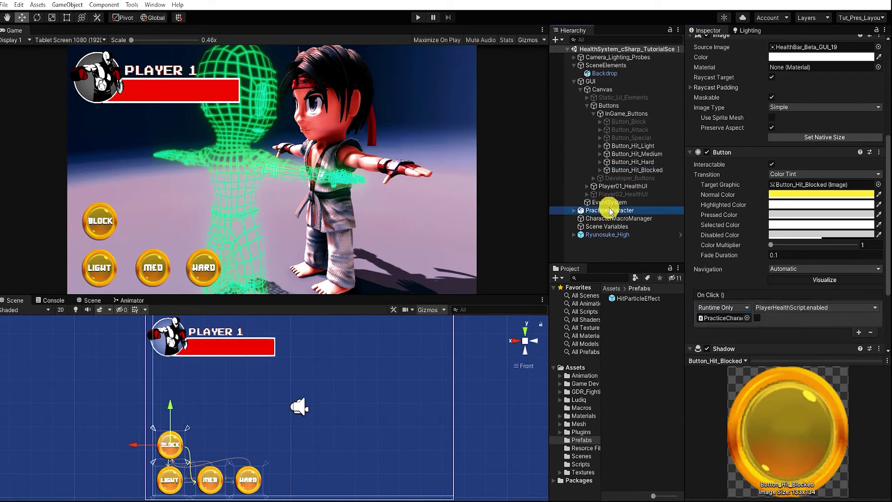
pyautogui.click(777, 309)
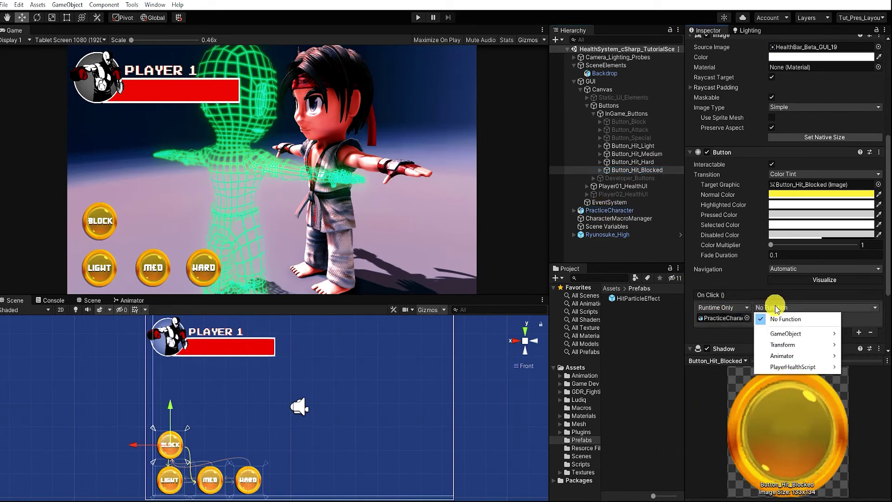
pyautogui.moveTo(793, 366)
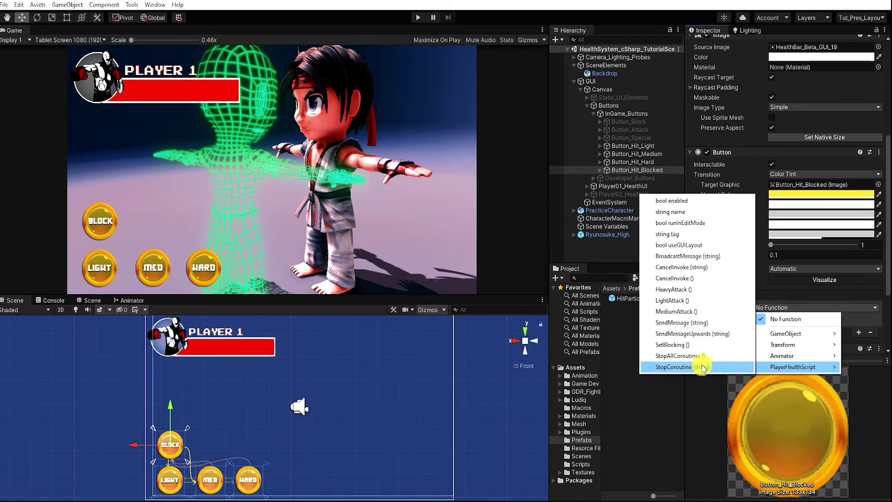
pyautogui.click(697, 344)
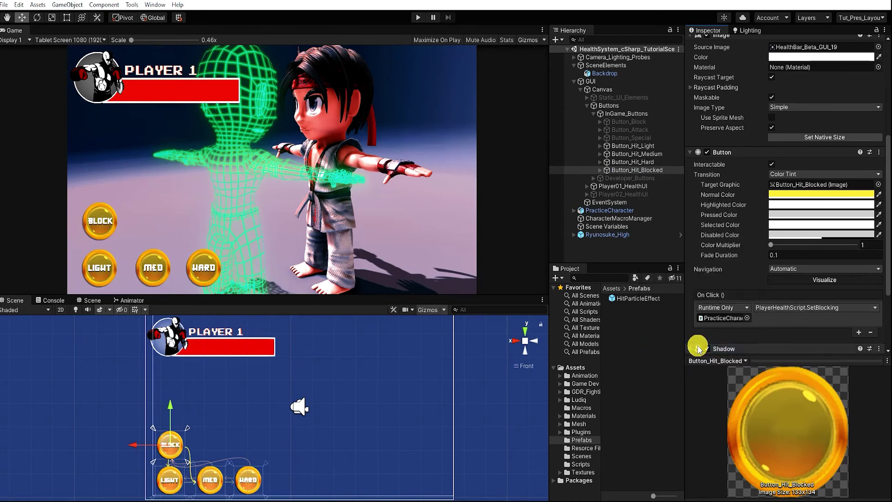
pyautogui.doubleClick(721, 318)
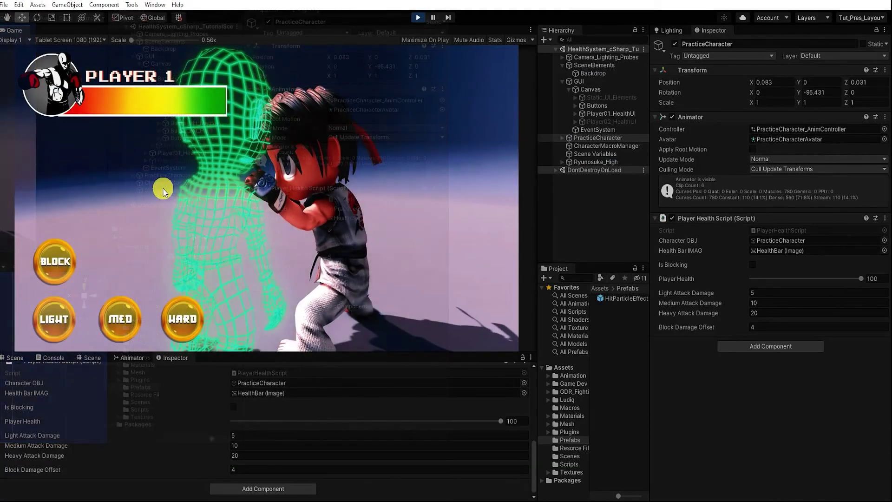
# Hit Player 1 with LIGHT, MED and HARD, then turn blocking on and hit HARD again.
pyautogui.click(54, 313)
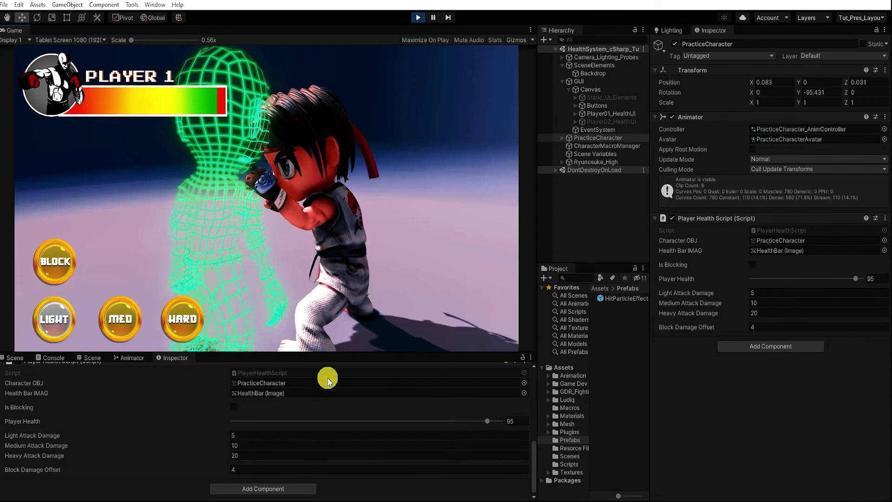
pyautogui.click(121, 326)
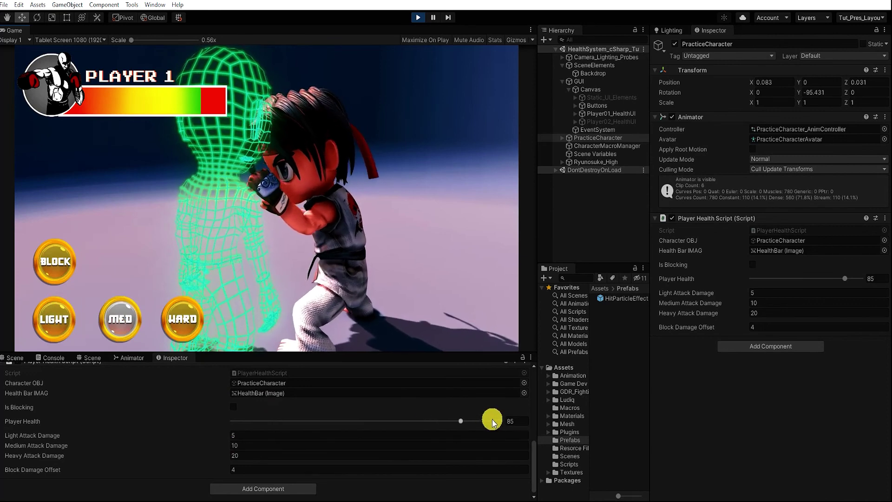
pyautogui.click(183, 325)
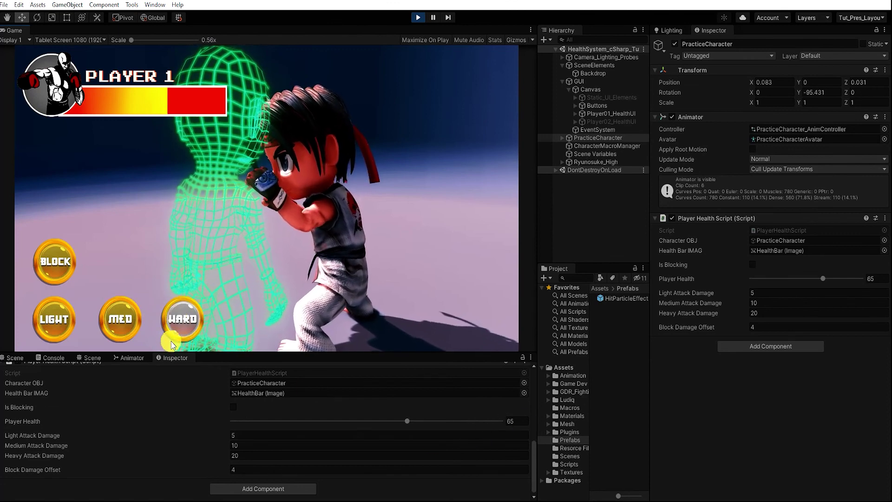
pyautogui.click(56, 262)
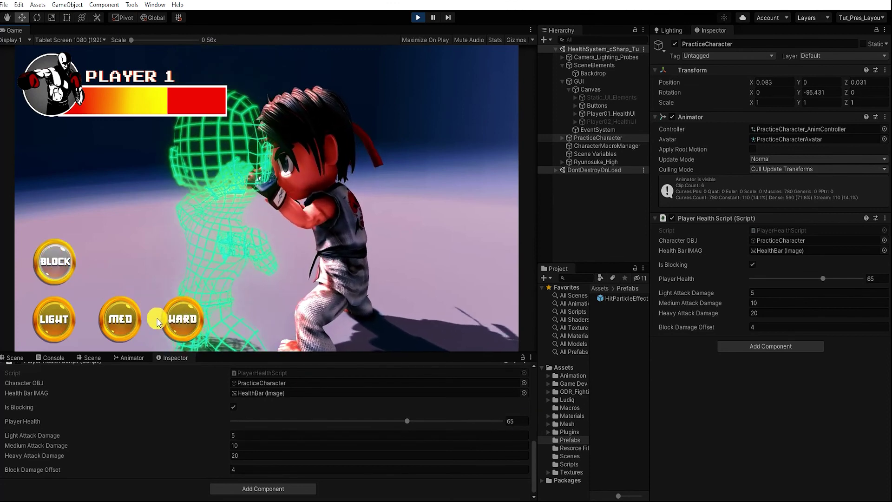
pyautogui.click(187, 322)
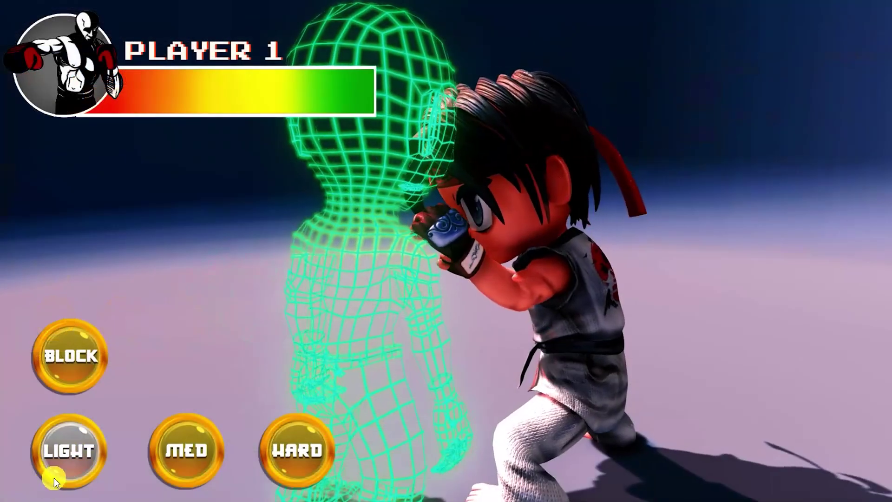
# Hit Player 1 with LIGHT, MED and HARD, toggle BLOCK, then hit HARD and MED again.
pyautogui.click(63, 461)
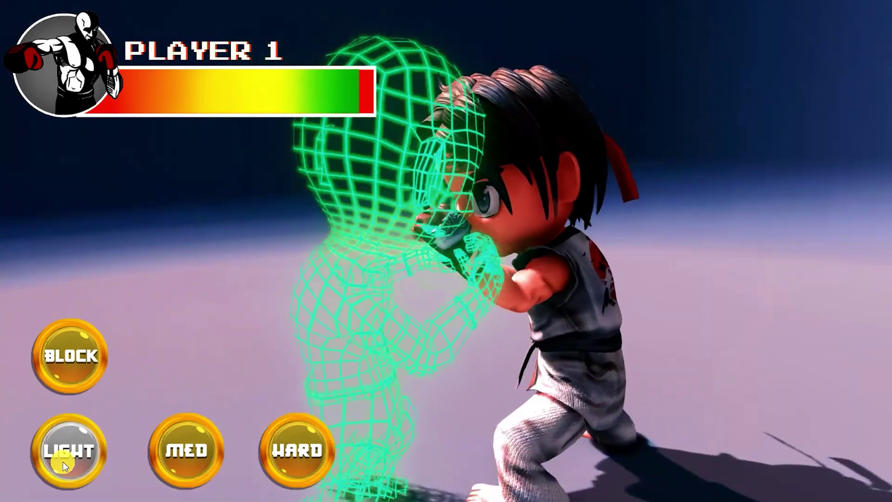
pyautogui.click(172, 460)
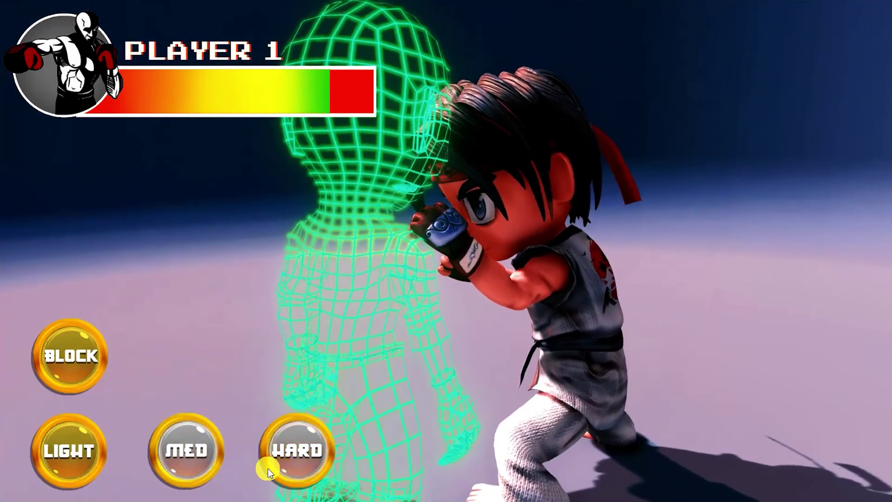
pyautogui.click(296, 465)
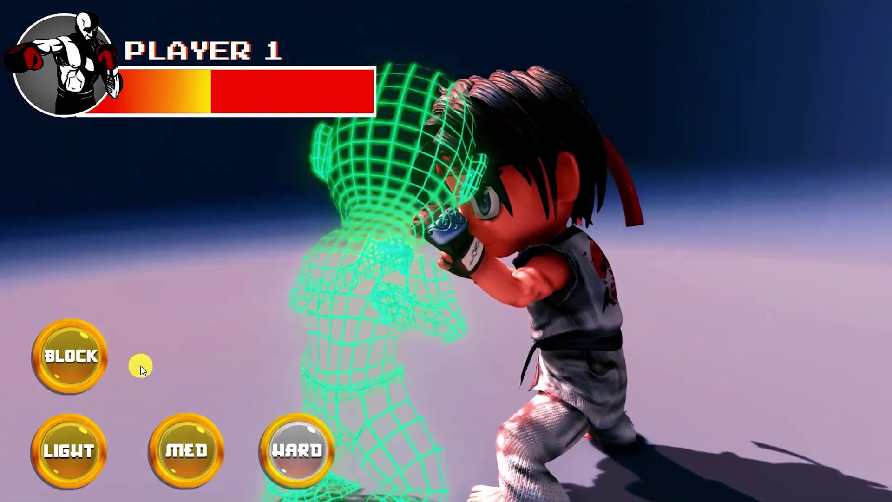
pyautogui.click(73, 358)
pyautogui.click(300, 449)
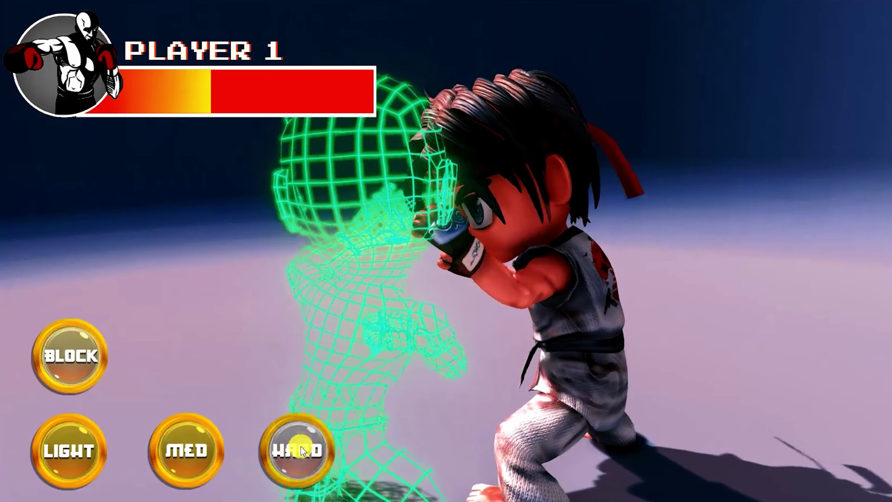
pyautogui.click(210, 447)
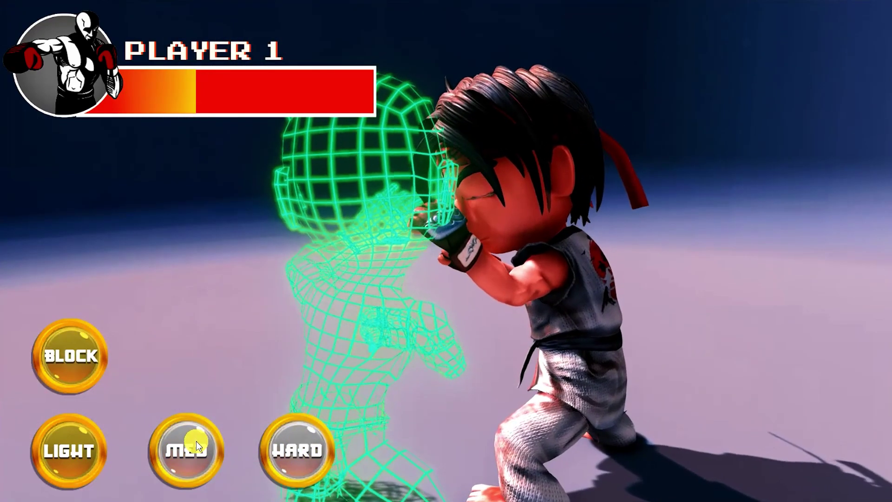